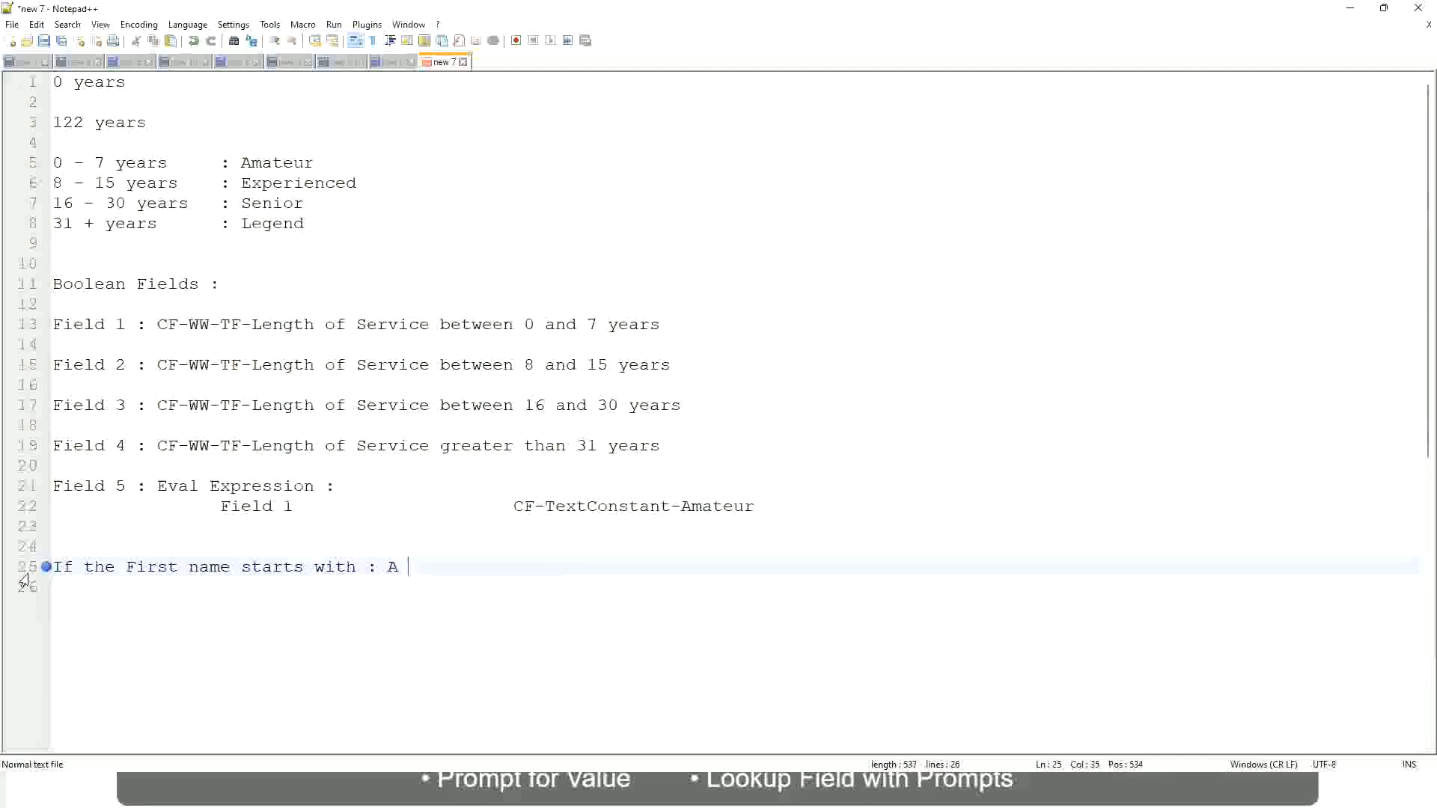
Complete the first-name rule on line 25 with the range A - G and the outcome "A Listers"
text(- G)
text(: )
text(A 1I)
text(sters)
key(BackSpace)
key(ctrl+Left)
key(ctrl+Left)
text("")
key(Right)
key(Left)
key(BackSpace)
key(End)
key(Return)
text(")
key(BackSpace)
key(BackSpace)
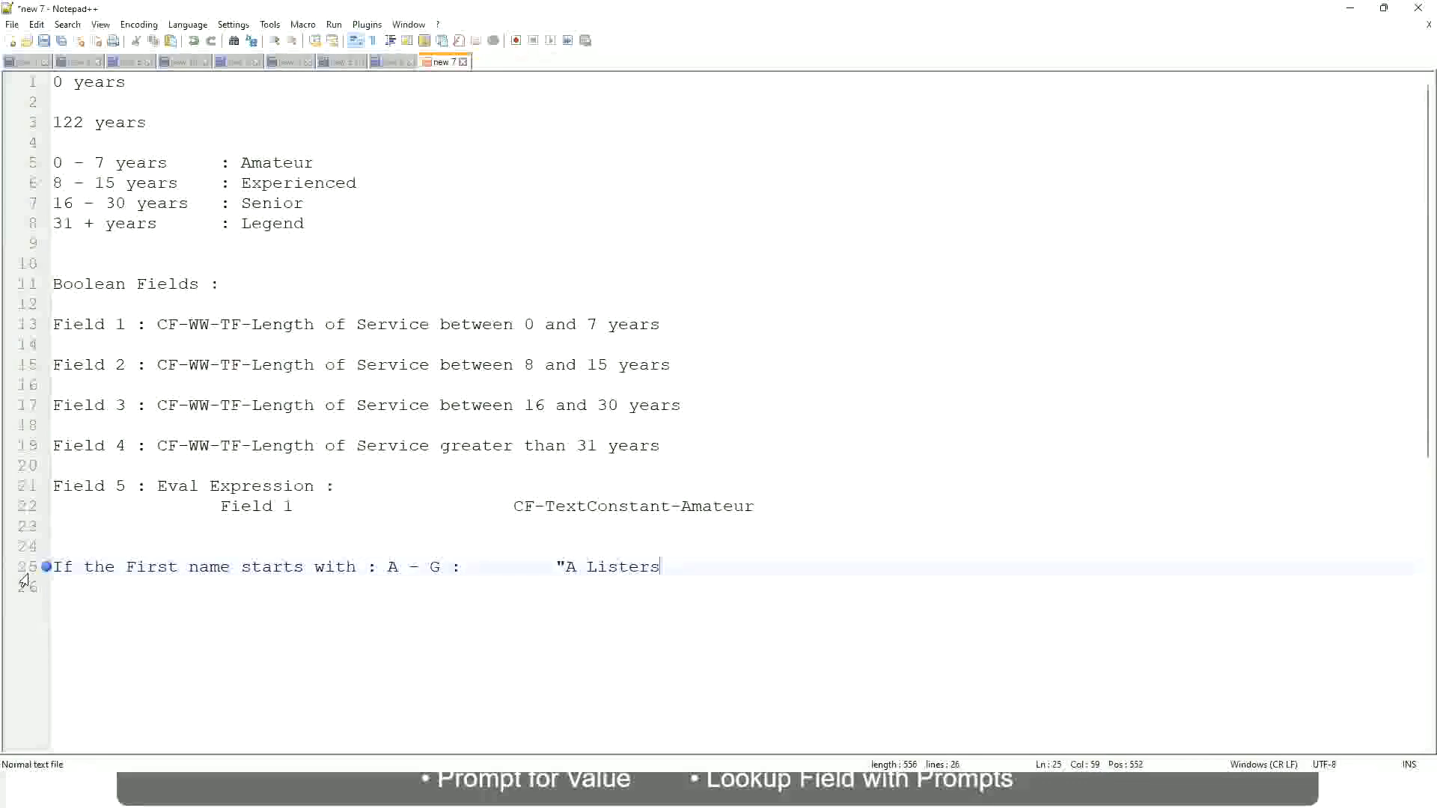
text(")
Add a second rule line for the range H - P with the aligned outcome "His Majesty"
key(Return)
text(B)
key(BackSpace)
text(H -)
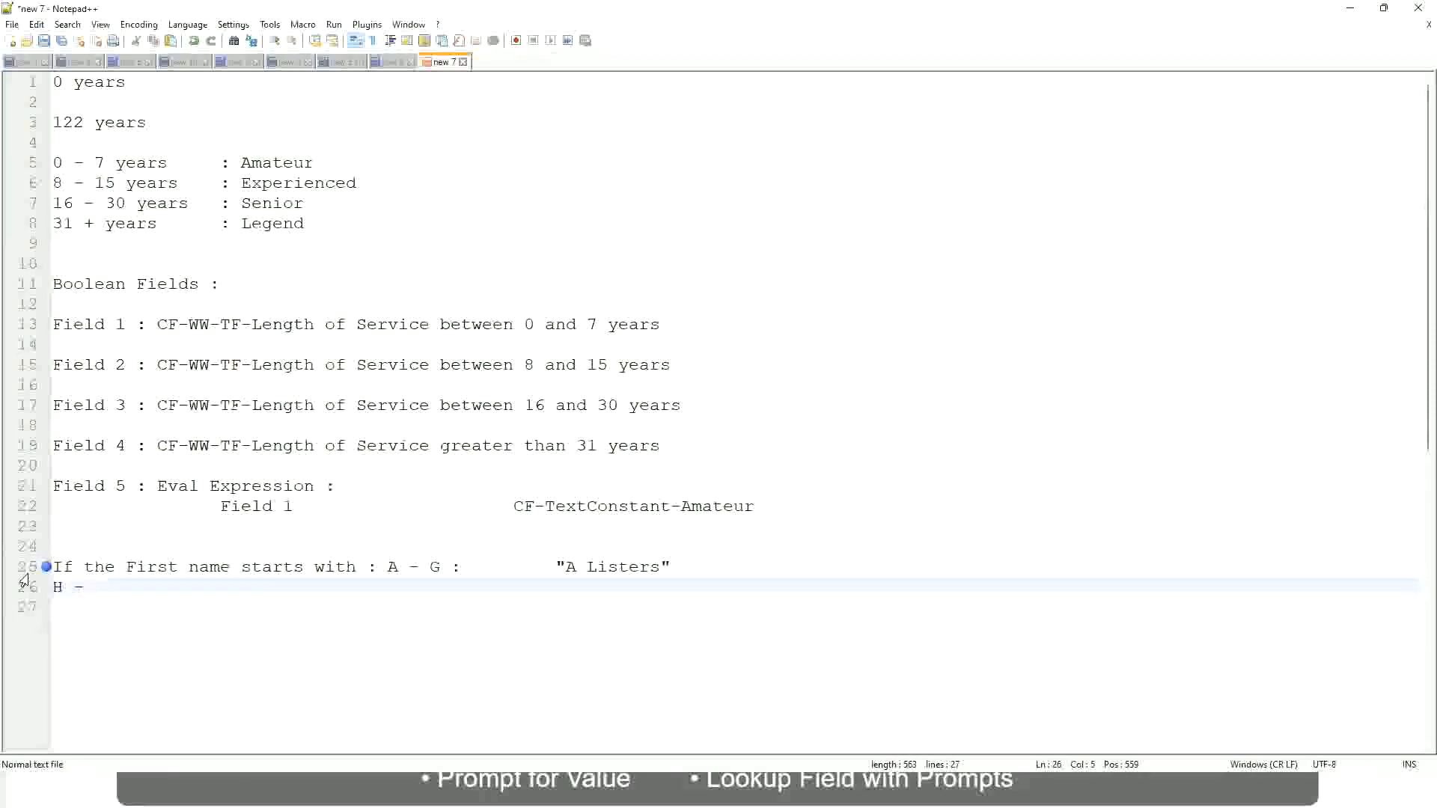
text(P)
key(Tab)
key(Tab)
key(Tab)
key(Tab)
key(Tab)
key(Tab)
key(Tab)
key(Tab)
key(Tab)
text(:)
key(Tab)
key(Tab)
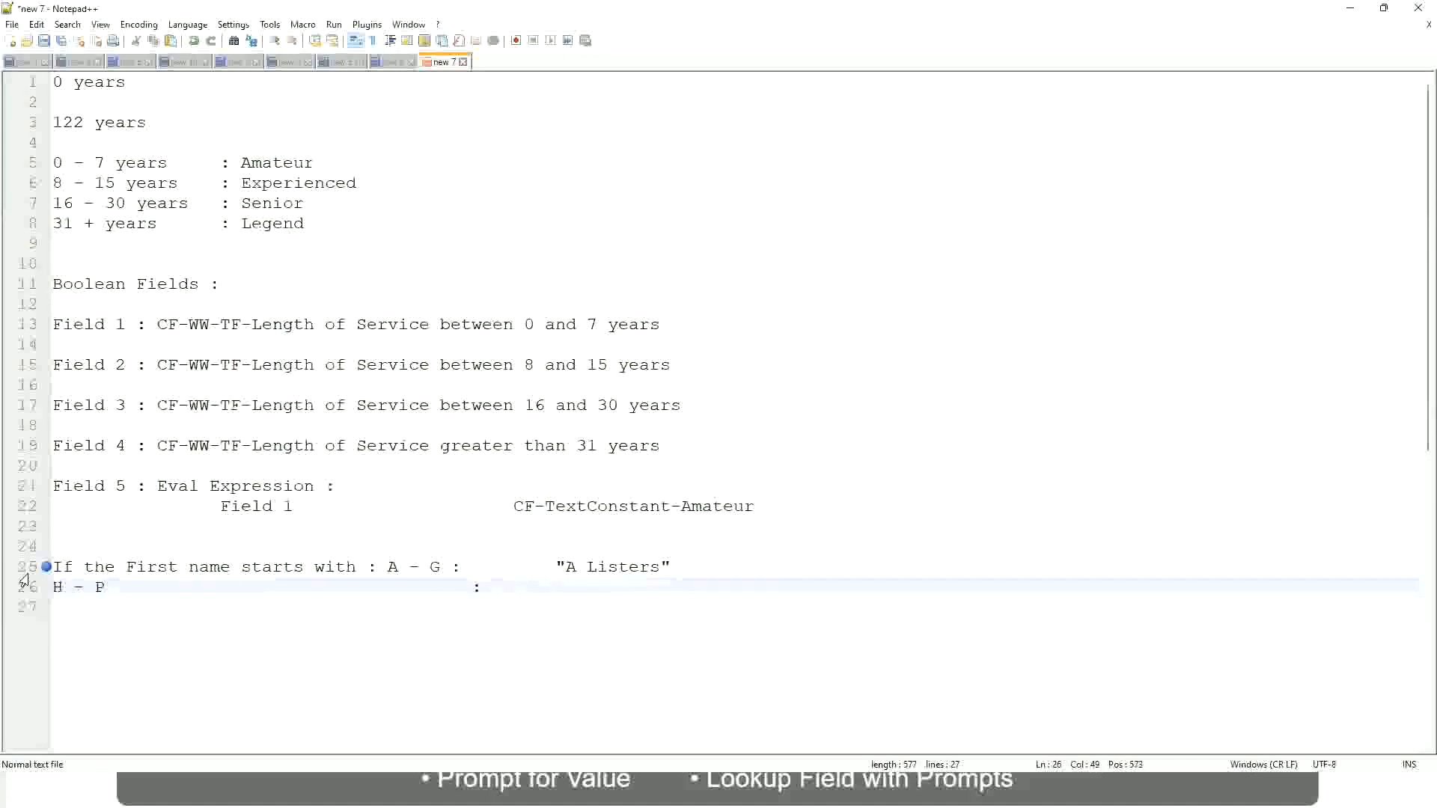
text("His Majesty)
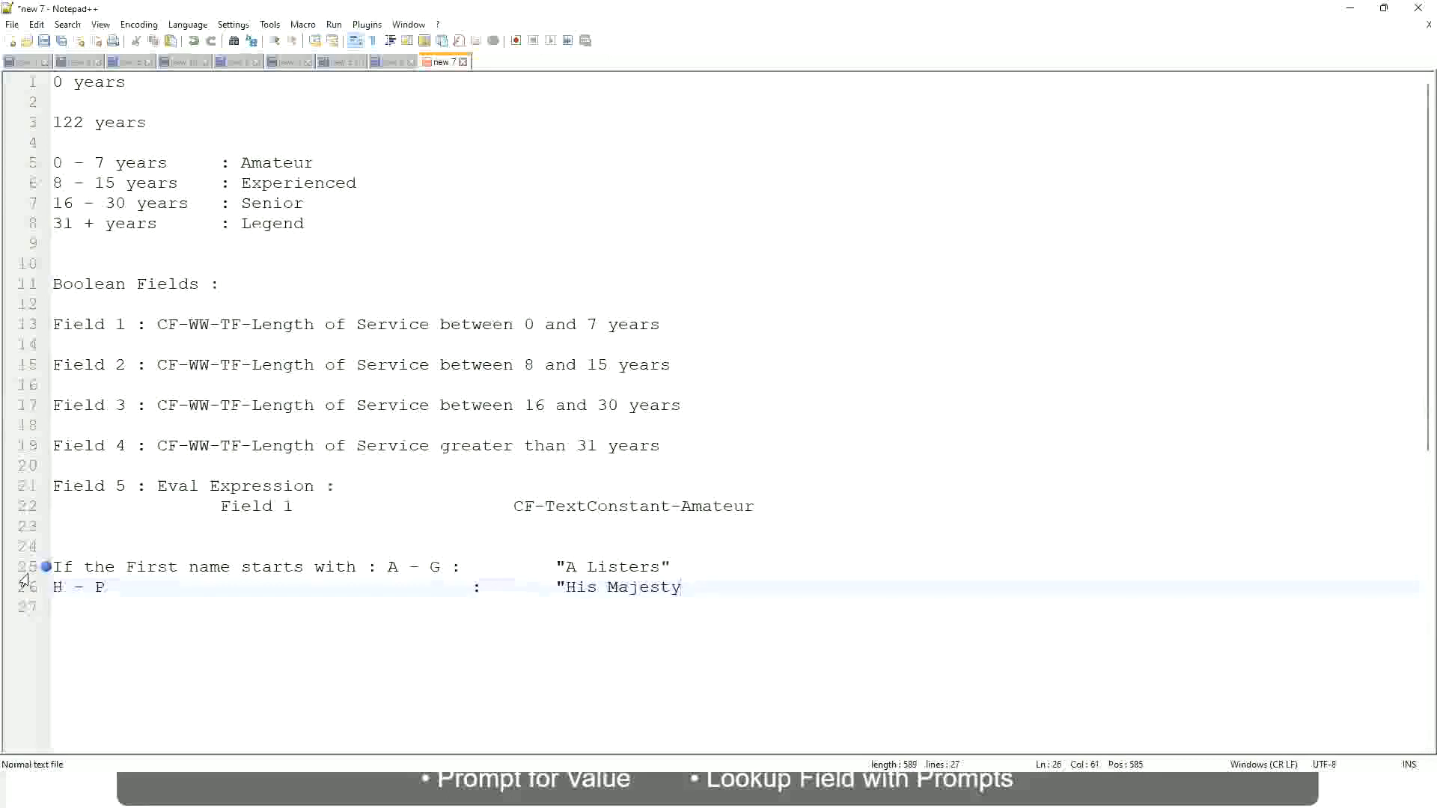
text("")
key(BackSpace)
Add a third rule line for the range L - Z with the aligned outcome "Lords"
key(Return)
text(I)
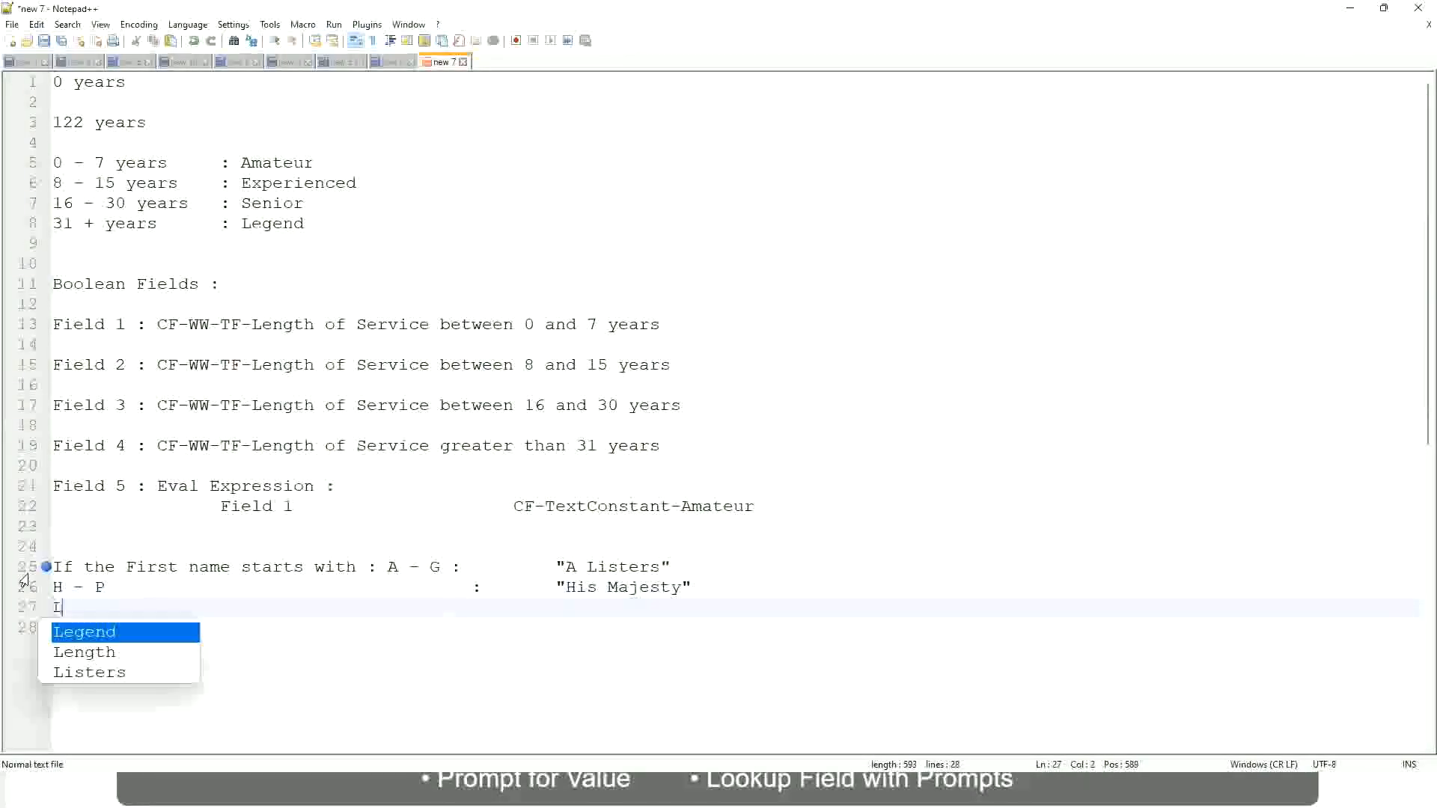
text( - Z)
key(Tab)
key(Tab)
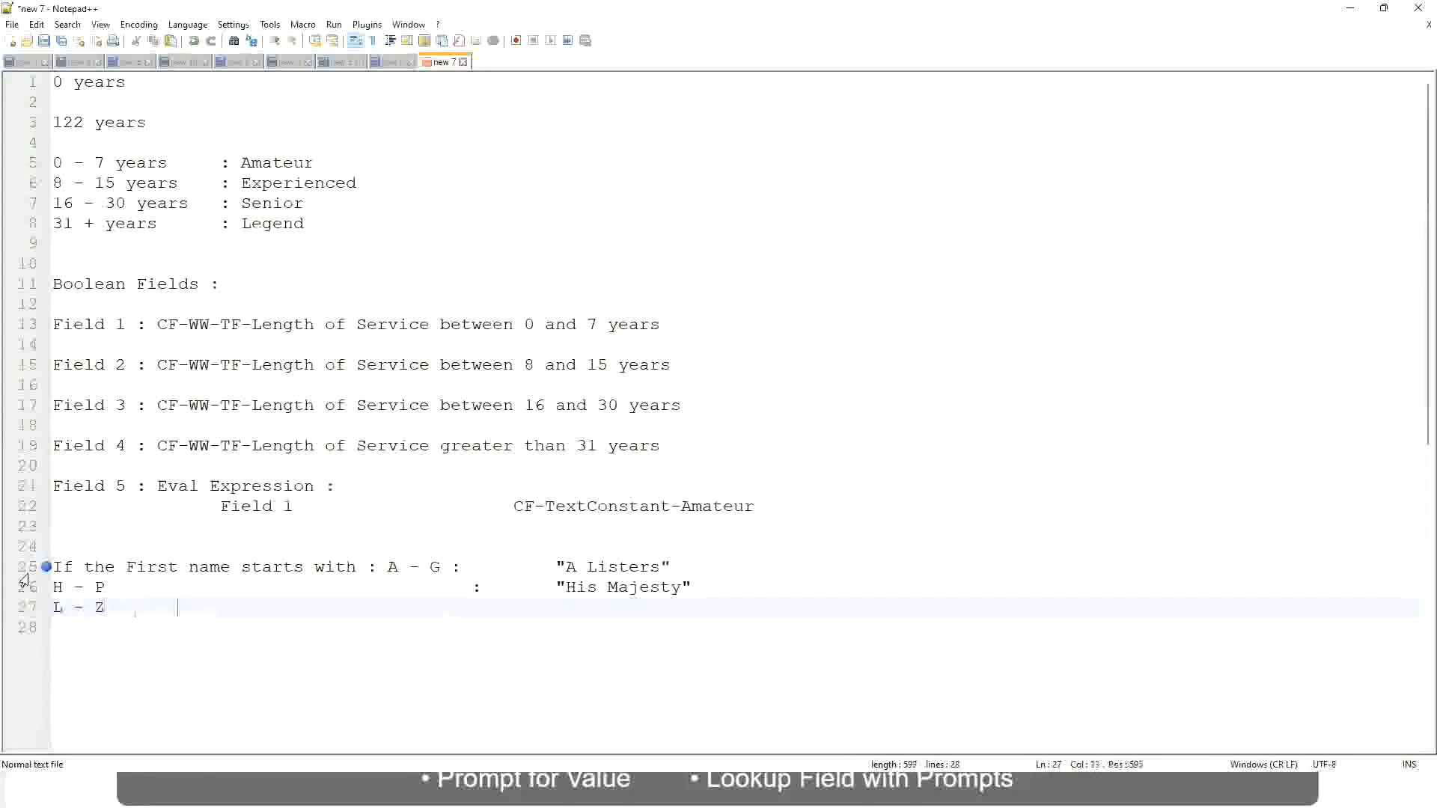
key(Tab)
key(Tab)
text(:       "Lords"")
key(BackSpace)
key(End)
Replace the three first-name rule lines with a new line beginning with "If"
drag(623, 607, 687, 566)
click(589, 567)
click(648, 587)
drag(658, 619, 47, 567)
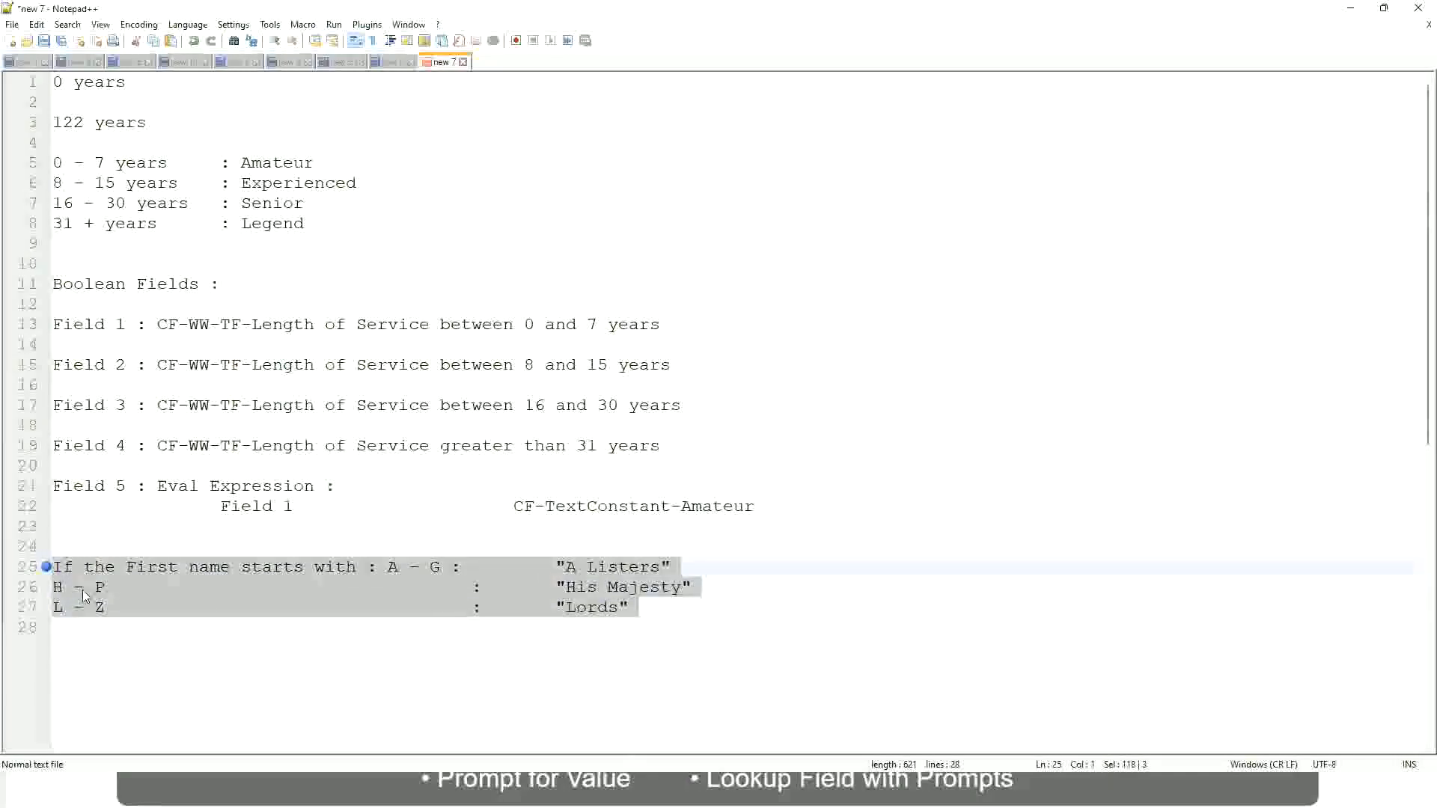
text(If )
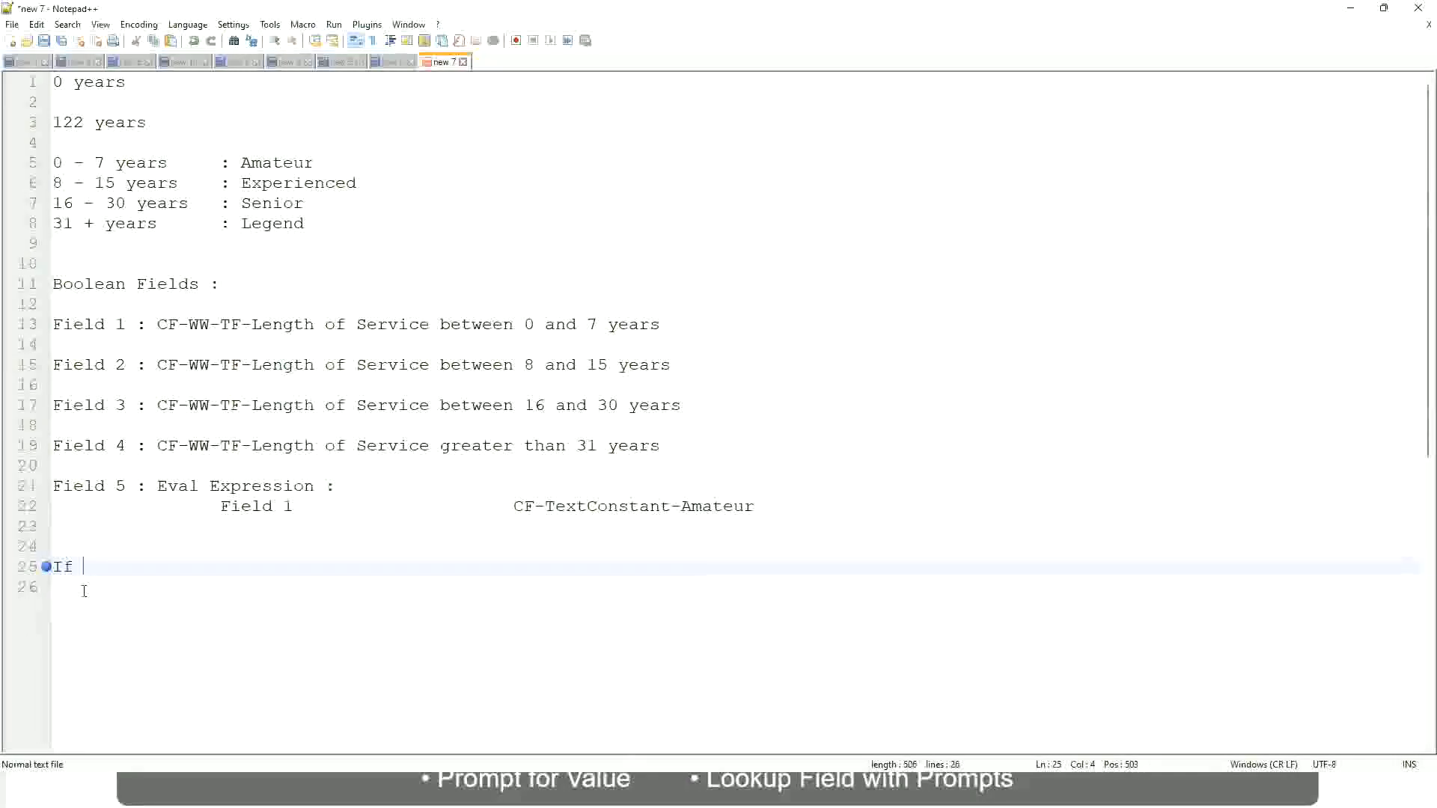
text(Prior E)
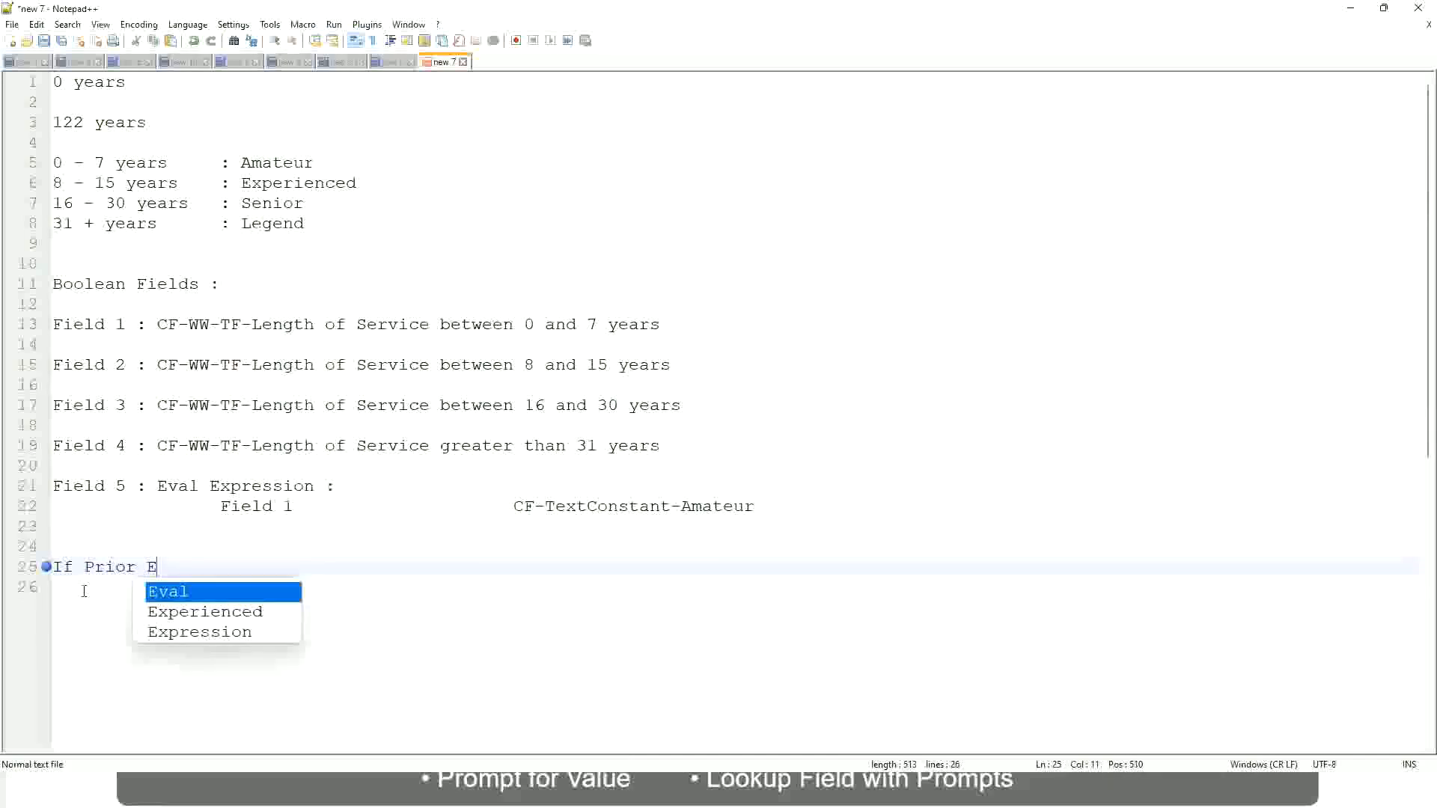
text(xperience)
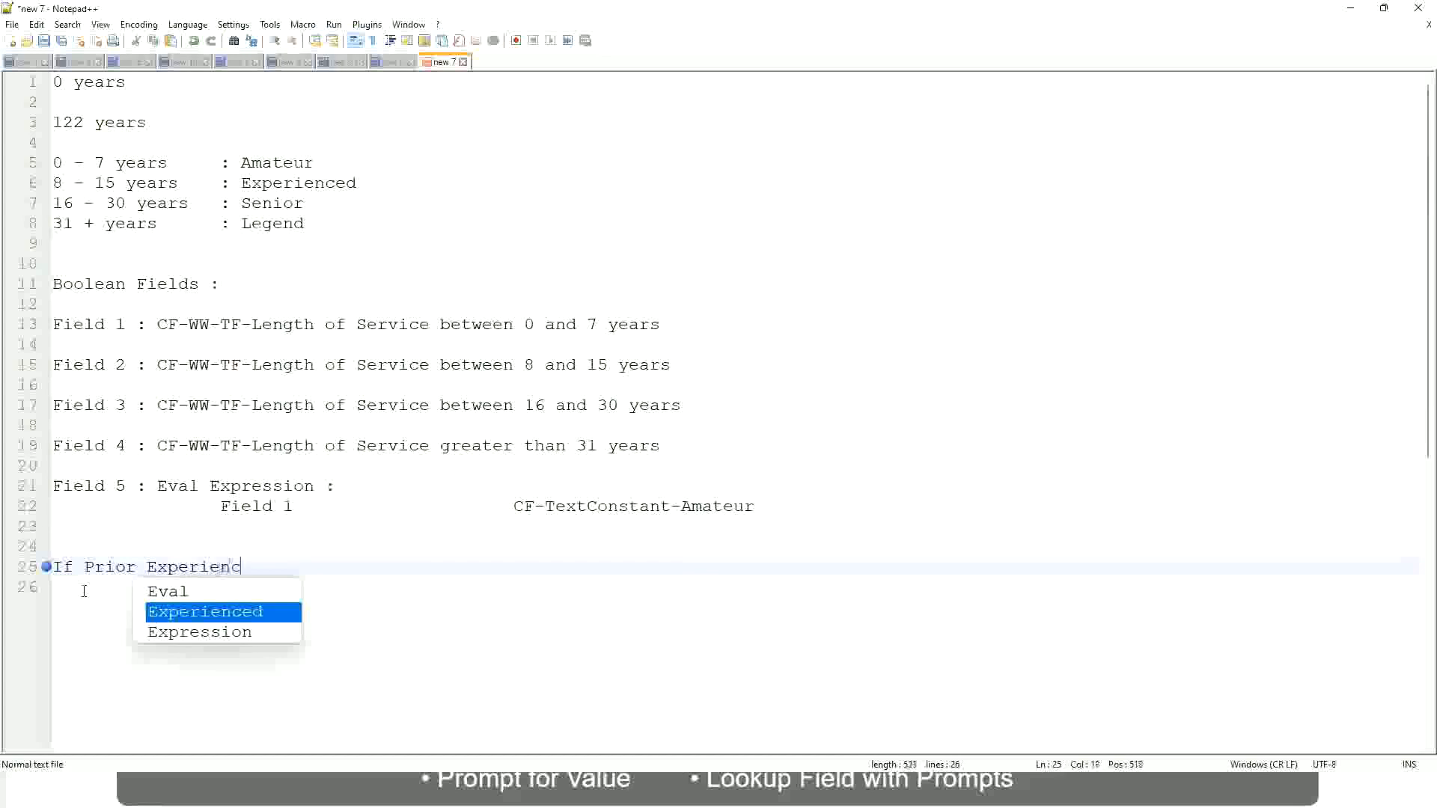
key(BackSpace)
key(BackSpace)
key(BackSpace)
key(BackSpace)
key(BackSpace)
key(BackSpace)
key(BackSpace)
key(BackSpace)
key(BackSpace)
key(BackSpace)
key(BackSpace)
key(BackSpace)
key(BackSpace)
key(BackSpace)
key(BackSpace)
key(BackSpace)
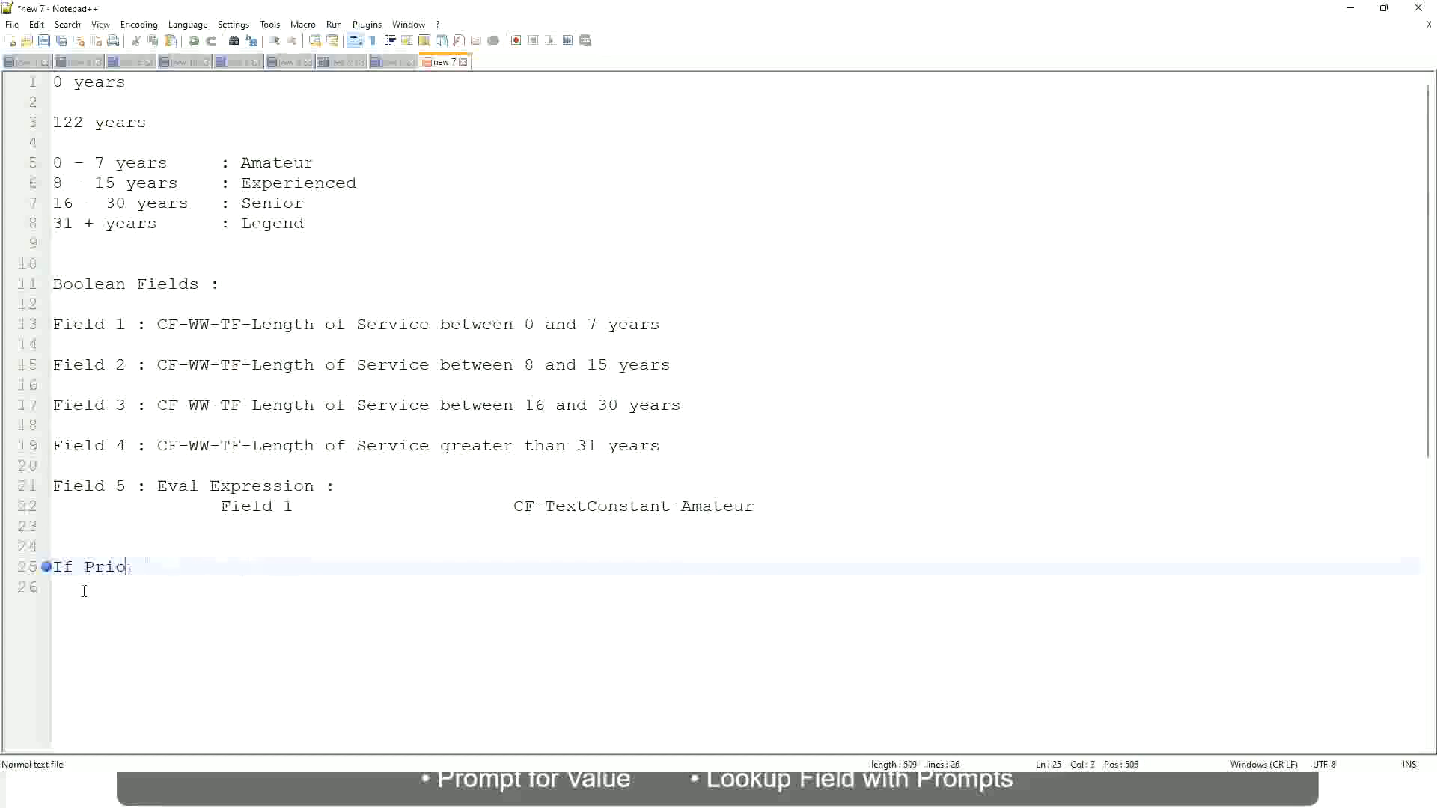
text(Job Profile is )
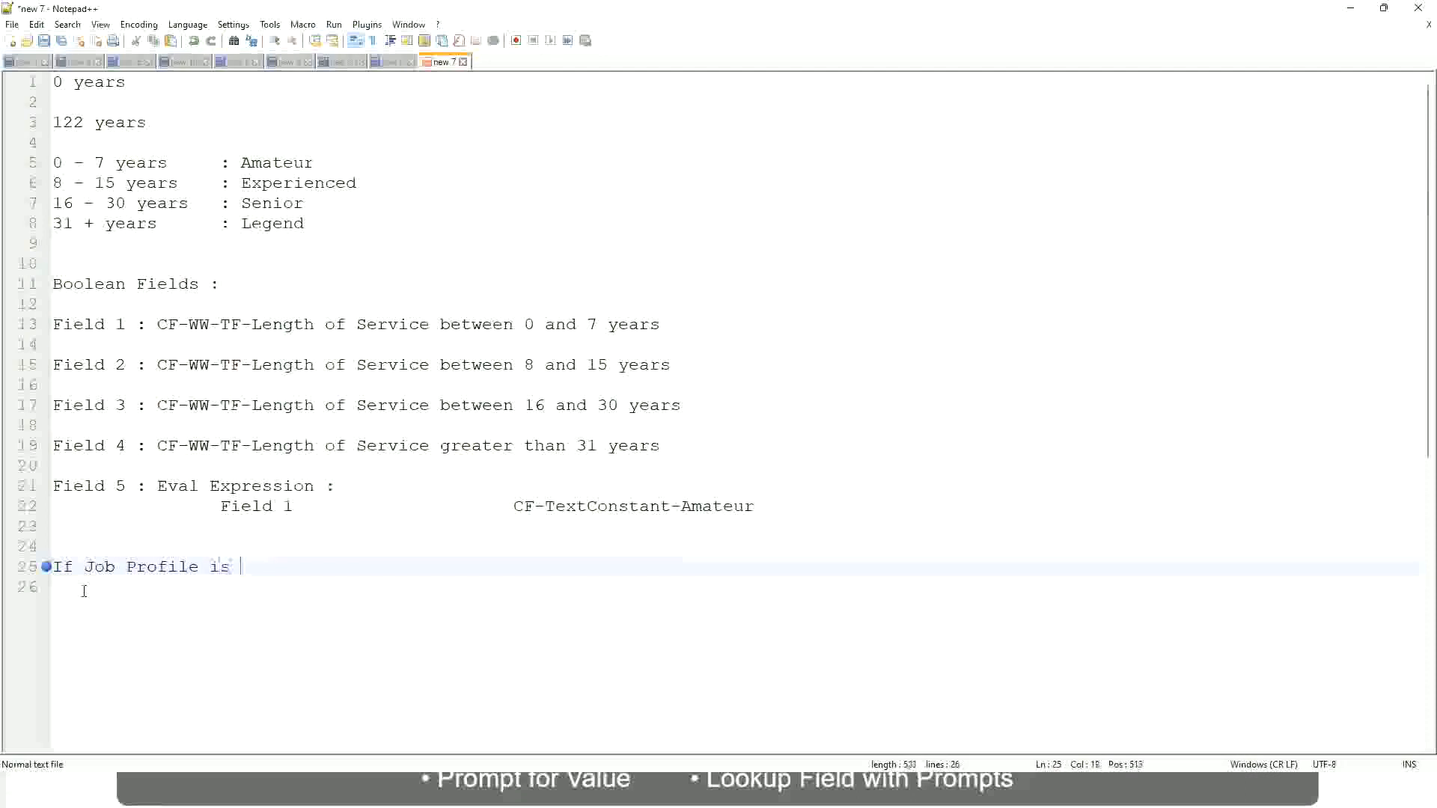
text(: Manager)
key(BackSpace)
key(BackSpace)
key(BackSpace)
key(BackSpace)
key(BackSpace)
key(BackSpace)
key(BackSpace)
key(BackSpace)
key(BackSpace)
key(BackSpace)
key(BackSpace)
key(BackSpace)
key(BackSpace)
key(BackSpace)
key(BackSpace)
key(BackSpace)
key(BackSpace)
key(BackSpace)
key(BackSpace)
key(BackSpace)
Complete the condition on line 25 as "If Management Level is Manager or Above"
text(Manage)
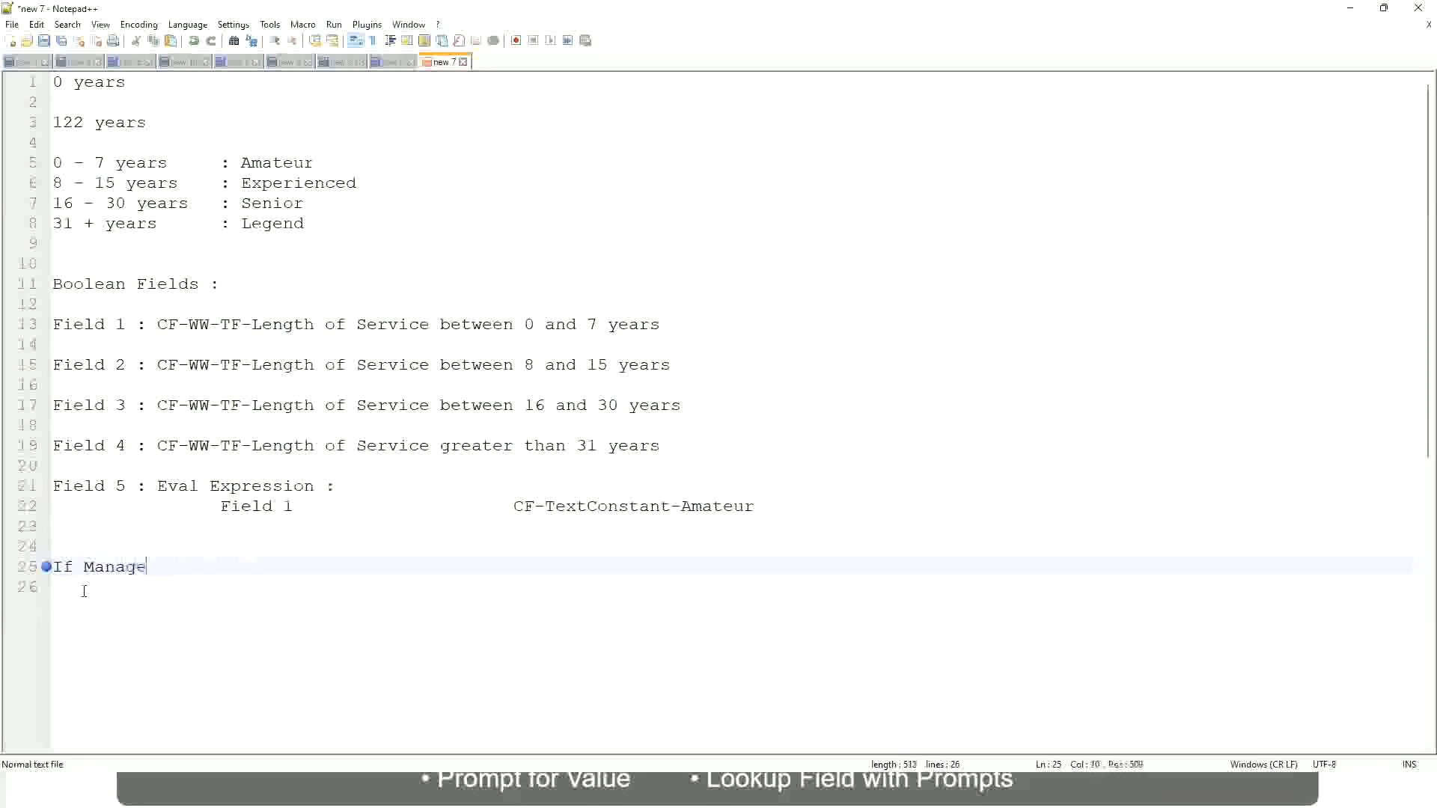
text(ment Level is Manager )
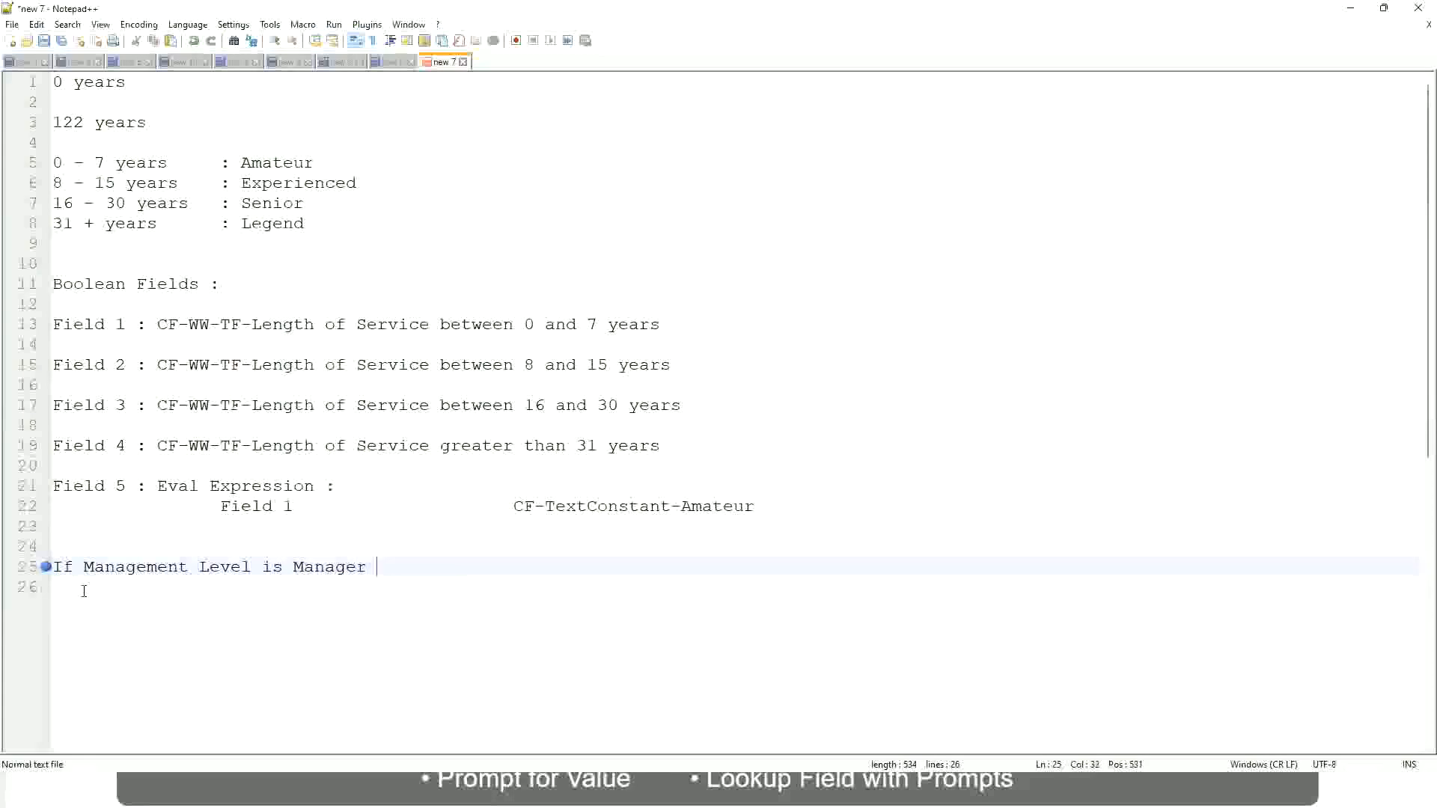
text(or Above)
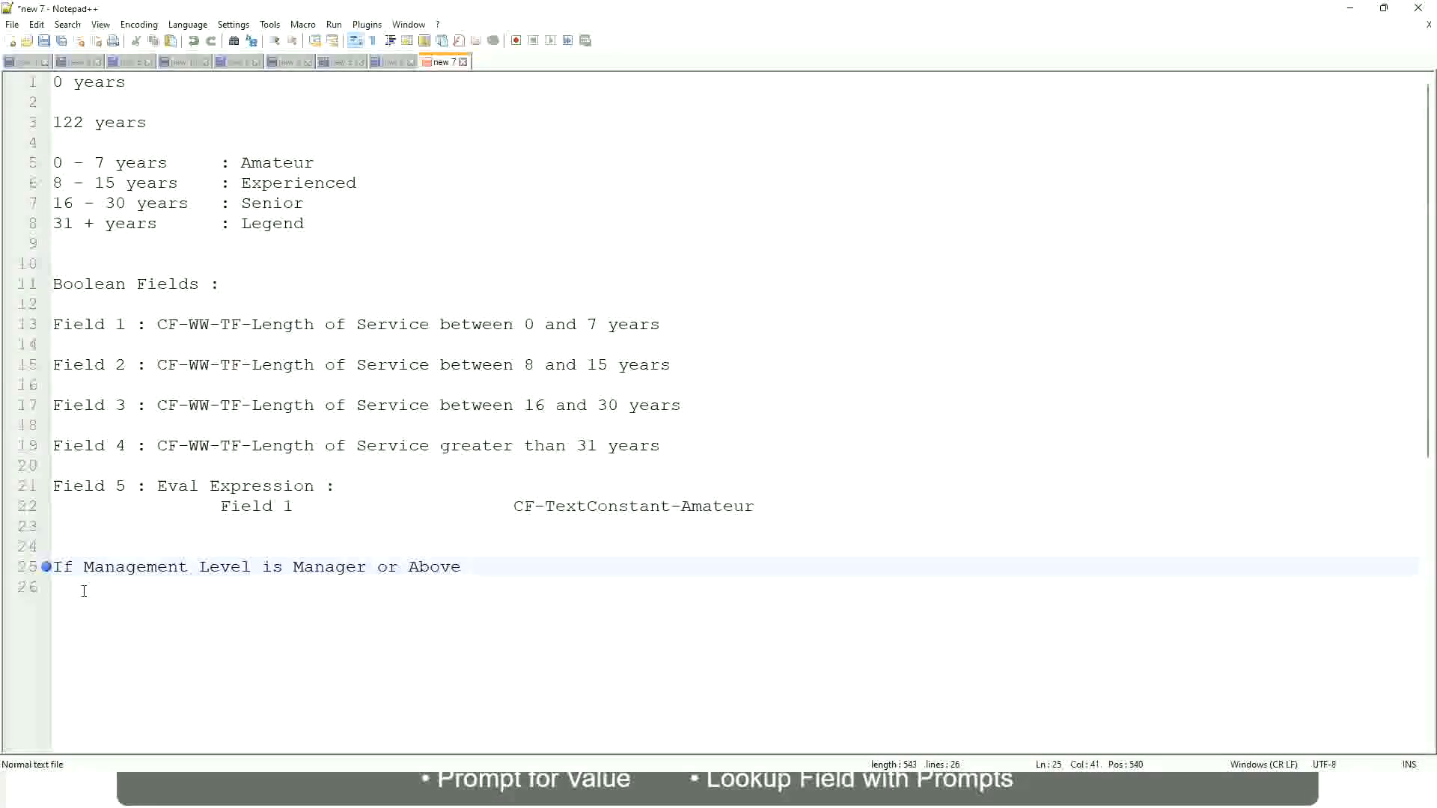
Add the outcome "Proposed Allowance Plan : Car Allowance" on the same line, spaced away from the condition
key(Tab)
key(Tab)
key(Tab)
key(Tab)
text(Proposed)
text(Allowance )
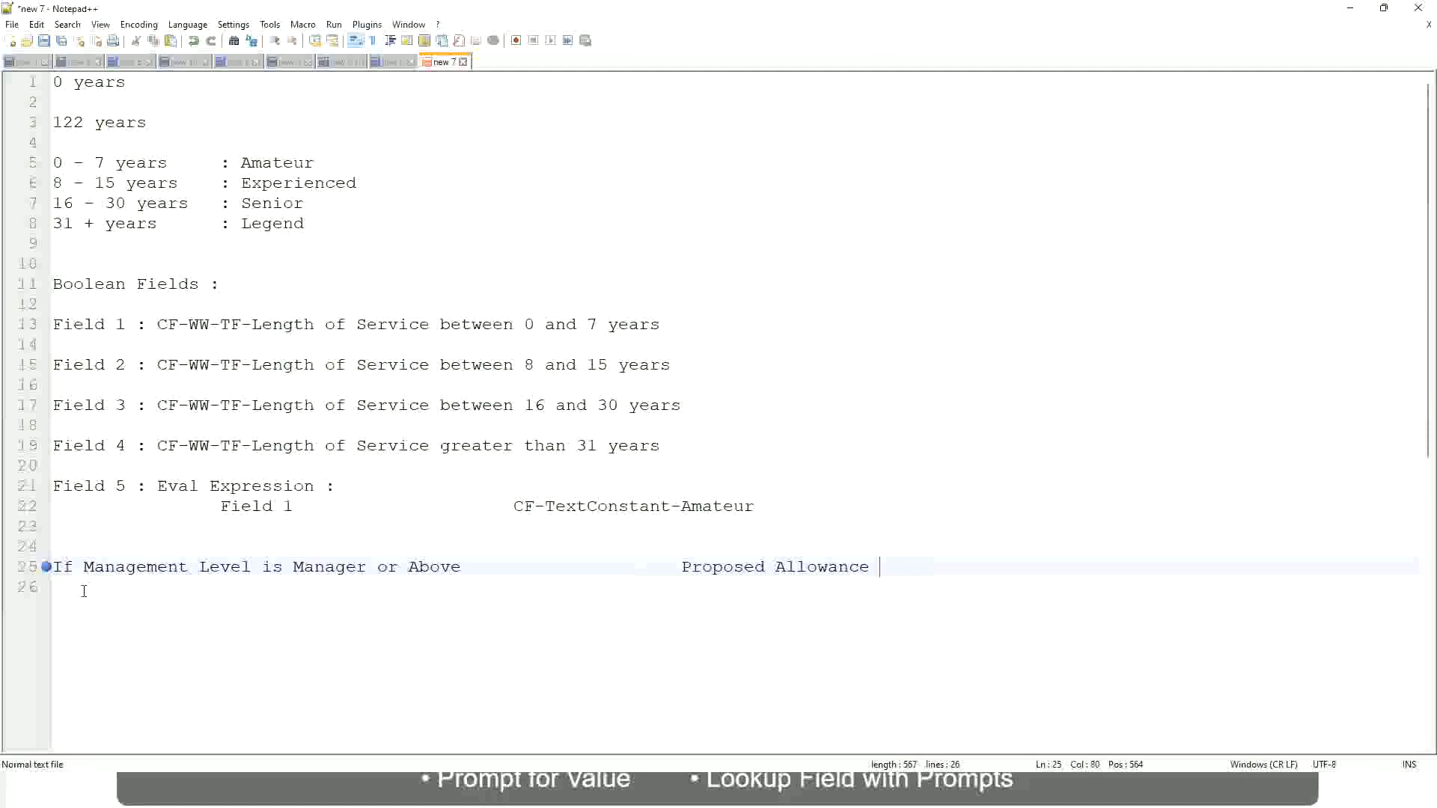
text(Plan)
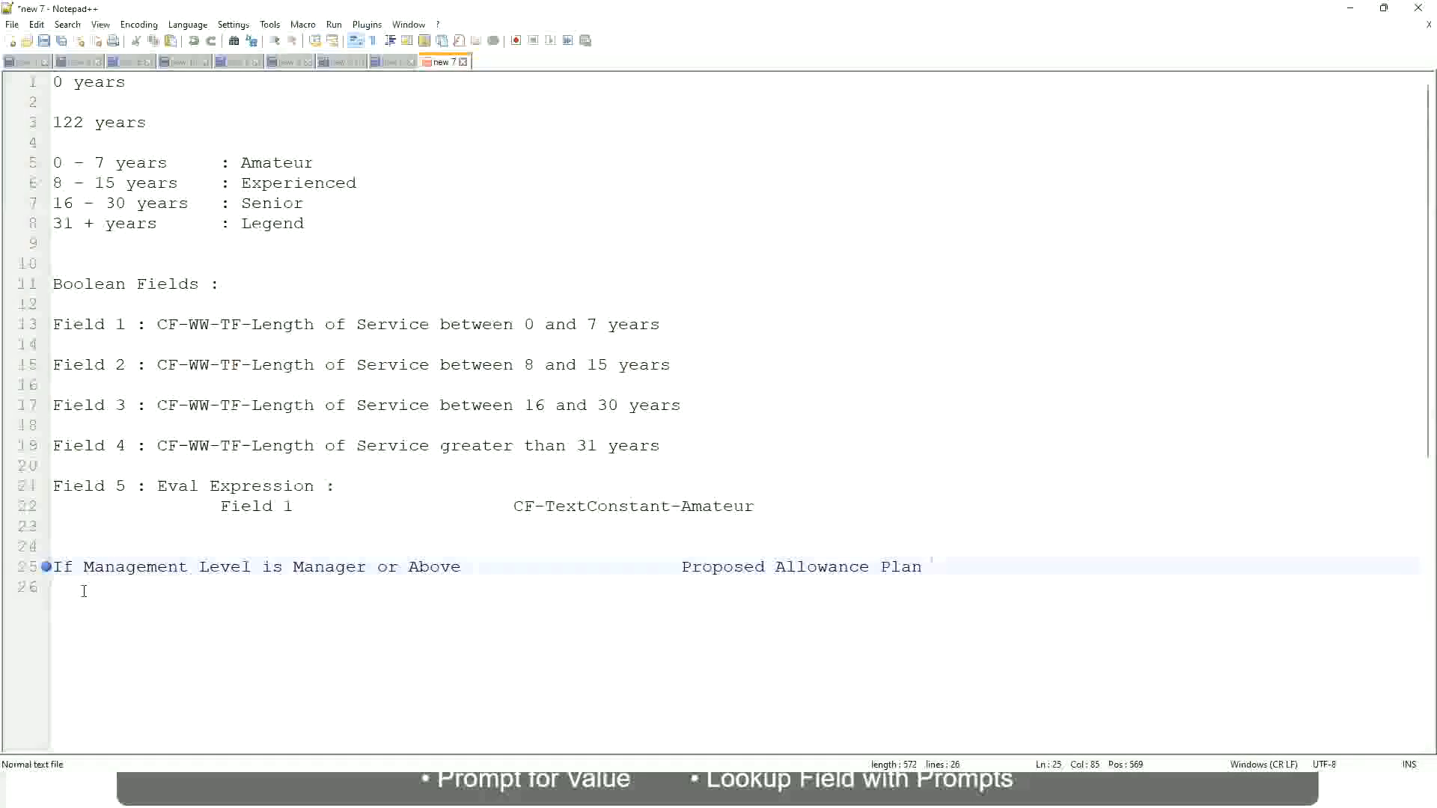
text(: Car Allowance)
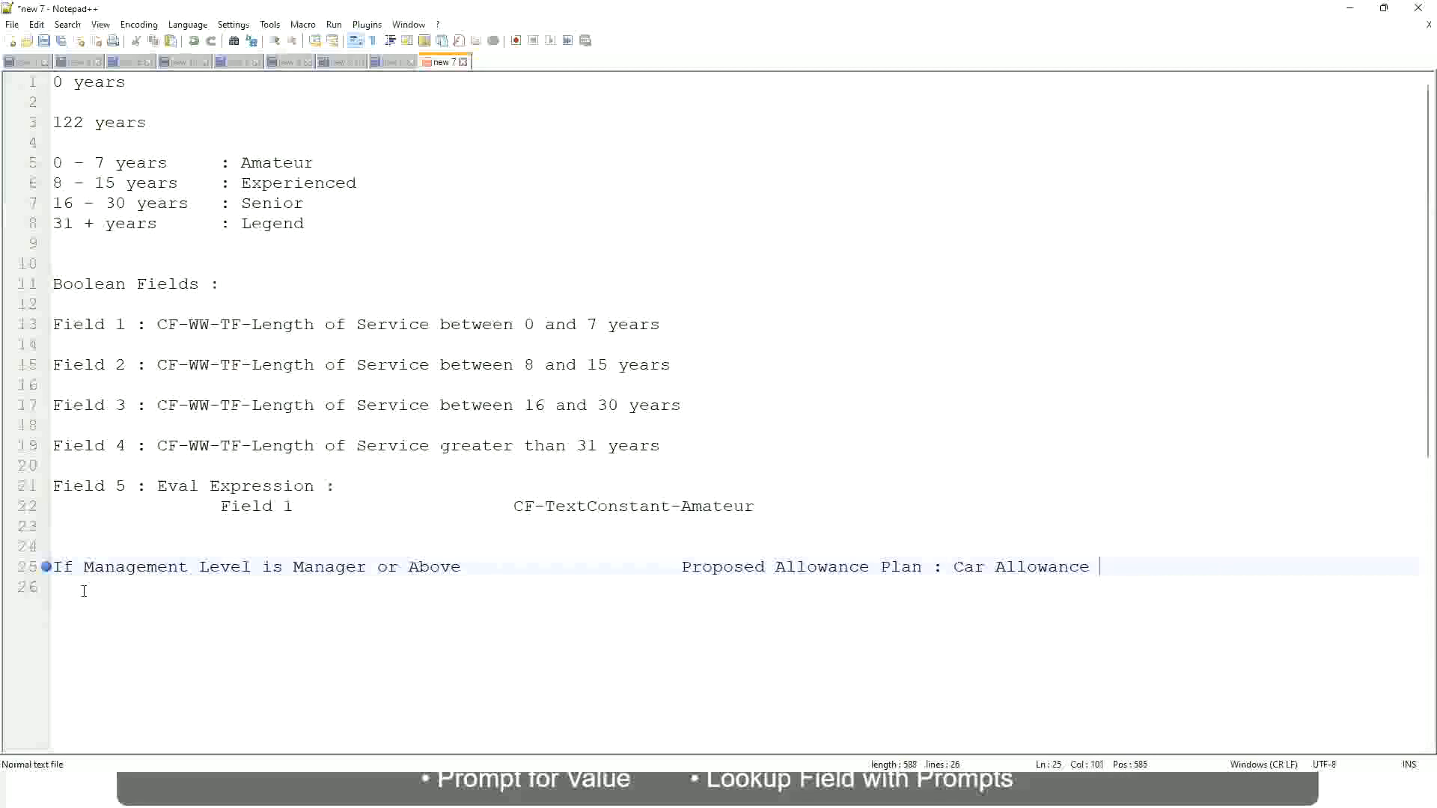
Start a second rule on a new line with "If Management Level is"
key(Return)
text(If Management Level is)
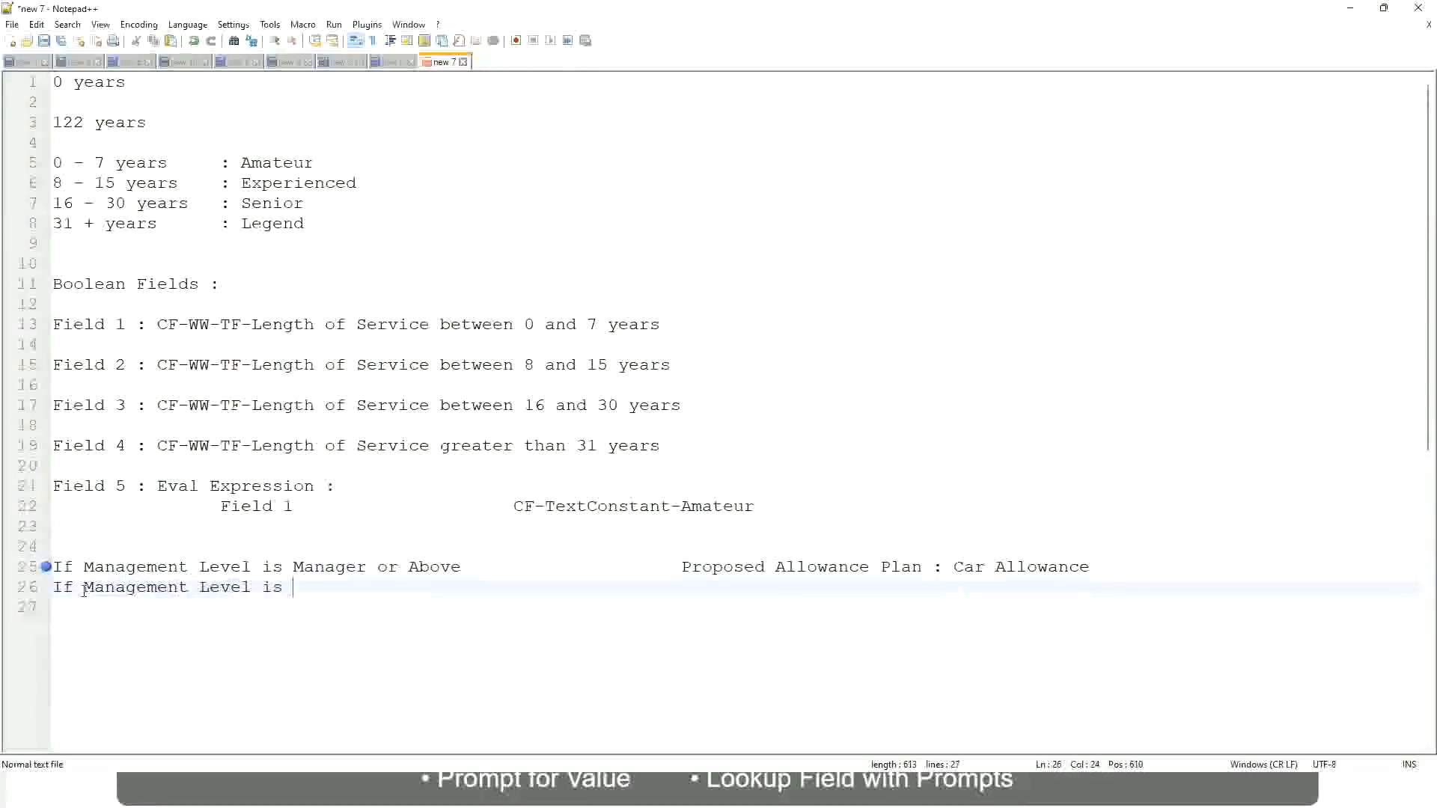
Remove "or Above" from the Manager condition on line 25
key(Up)
key(Right)
key(Right)
key(Right)
key(Right)
key(Right)
key(Right)
key(Right)
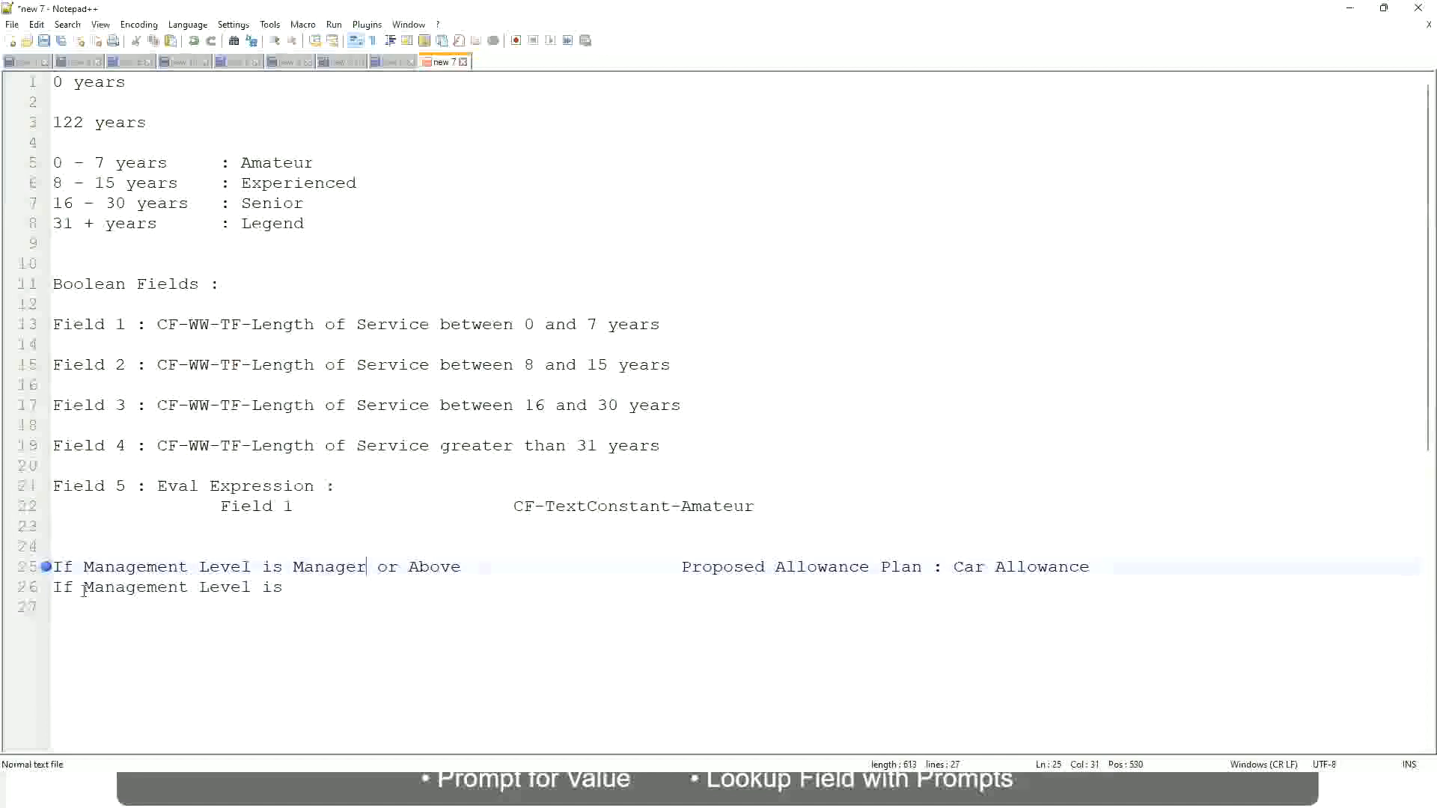
key(shift+Right)
key(shift+Right)
key(shift+Right)
key(shift+Right)
key(shift+Right)
key(shift+Right)
key(shift+Right)
key(shift+Right)
key(shift+Right)
key(Delete)
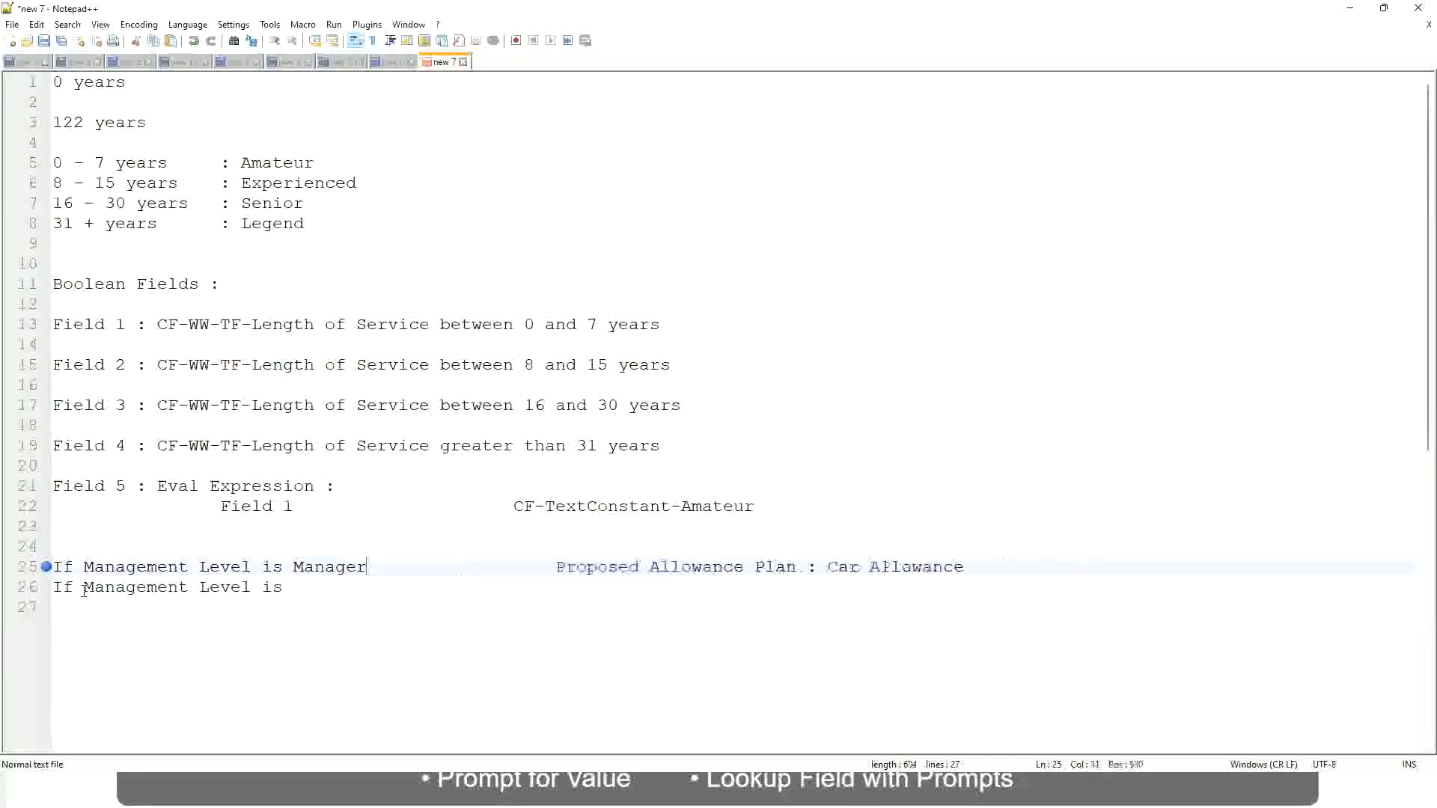
Complete the second rule with the level Director and the aligned outcome "Executive Allowance"
key(Down)
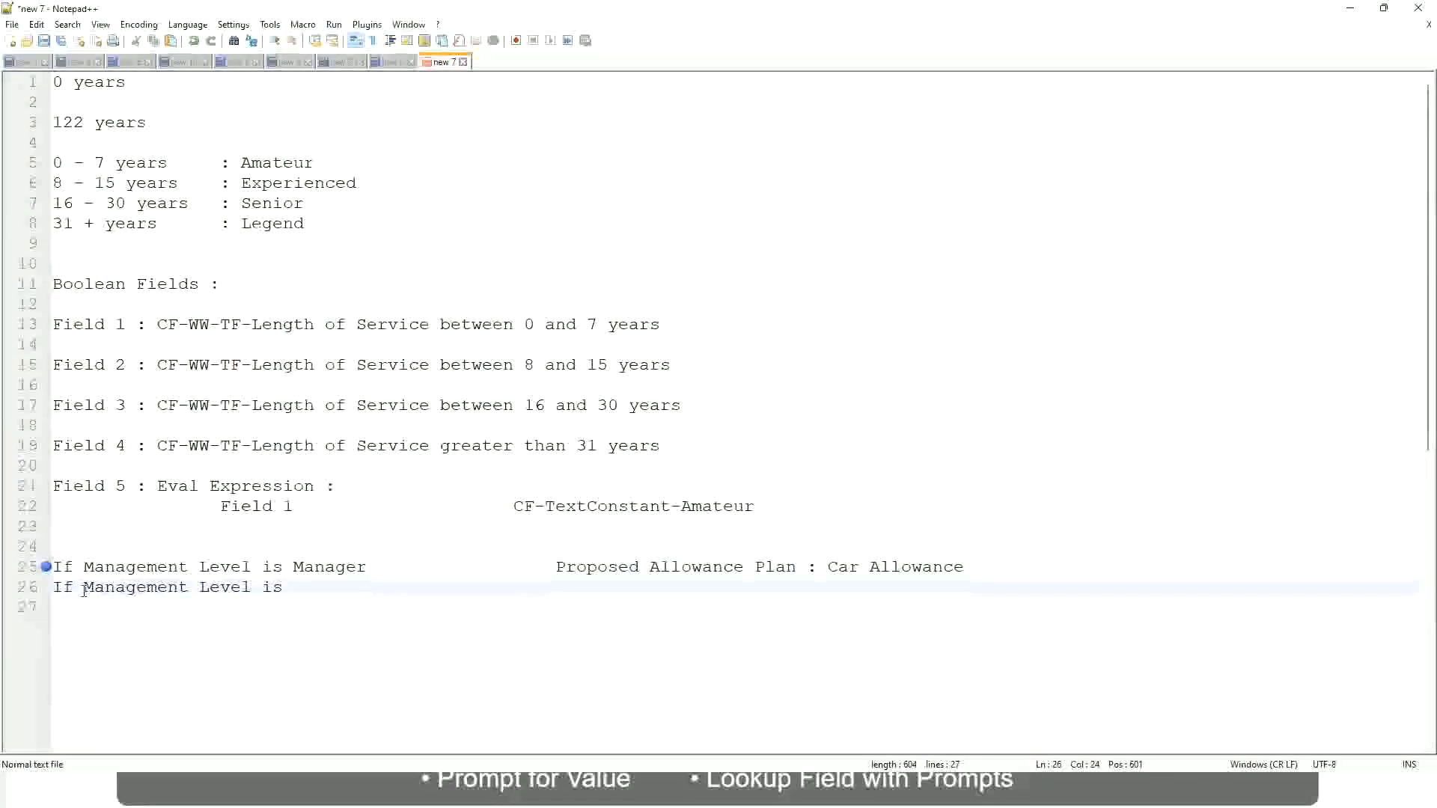
text(Director)
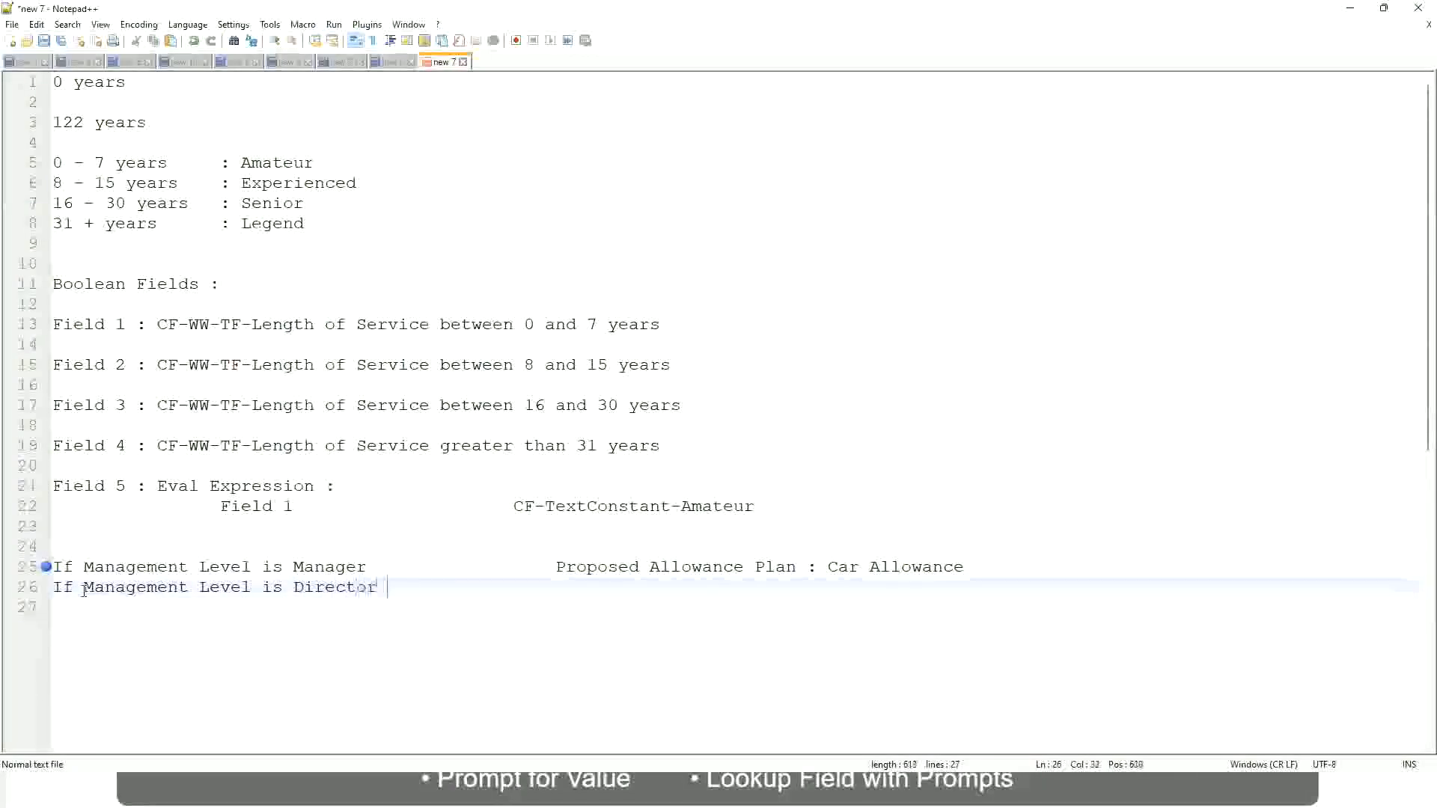
key(Tab)
key(Tab)
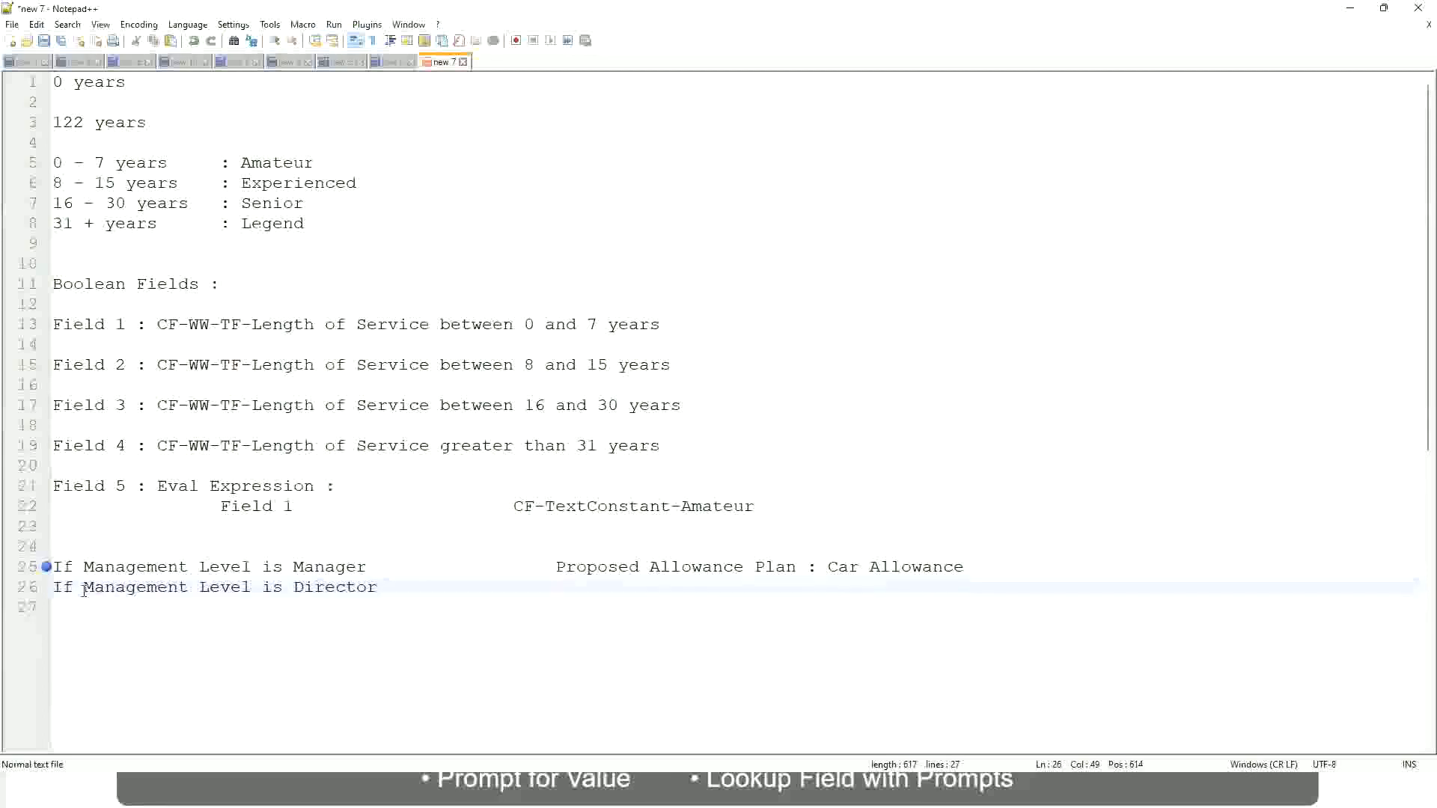
text(Executive Allo)
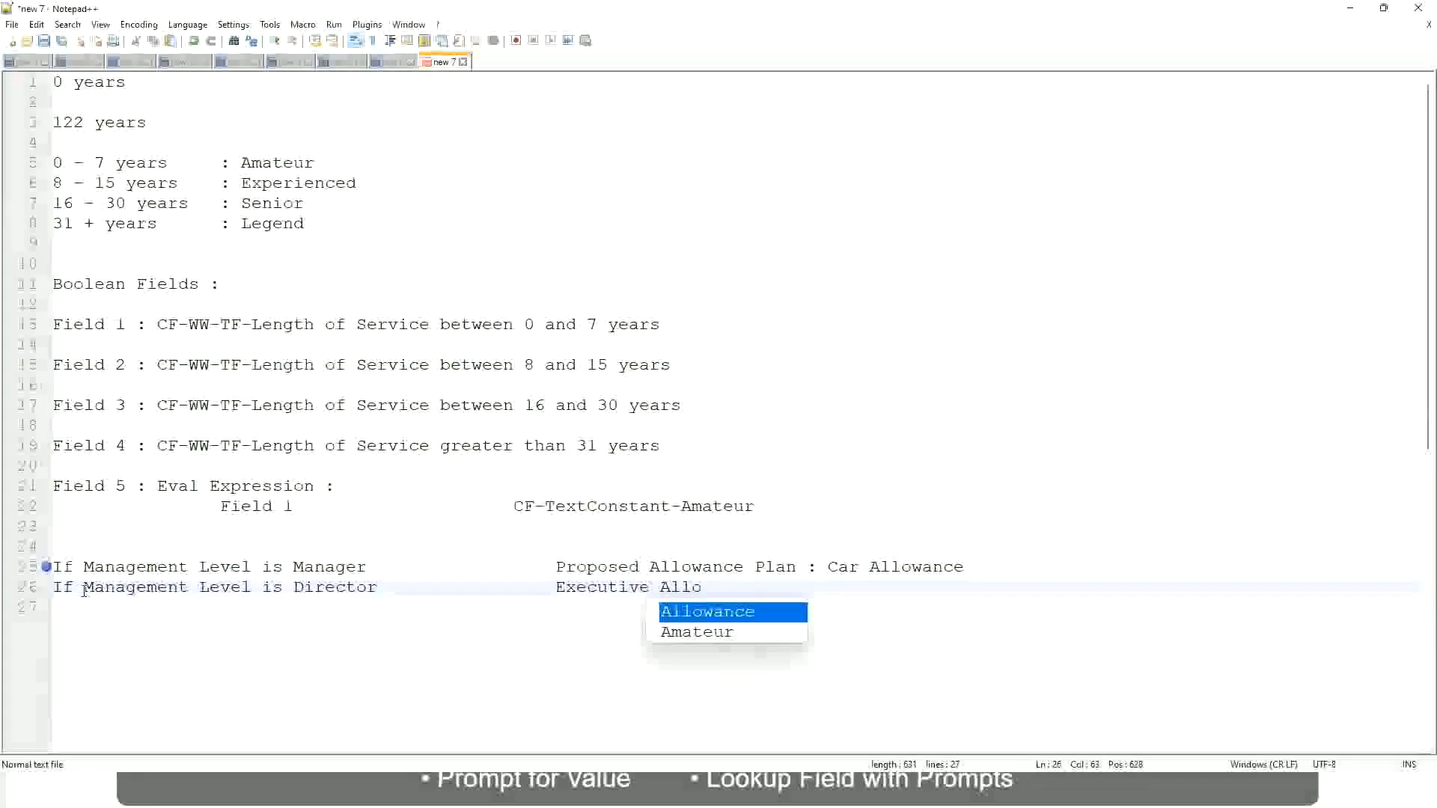
key(Return)
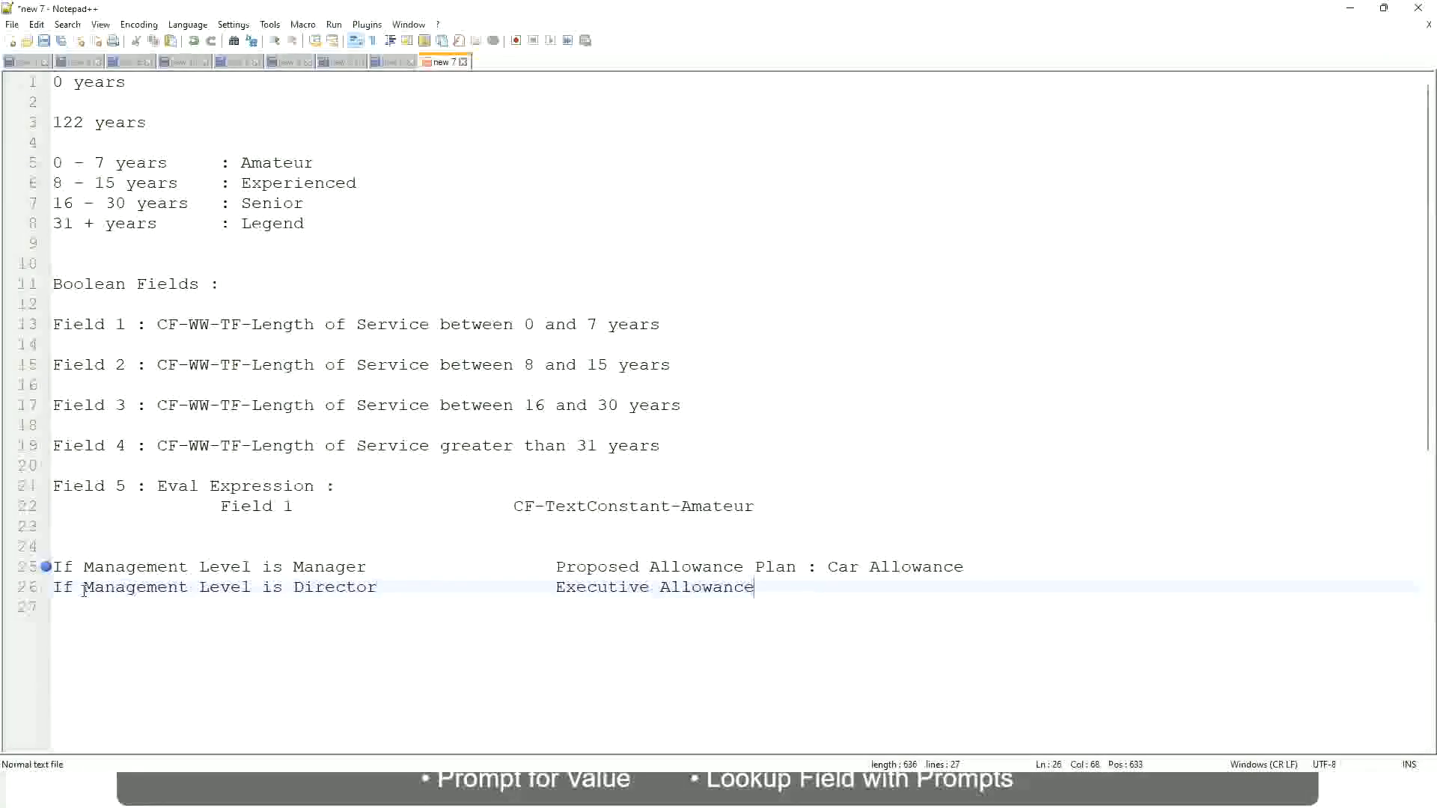
key(Return)
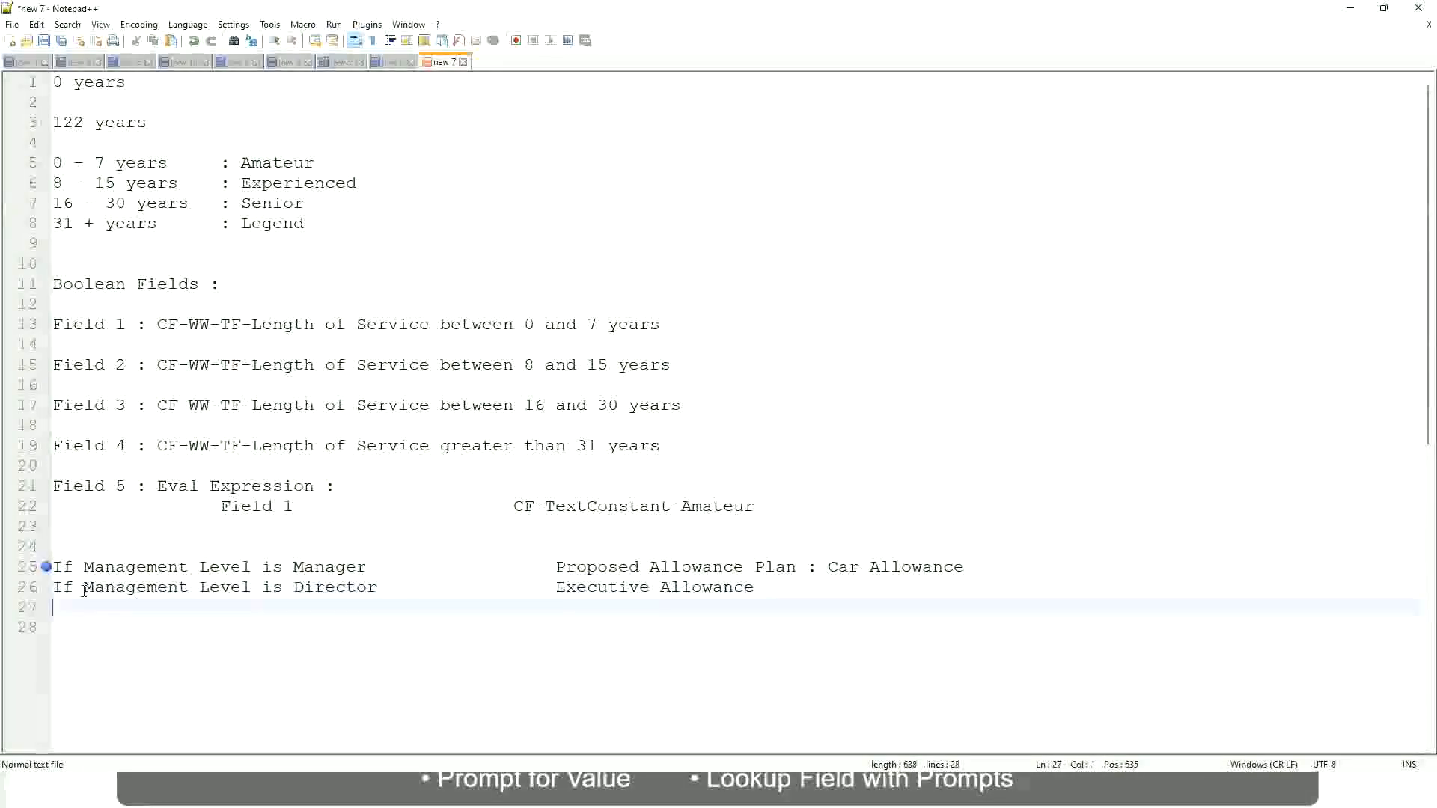
Add a third condition on a new line reading "If Management Level is CEO"
text(If Management)
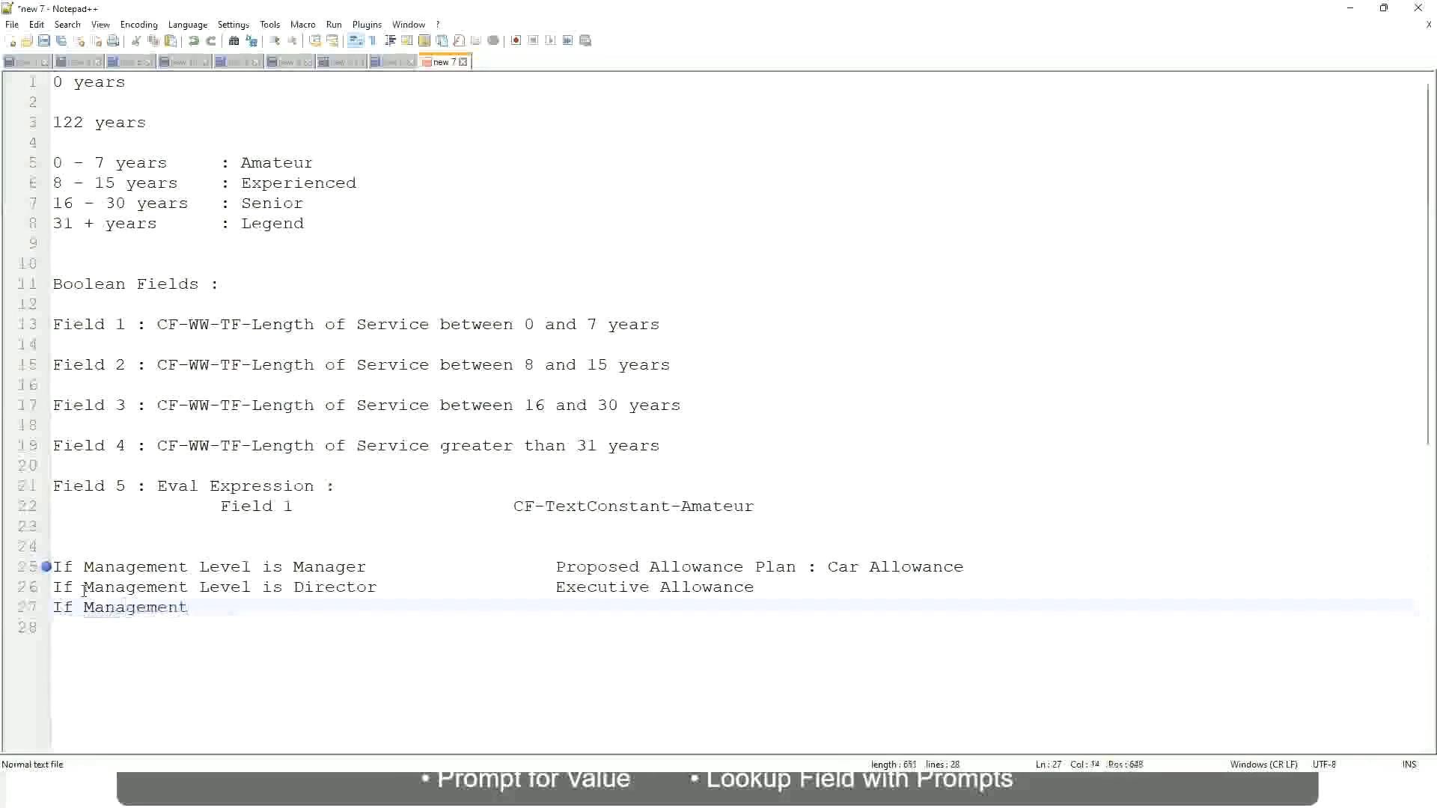
text( Level is)
key(BackSpace)
key(BackSpace)
key(BackSpace)
text(le)
key(BackSpace)
key(BackSpace)
text(Le)
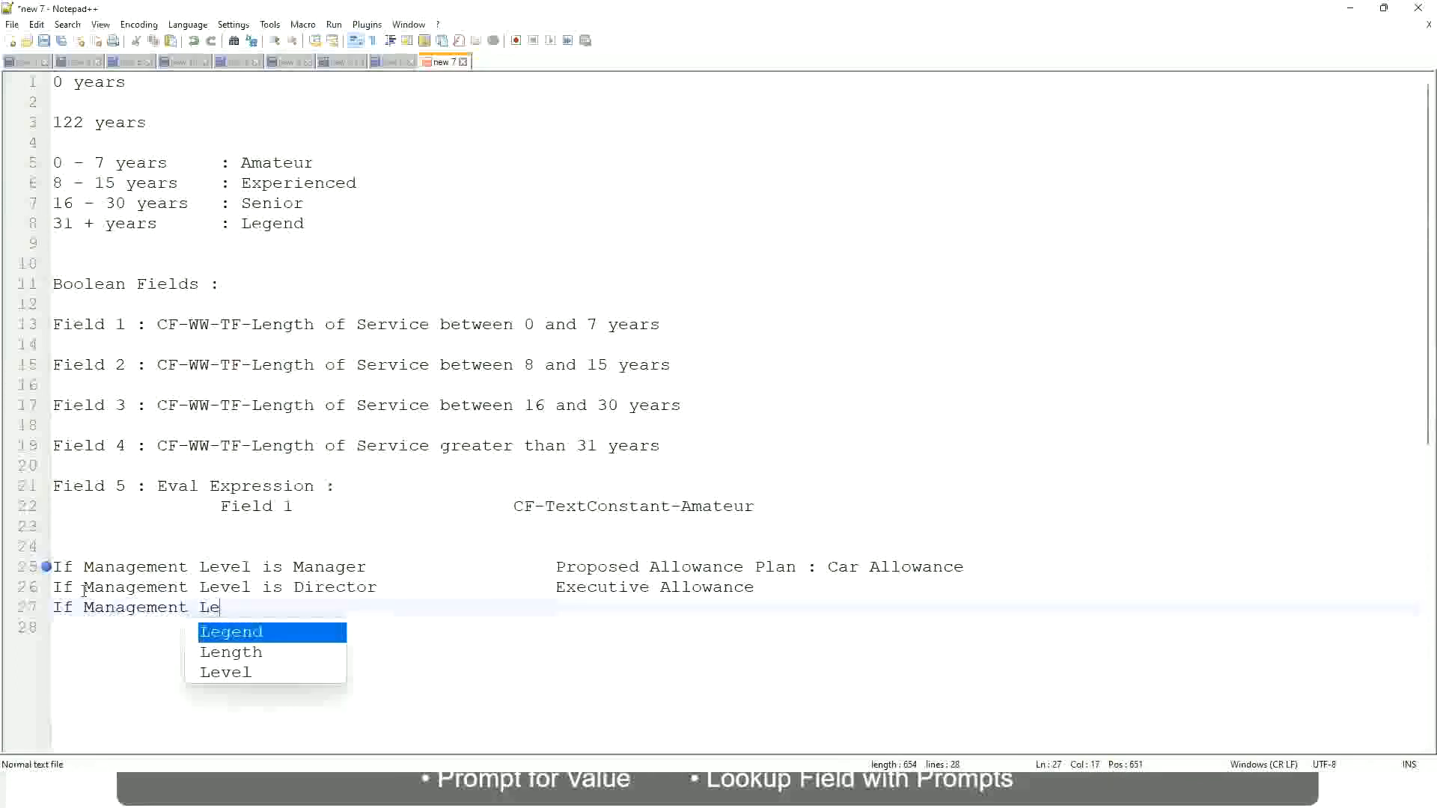
text(vel is )
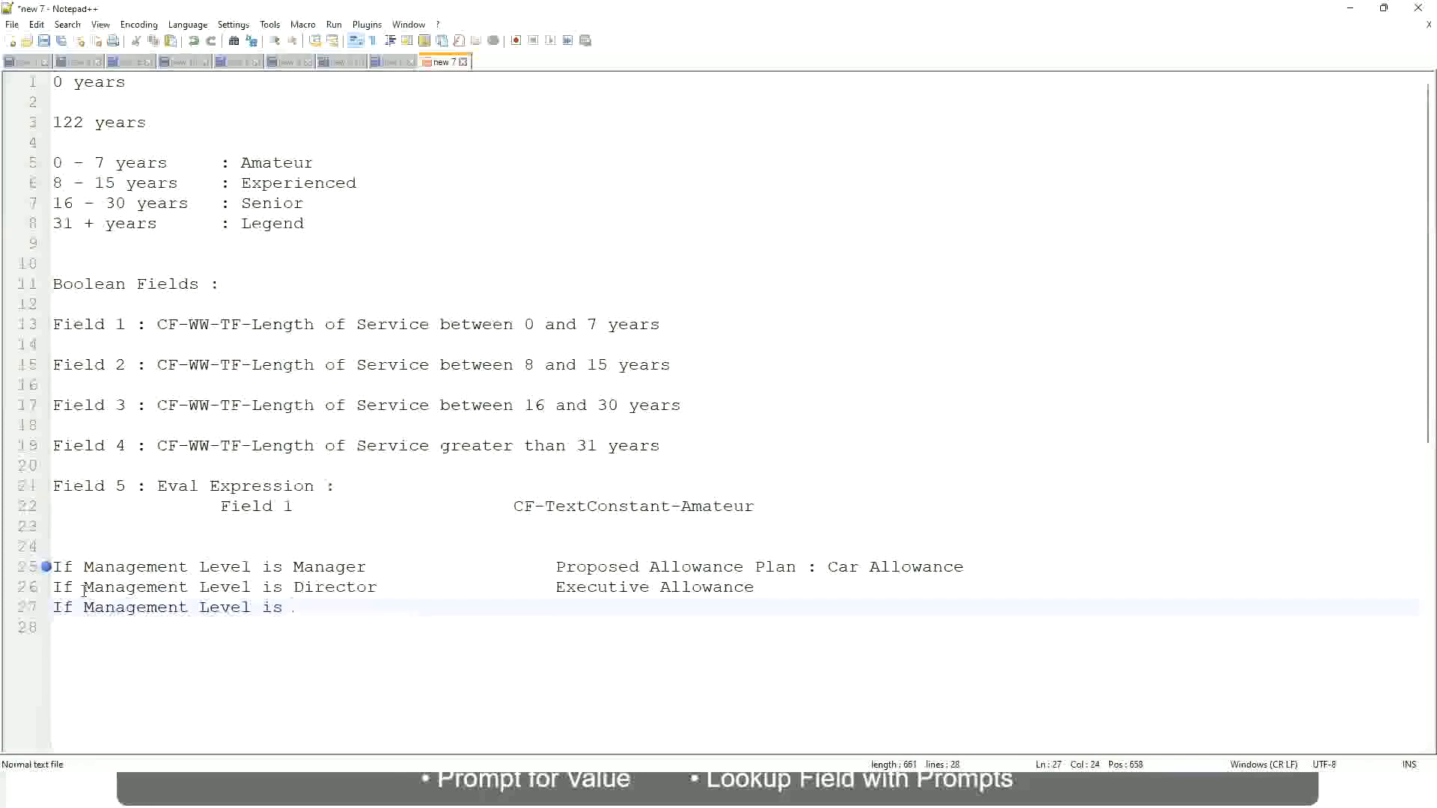
text(CEO)
Enter "CEO Allowance" as the aligned outcome of the CEO condition
key(Tab)
key(Tab)
key(Tab)
key(Tab)
text(CEO Allowance)
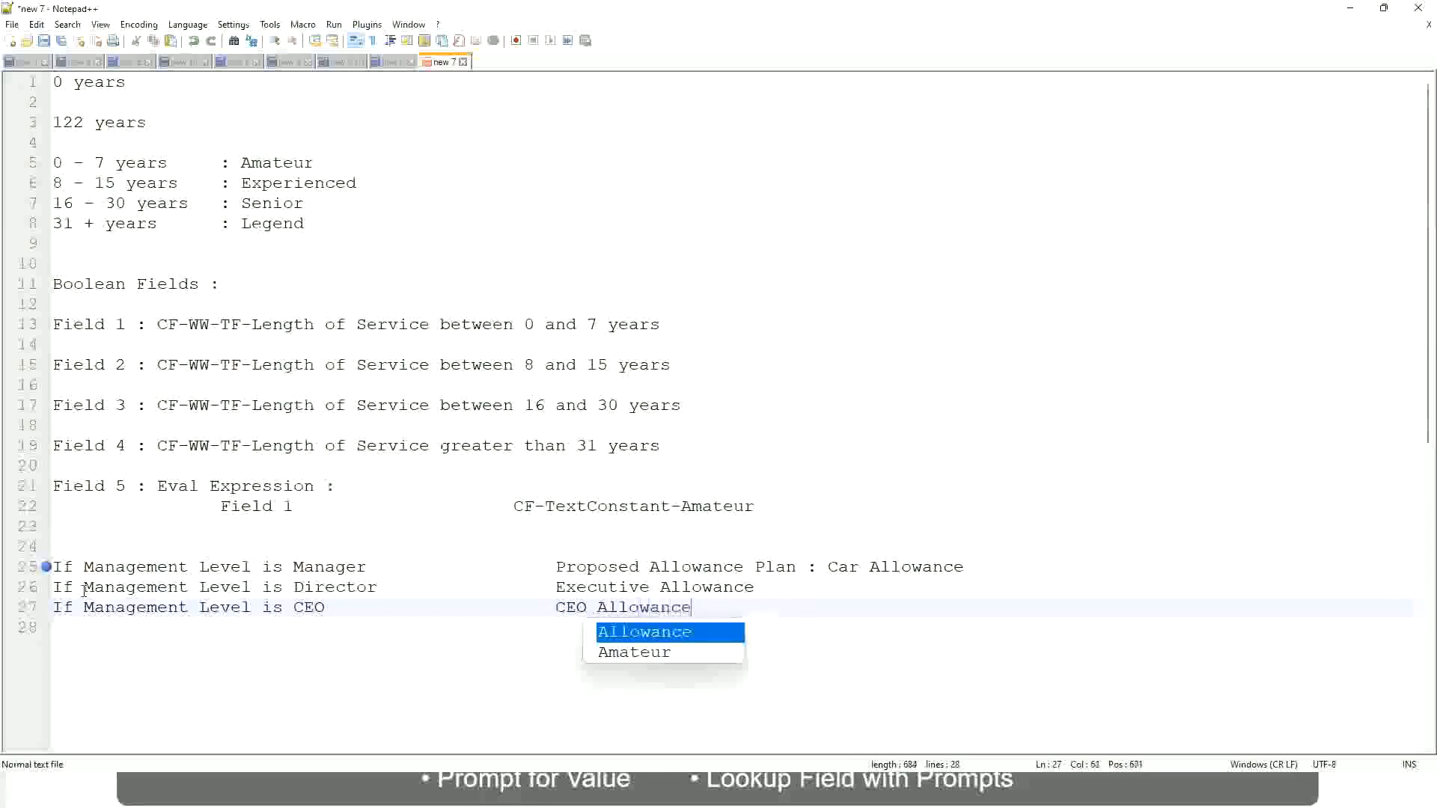
key(Escape)
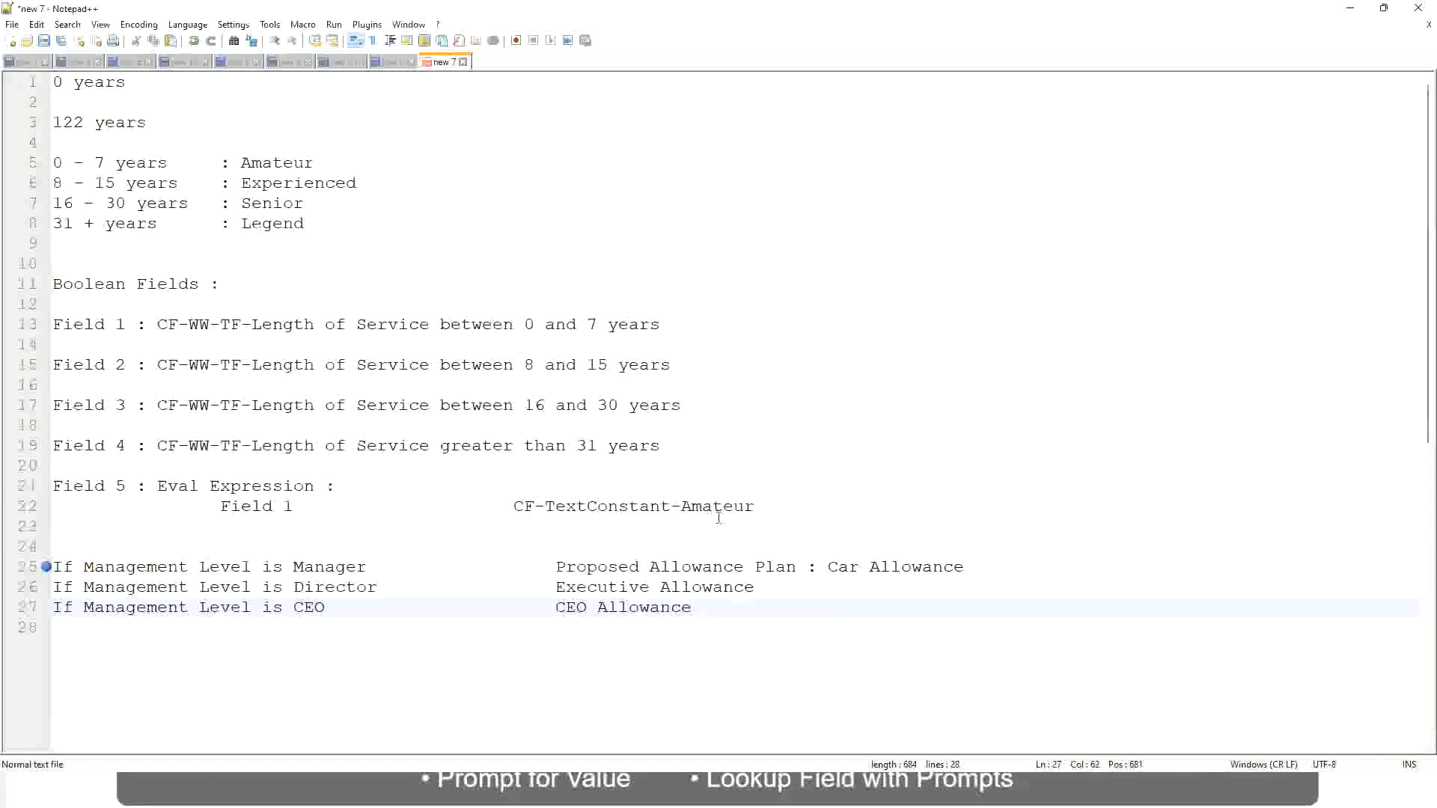
click(827, 566)
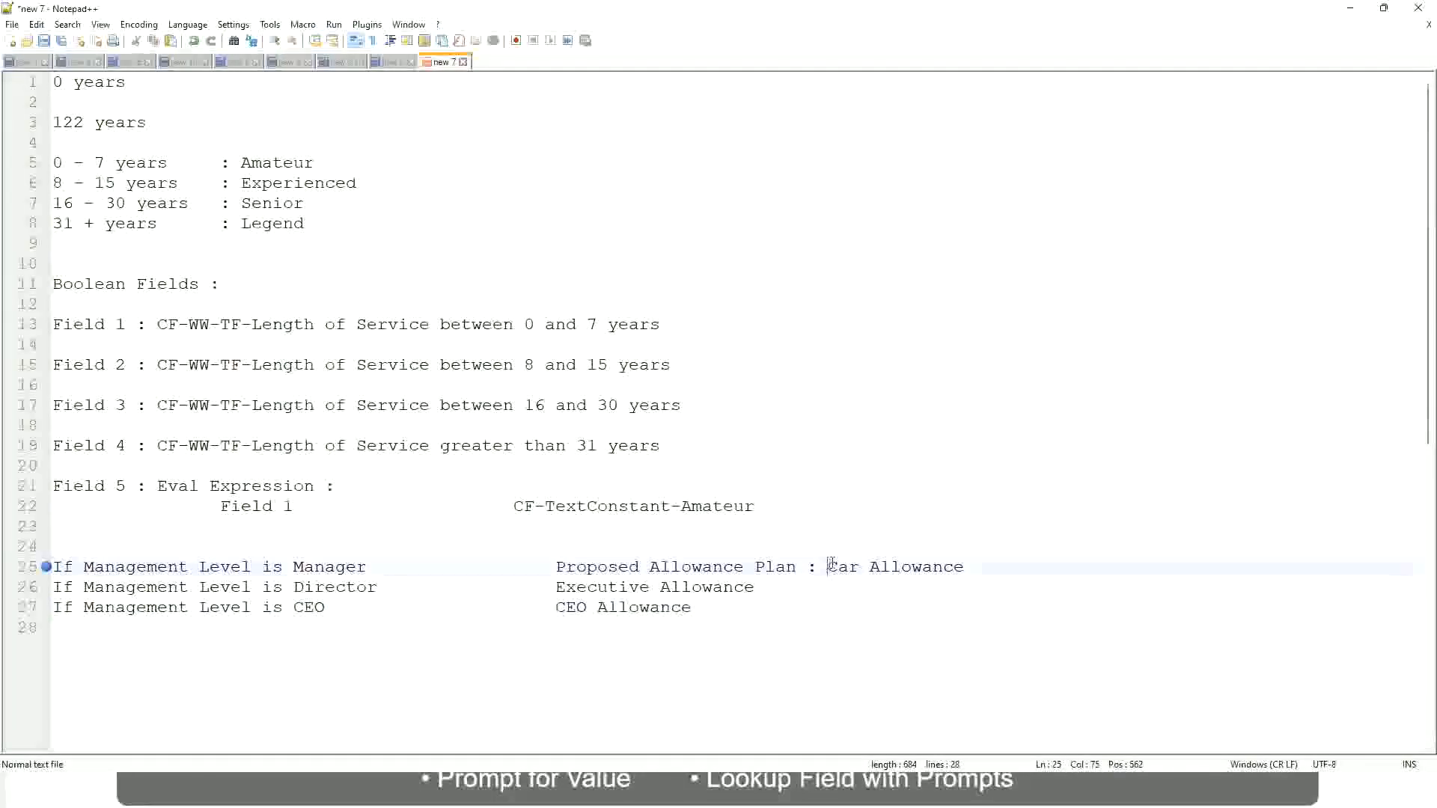
drag(828, 567, 965, 562)
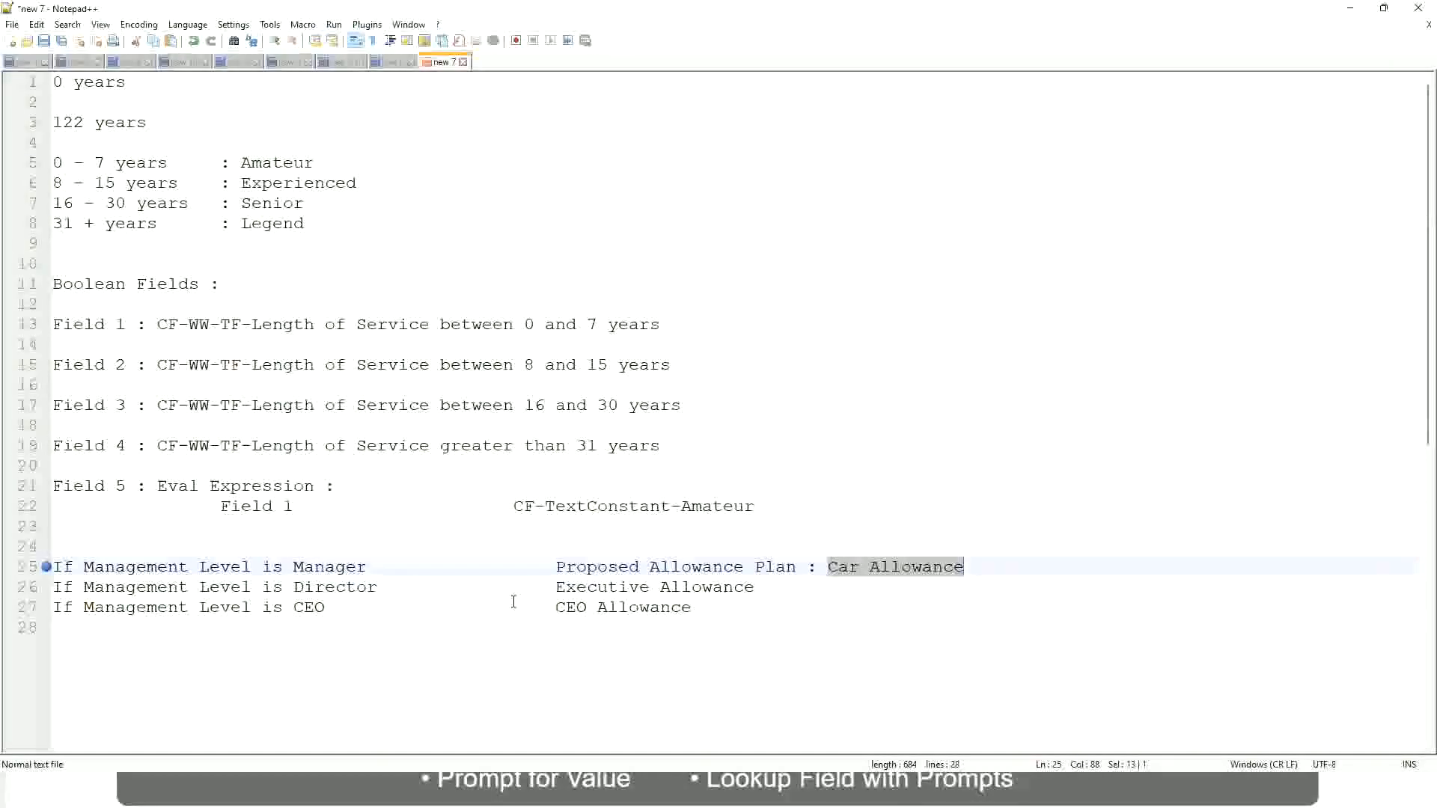
click(668, 567)
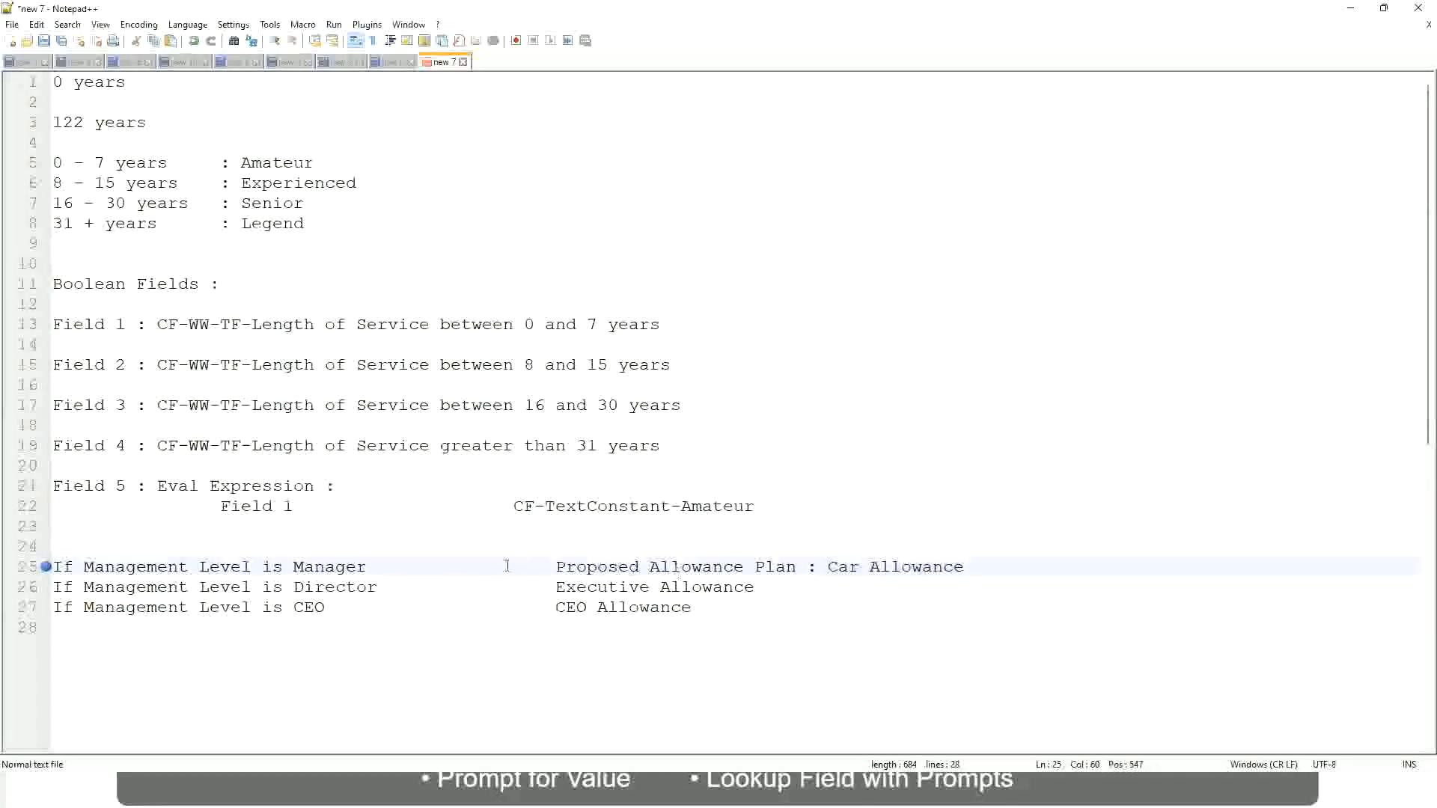
Replace the proposed allowance plan outcome of the Manager condition on line 25 with "First Line Manager"
click(170, 567)
click(294, 566)
drag(558, 567, 985, 562)
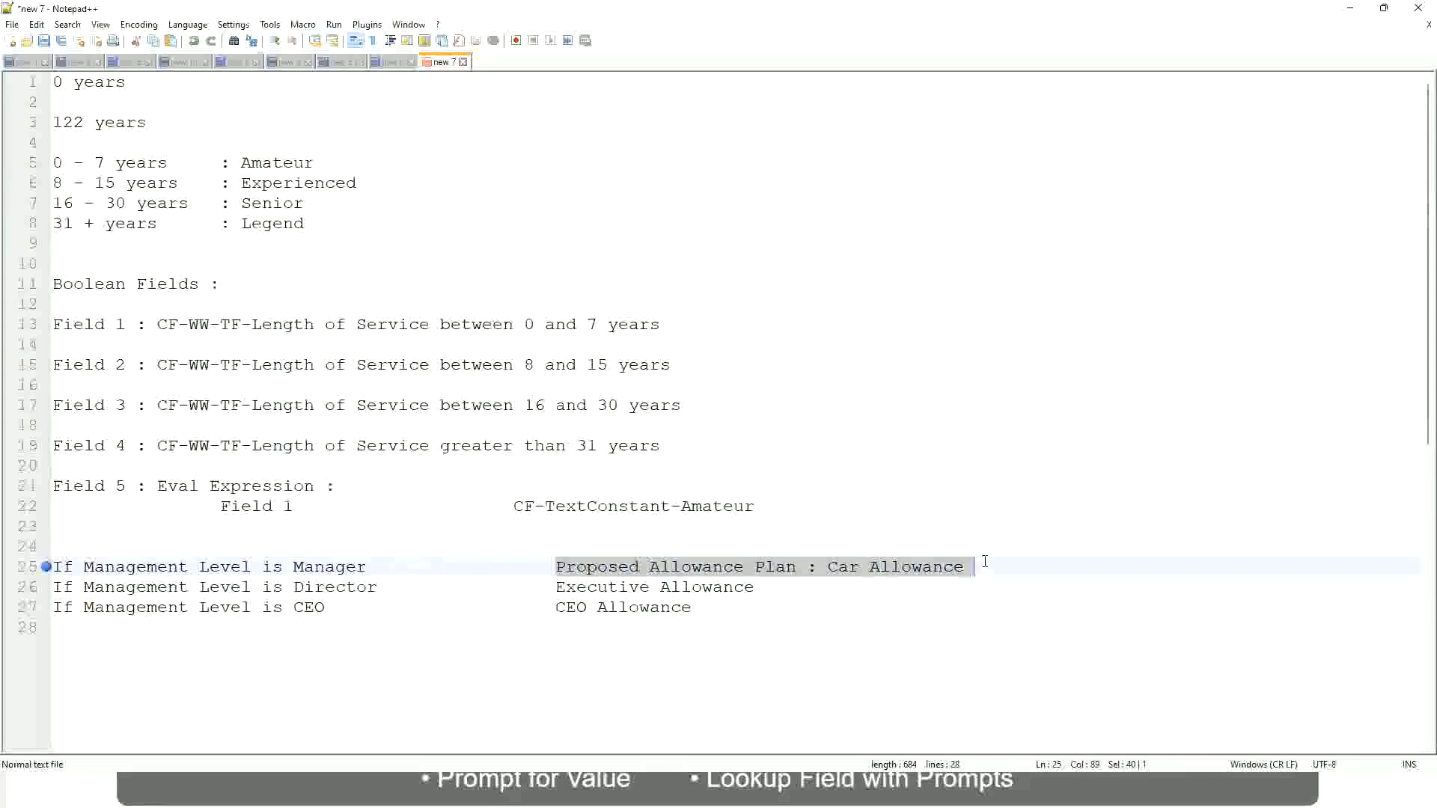
text(Managers)
key(BackSpace)
key(BackSpace)
key(BackSpace)
key(BackSpace)
key(BackSpace)
key(BackSpace)
key(BackSpace)
key(BackSpace)
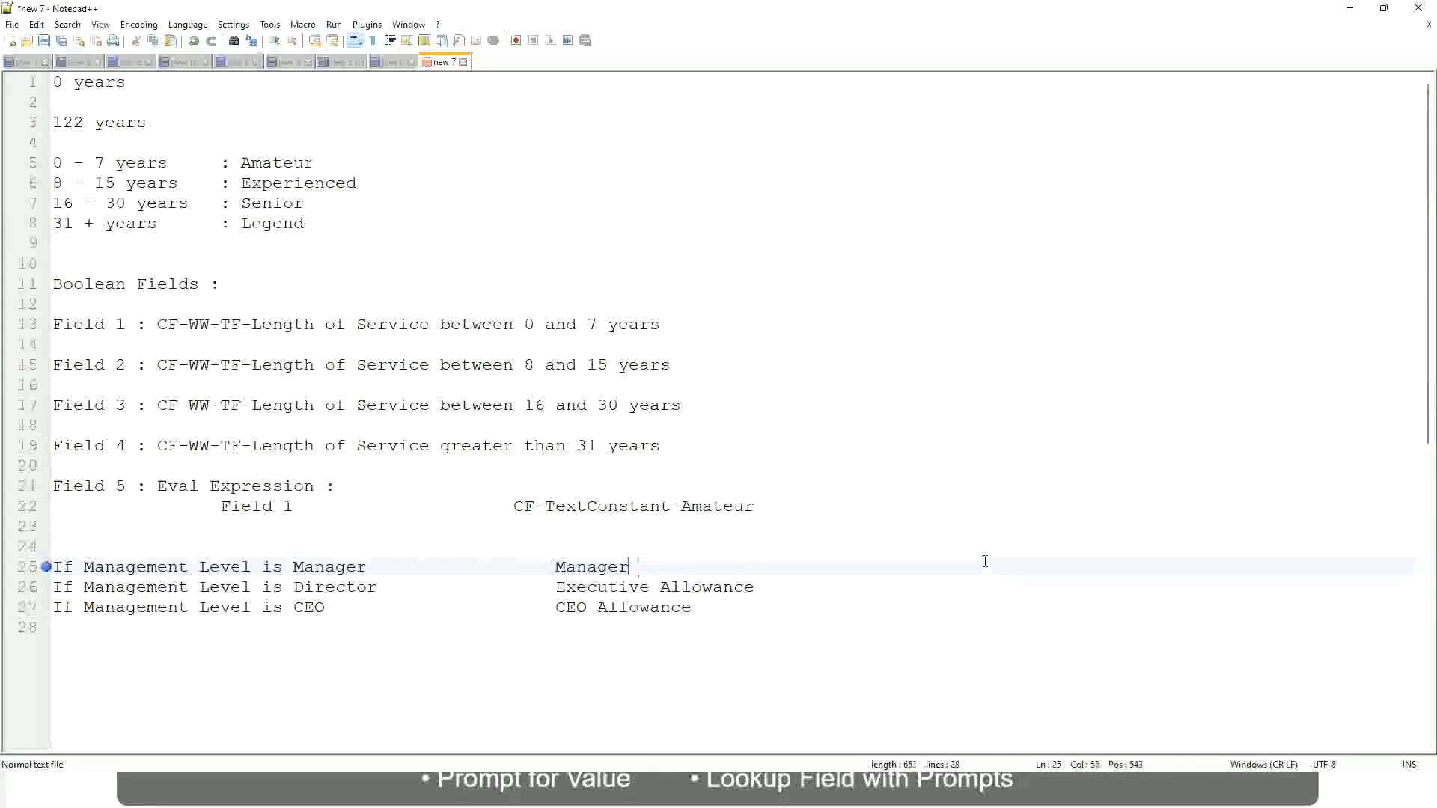
text(First Line Ma)
text(nager)
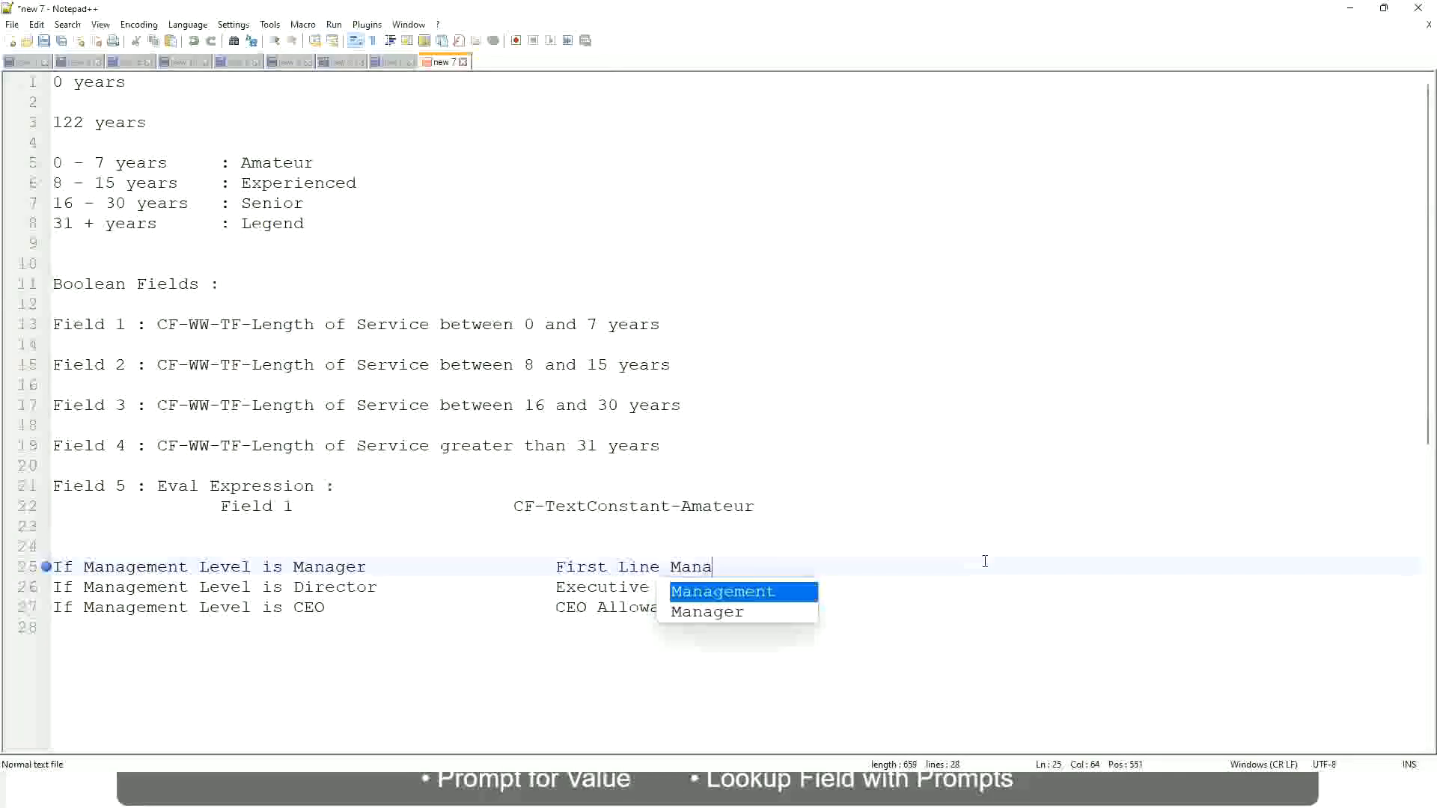
Insert "Name of the" before "First Line Manager" in the Manager outcome
key(Left)
key(Left)
key(Left)
key(Left)
key(Left)
key(Left)
key(Left)
key(Left)
key(Left)
key(Left)
key(Left)
key(Left)
key(Left)
key(Left)
key(Left)
key(Left)
key(Left)
key(Left)
key(Left)
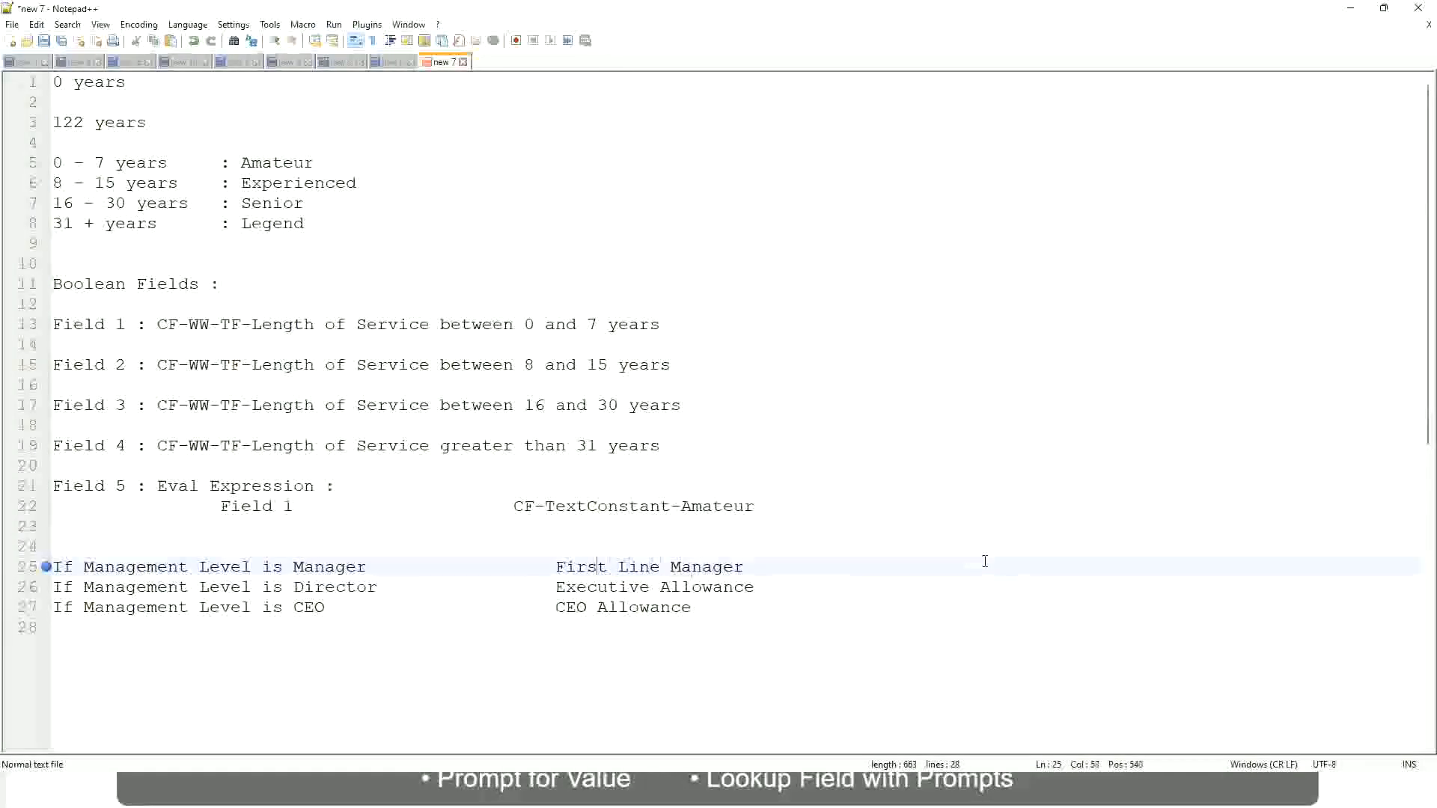
text(Name of the)
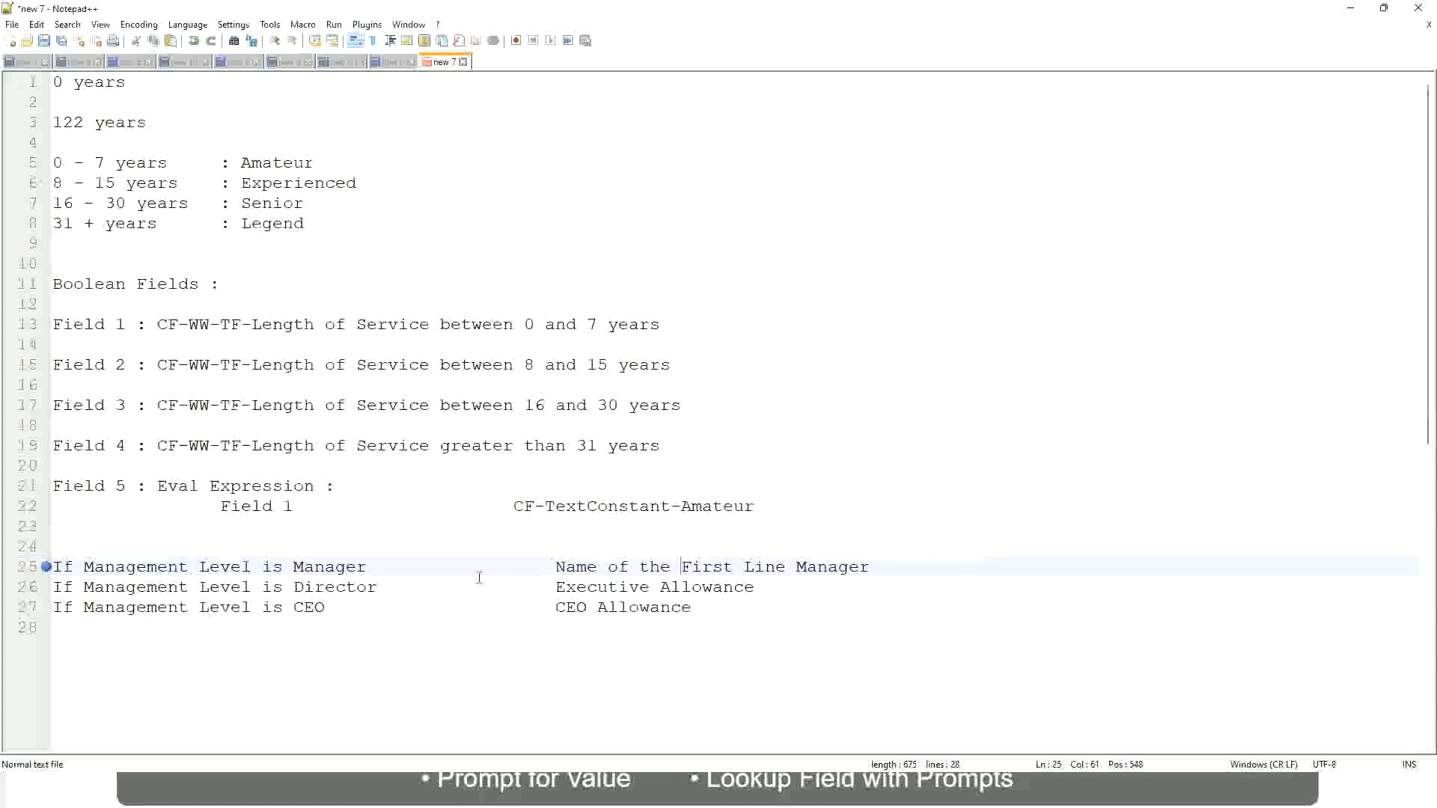
Replace the Executive Allowance outcome of the Director condition with the beginning "Name of"
drag(558, 585, 756, 588)
text(Name)
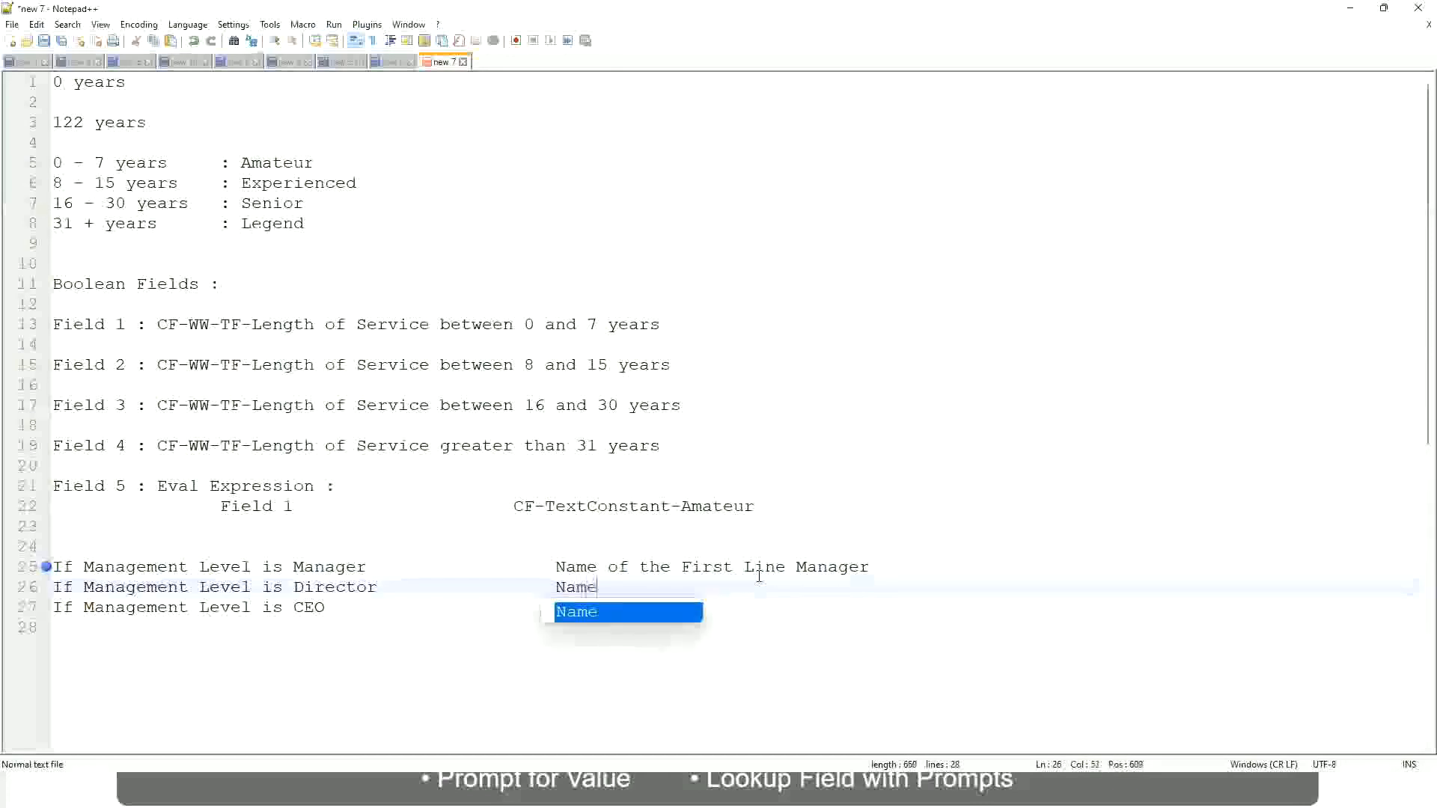
text( of )
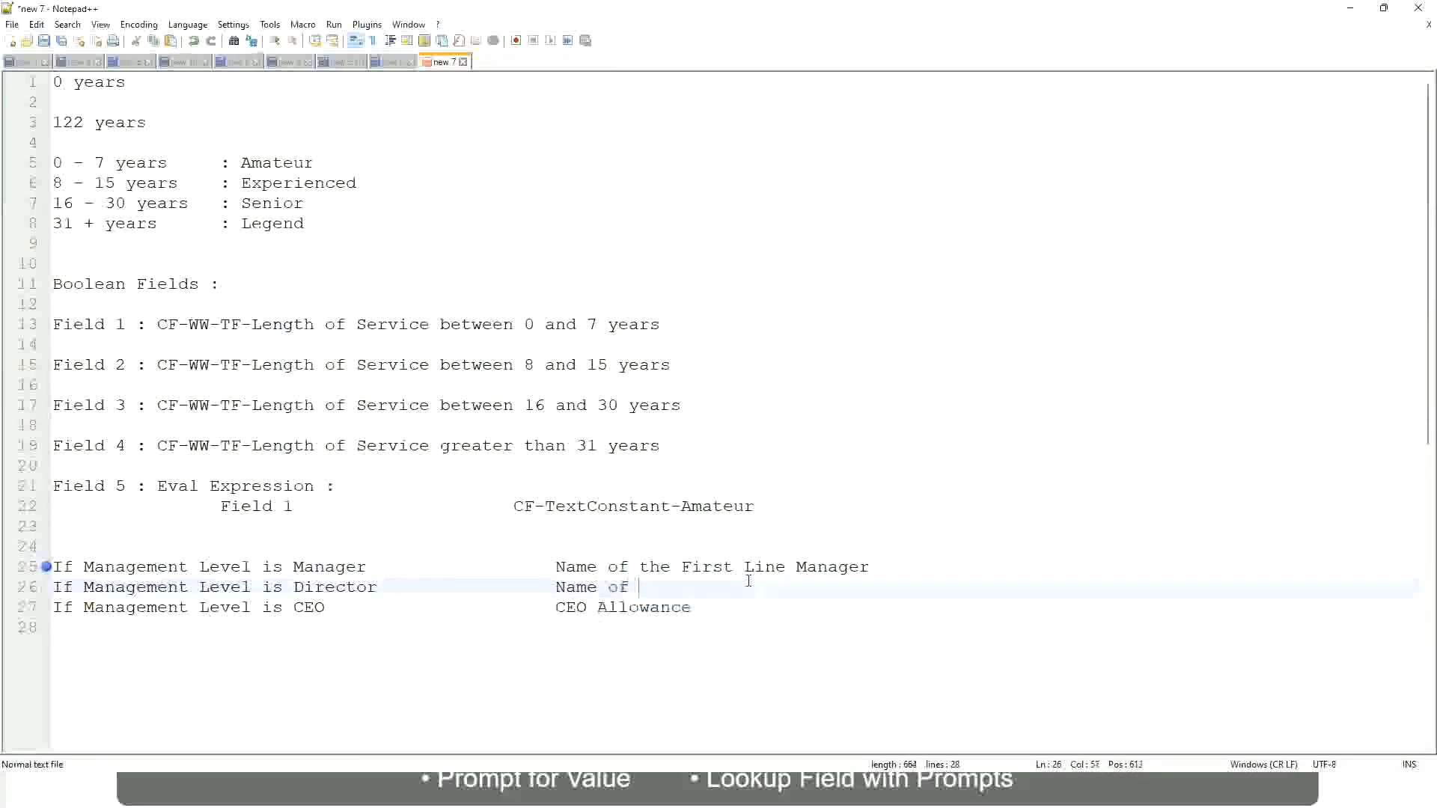
text(the First)
key(BackSpace)
key(BackSpace)
key(BackSpace)
key(BackSpace)
key(BackSpace)
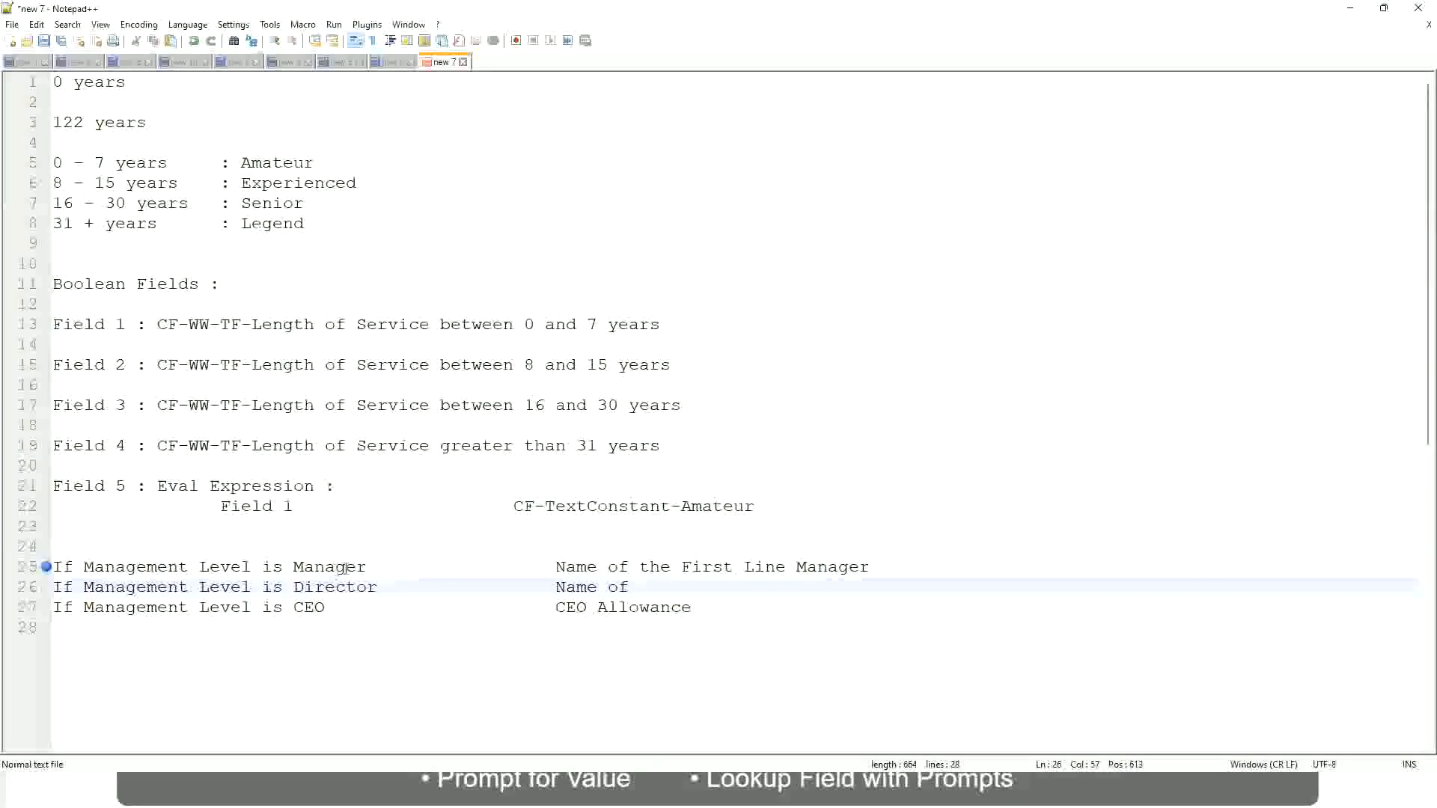
Change "First" to "Second" in the Manager outcome and complete the Director outcome as "Name of Manager"
double_click(703, 568)
text(Second)
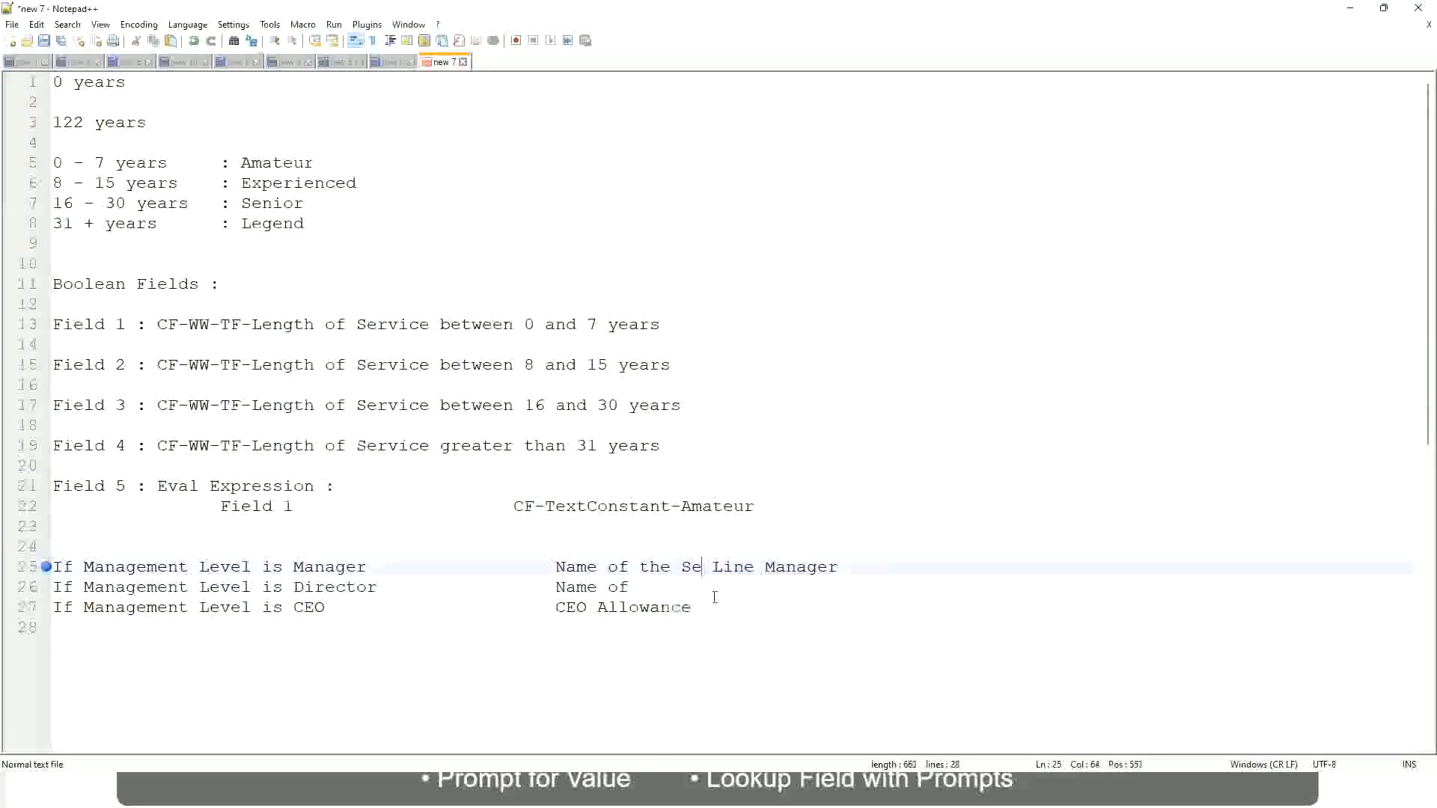
key(Delete)
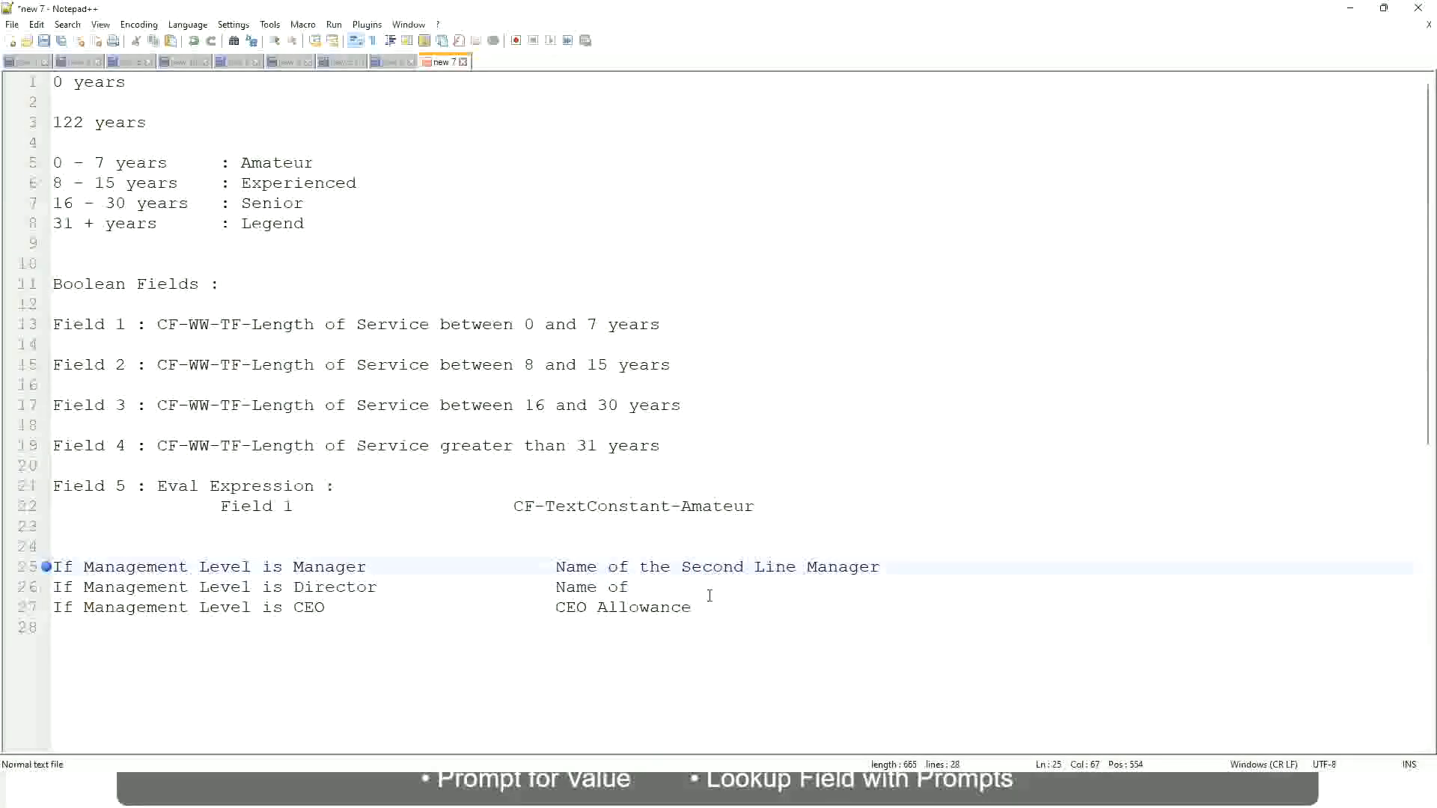
click(651, 587)
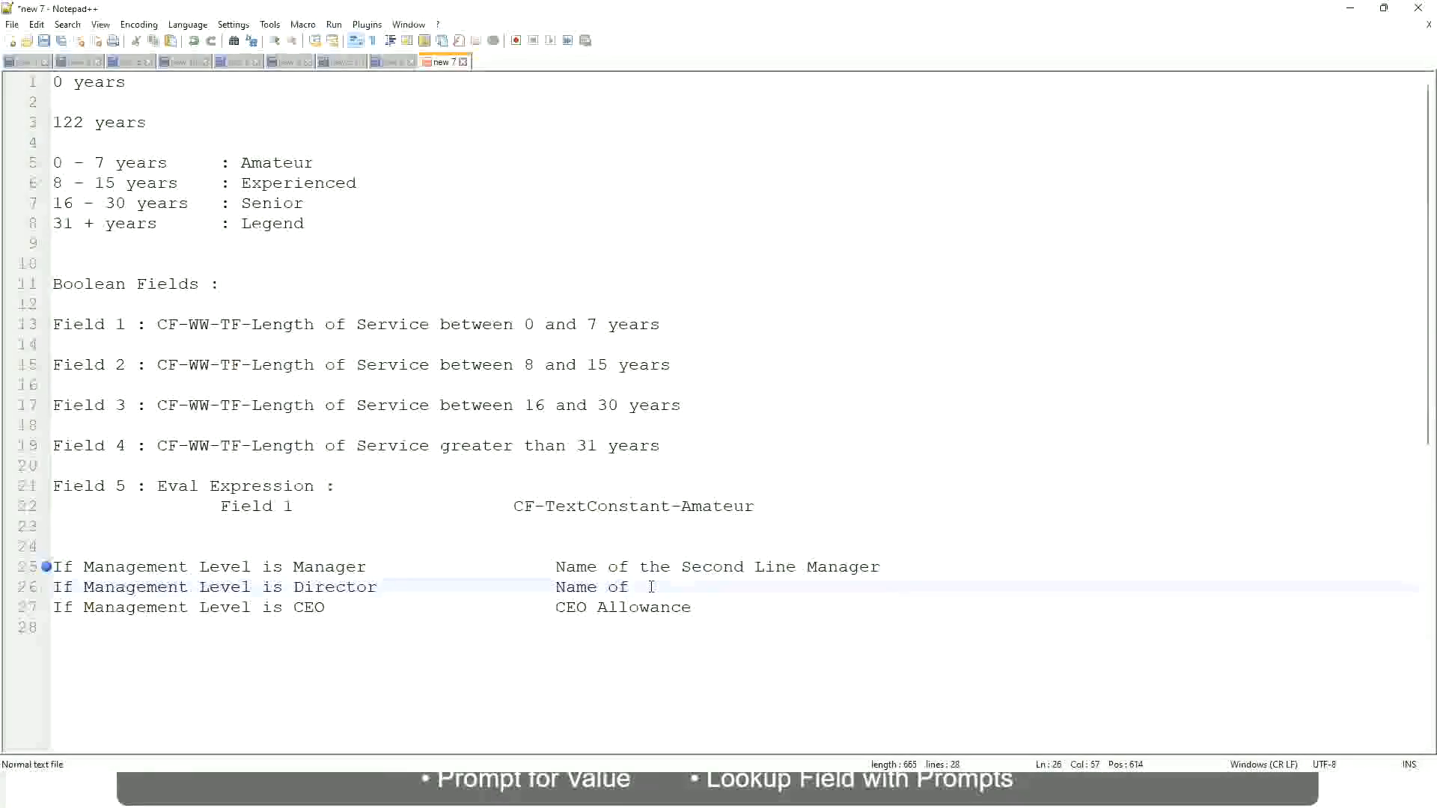
text(Manager)
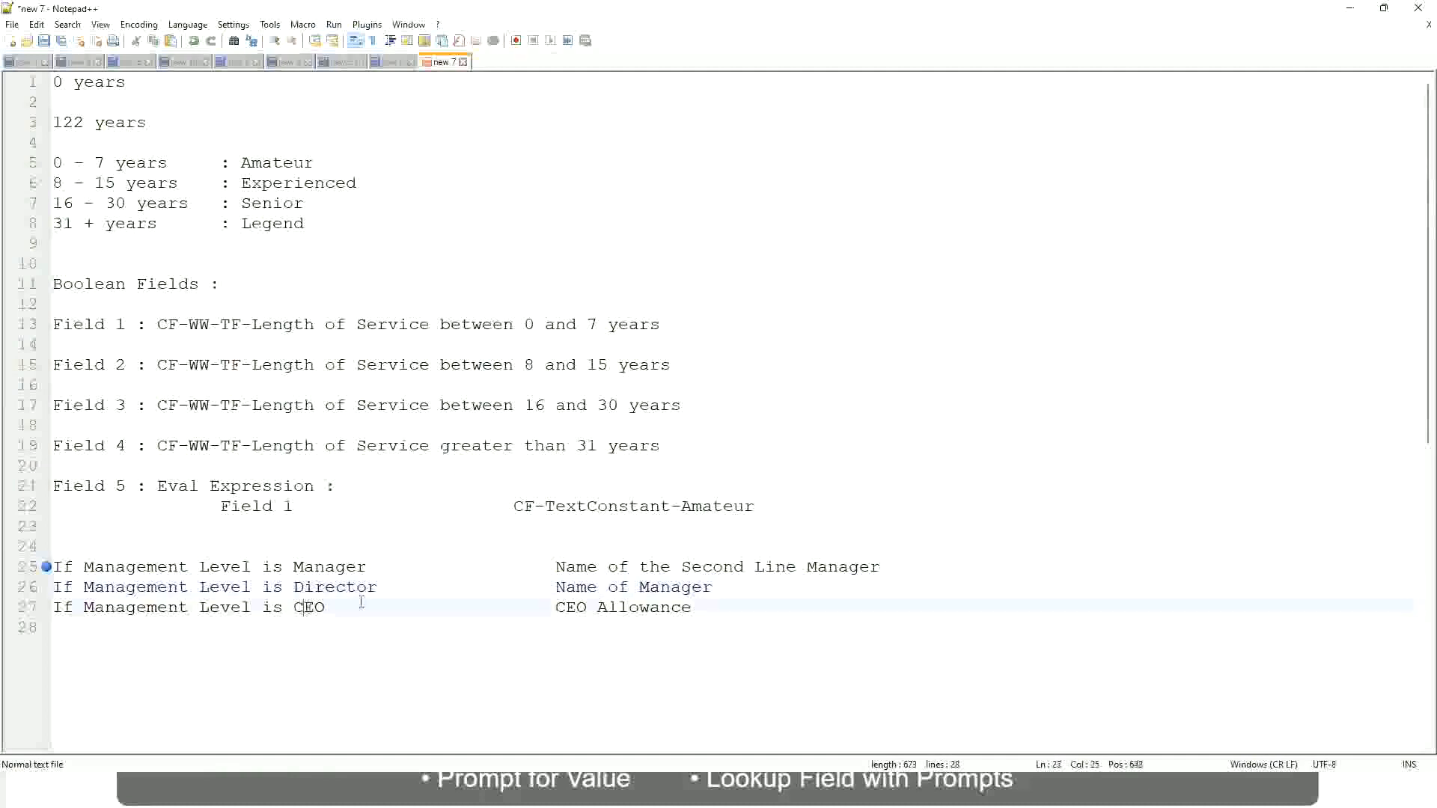
Replace the outcome of the CEO condition with "name of CEO/Himself/Herself"
drag(555, 607, 711, 607)
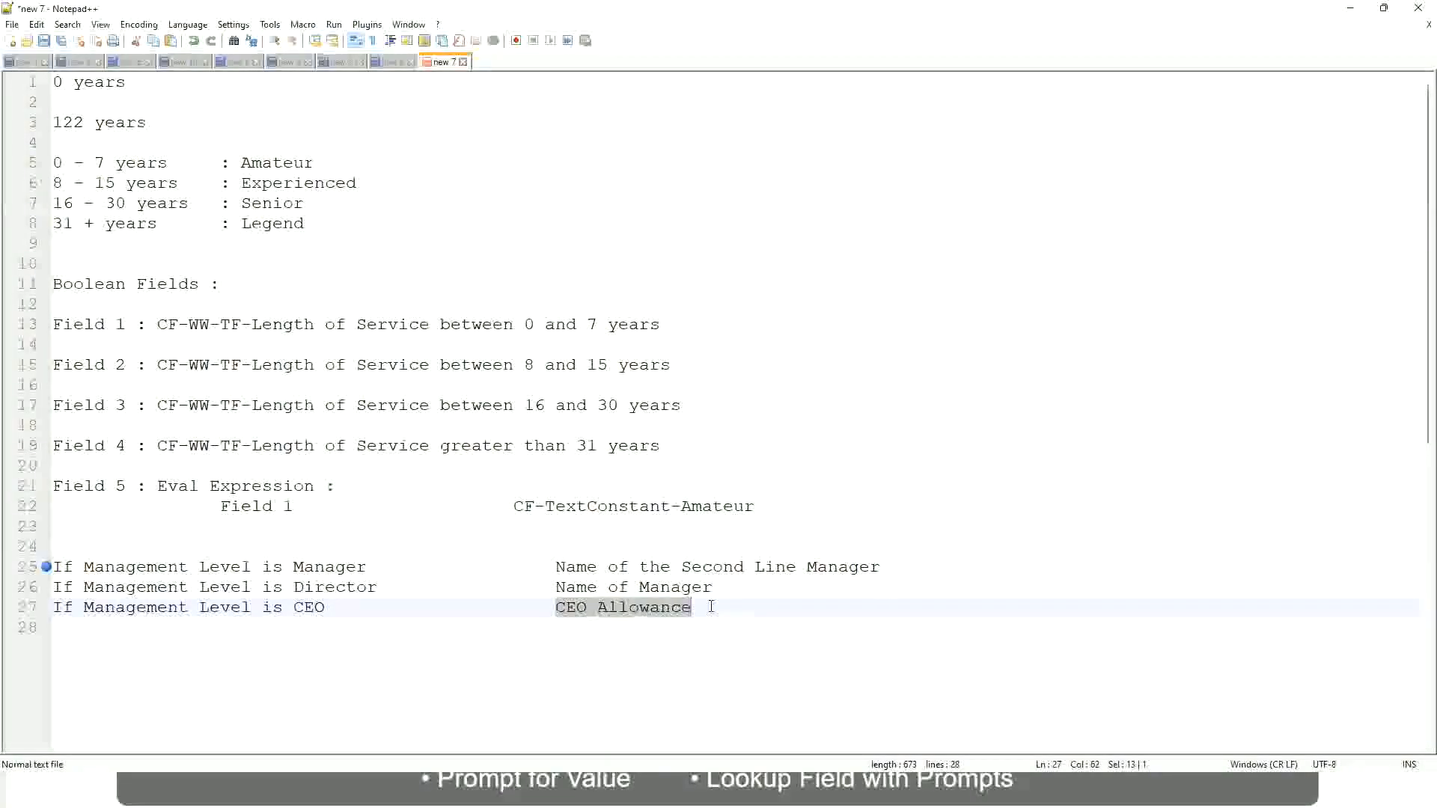
text(name of CEO)
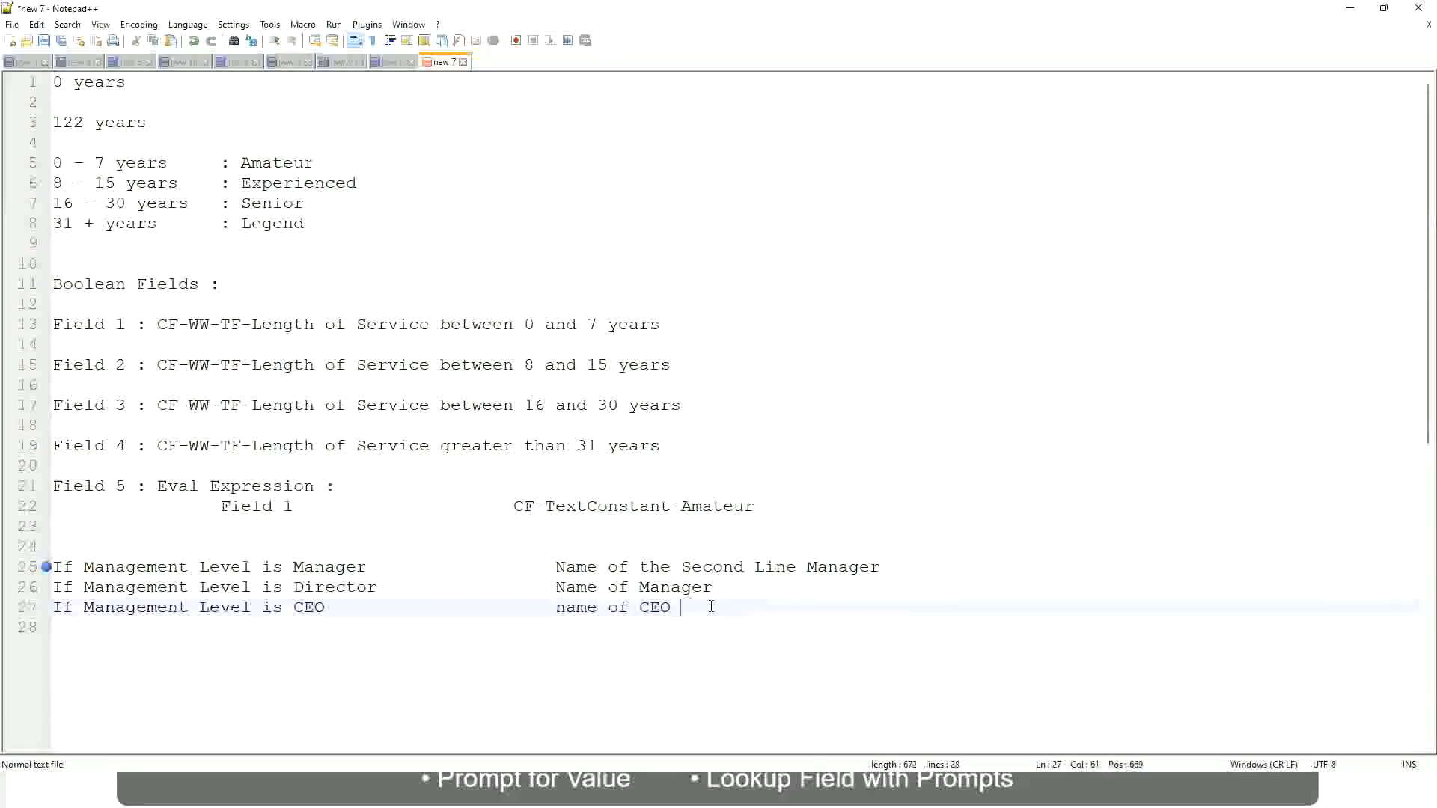
key(BackSpace)
text(/Himself/Herself)
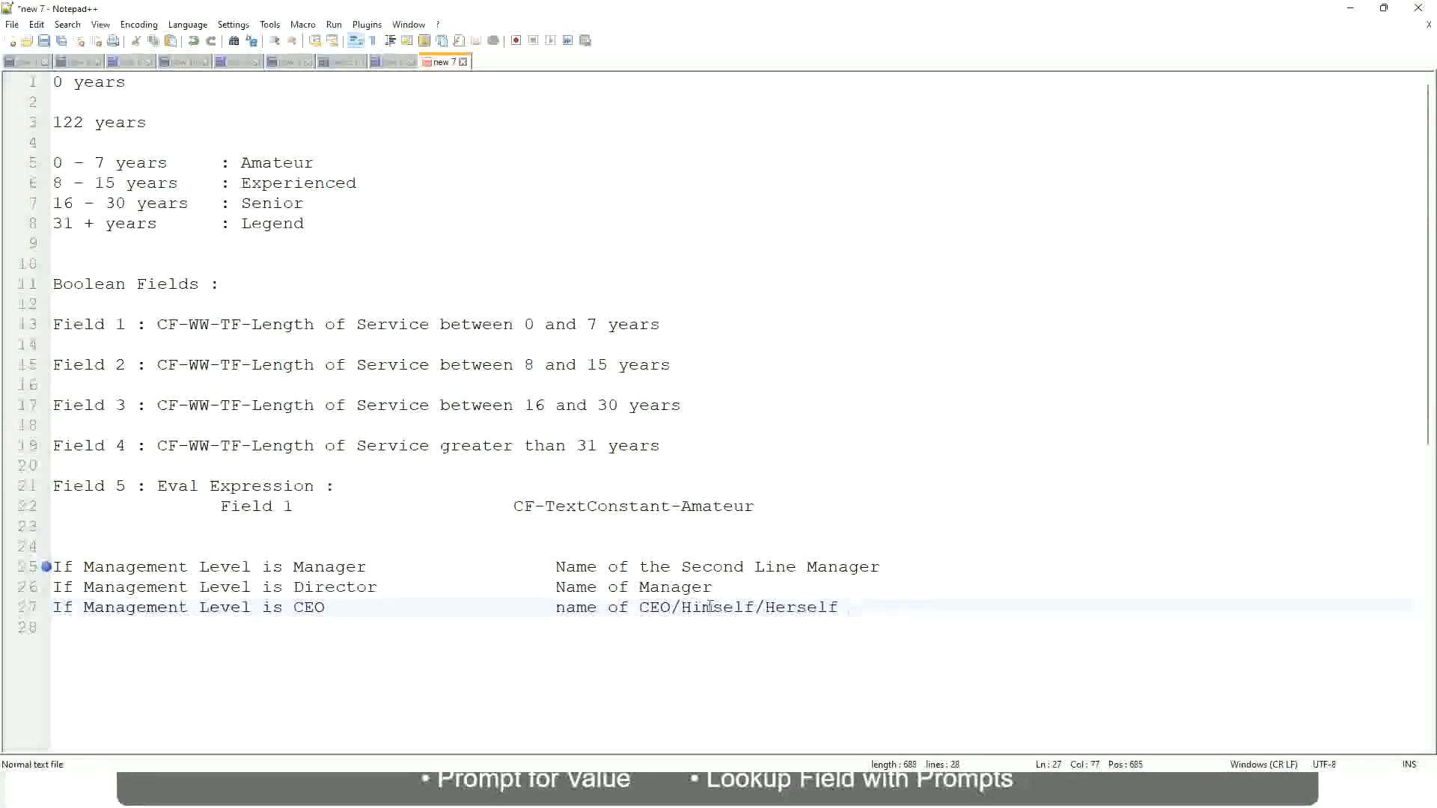
Review the Manager, Director and CEO conditions on lines 25 to 27 together with their outcomes
click(514, 608)
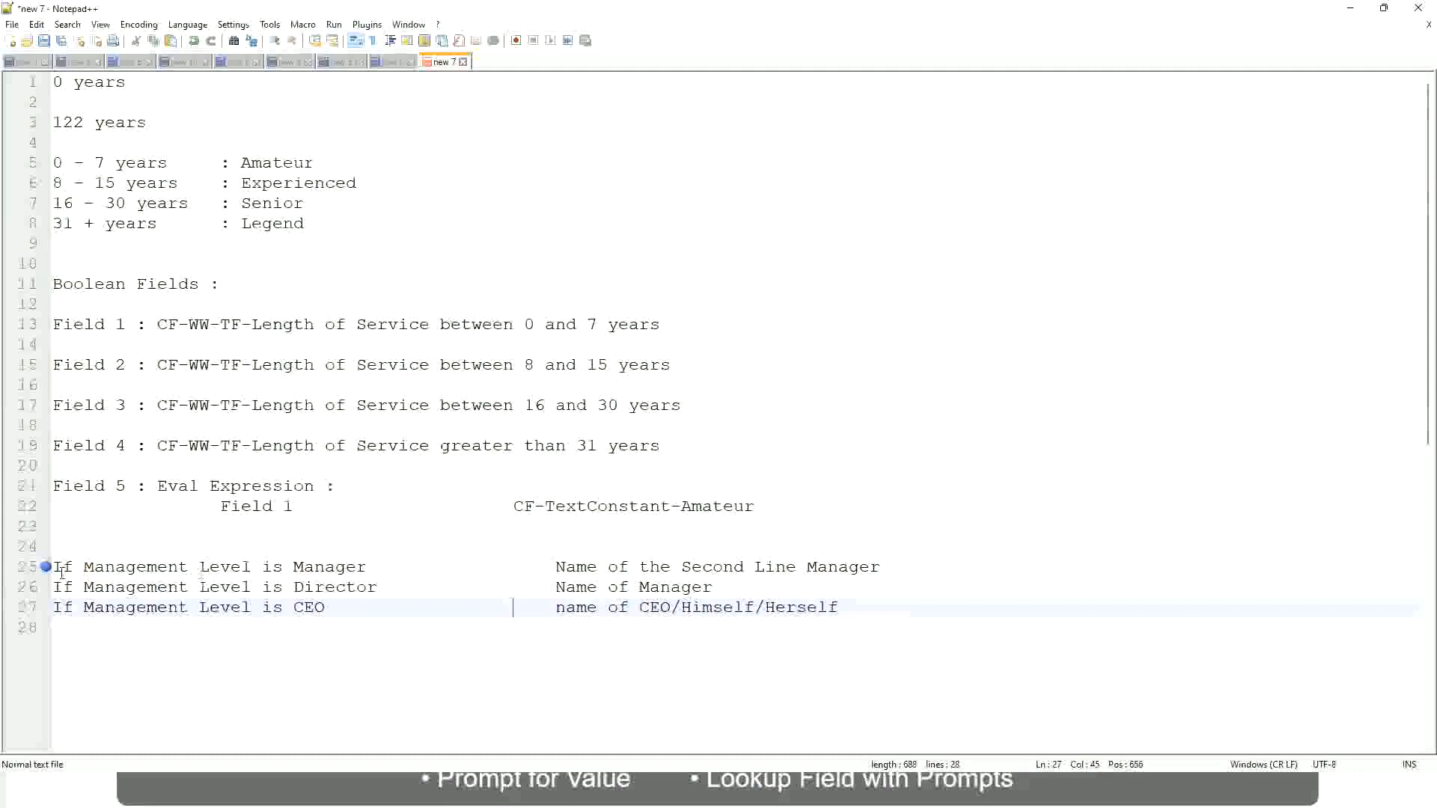
click(159, 569)
click(219, 569)
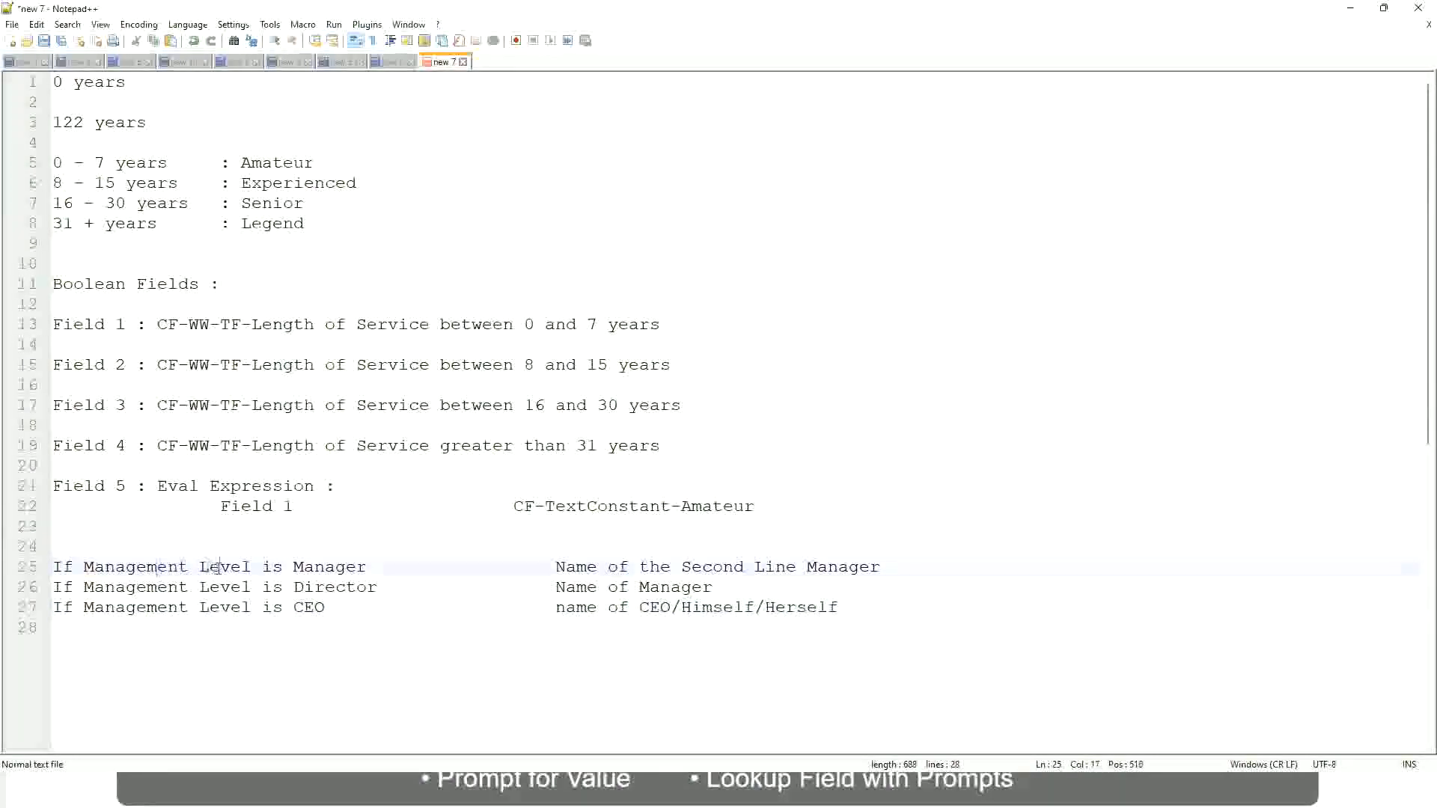
click(335, 568)
click(294, 587)
click(354, 587)
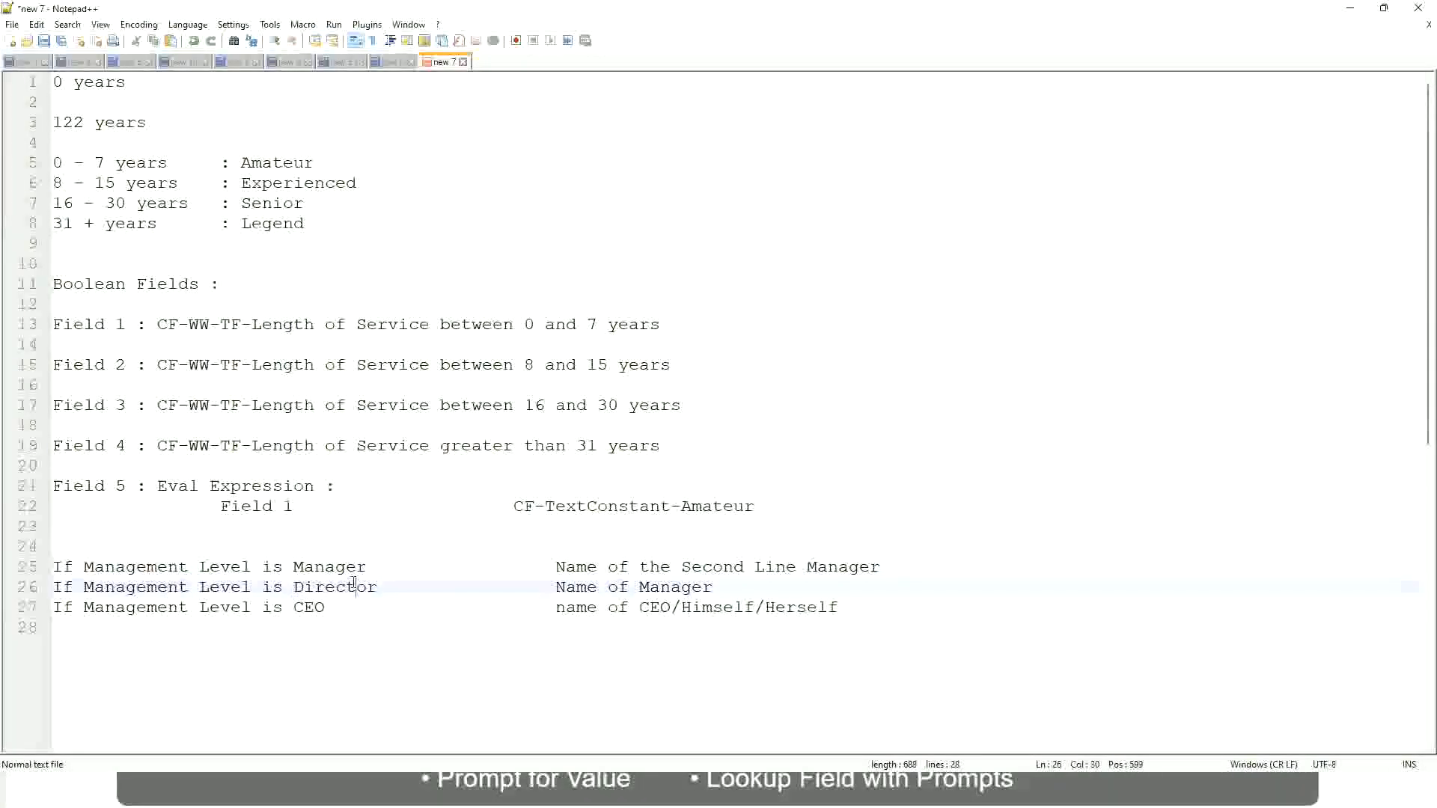
click(714, 588)
click(323, 588)
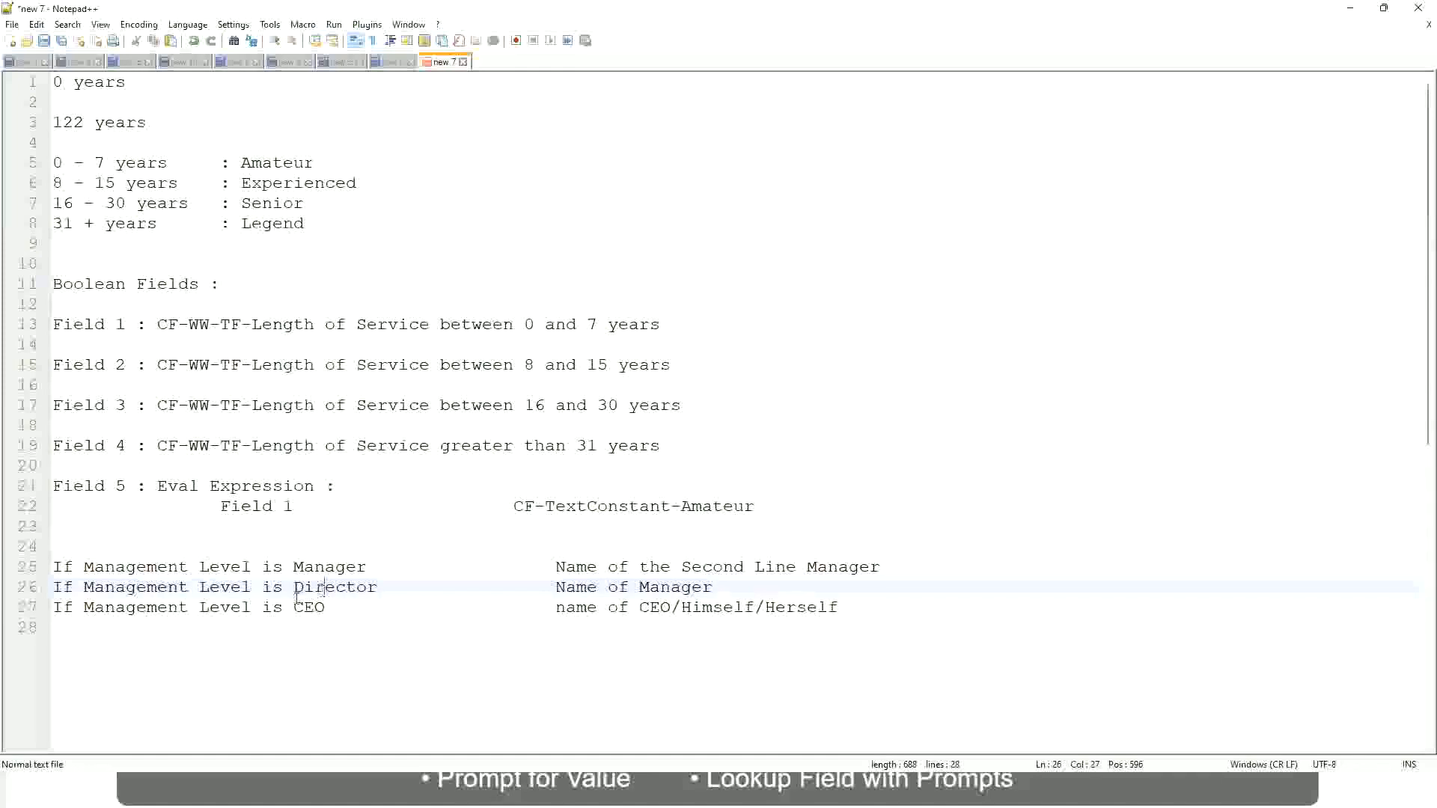
click(311, 610)
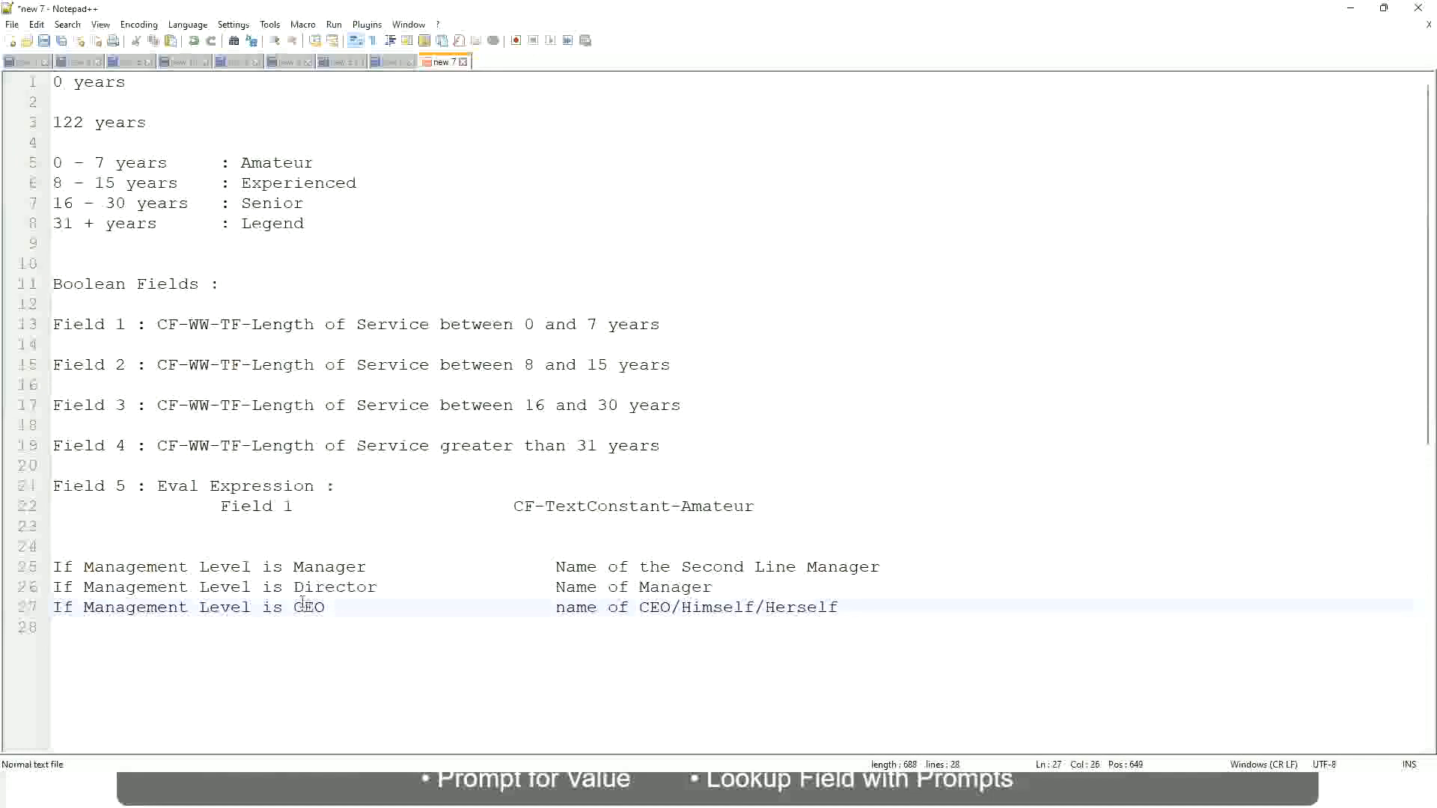
click(673, 612)
click(844, 607)
drag(862, 607, 30, 573)
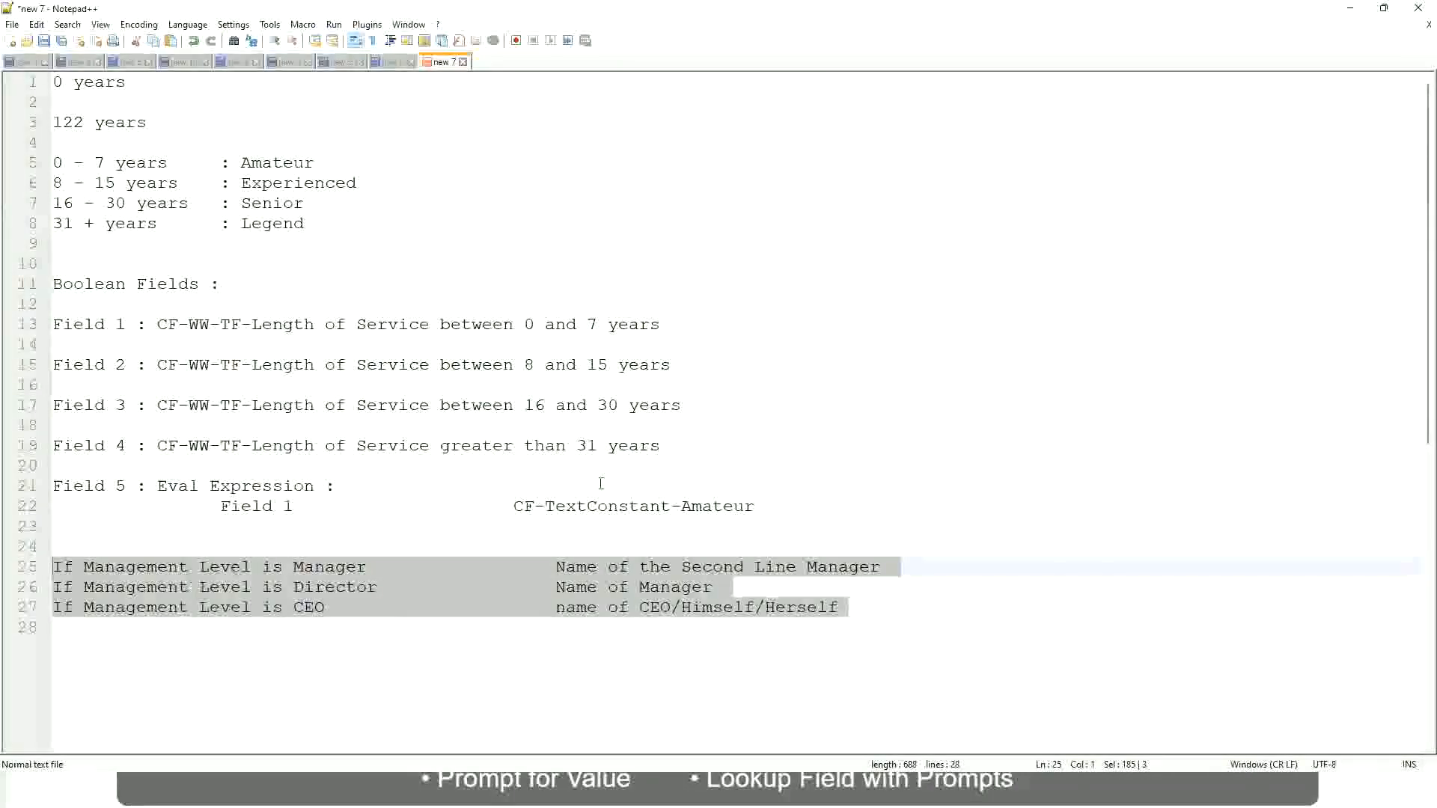
Examine the Manager condition's outcome, "Name of the Second Line Manager", on line 25
click(607, 567)
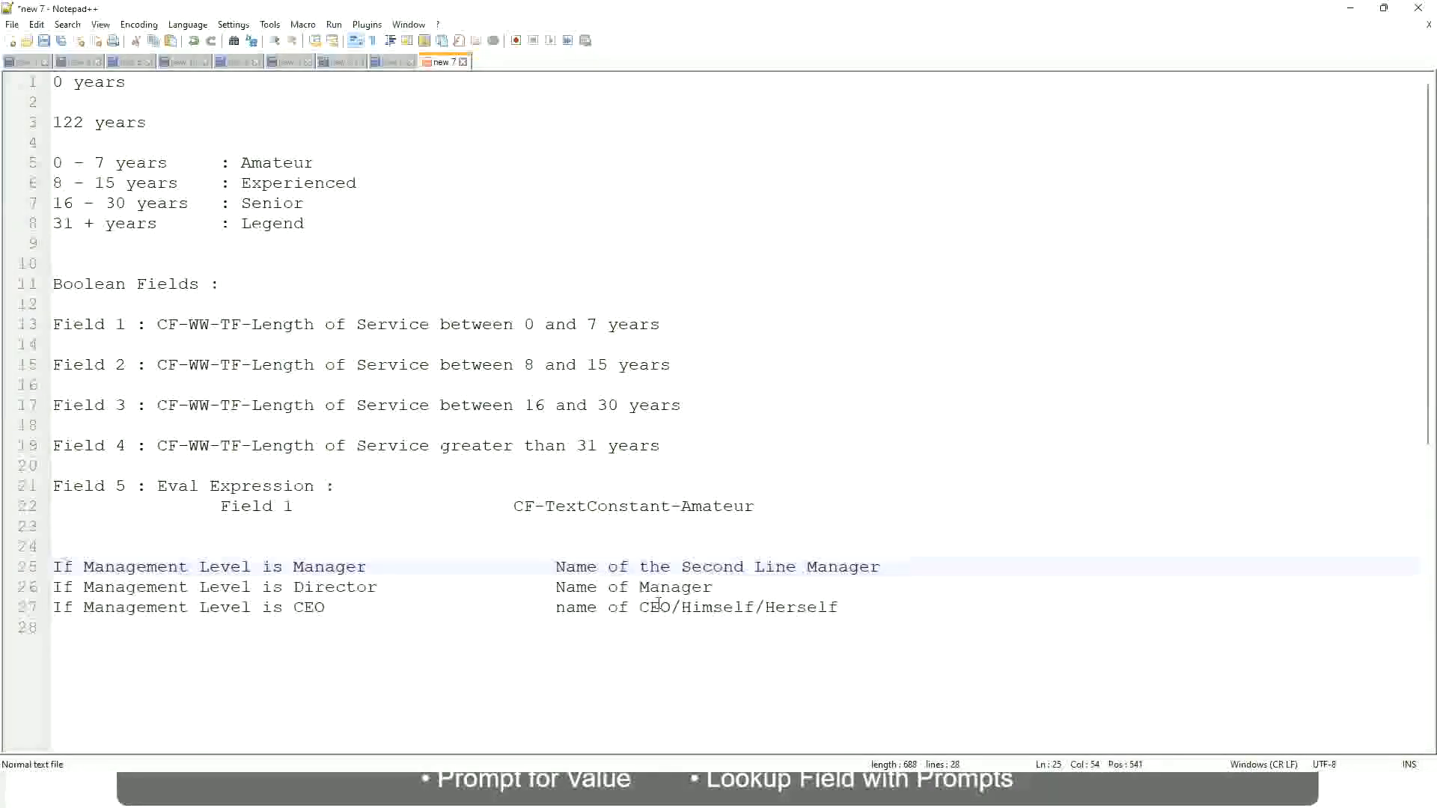
click(556, 566)
drag(555, 567, 881, 567)
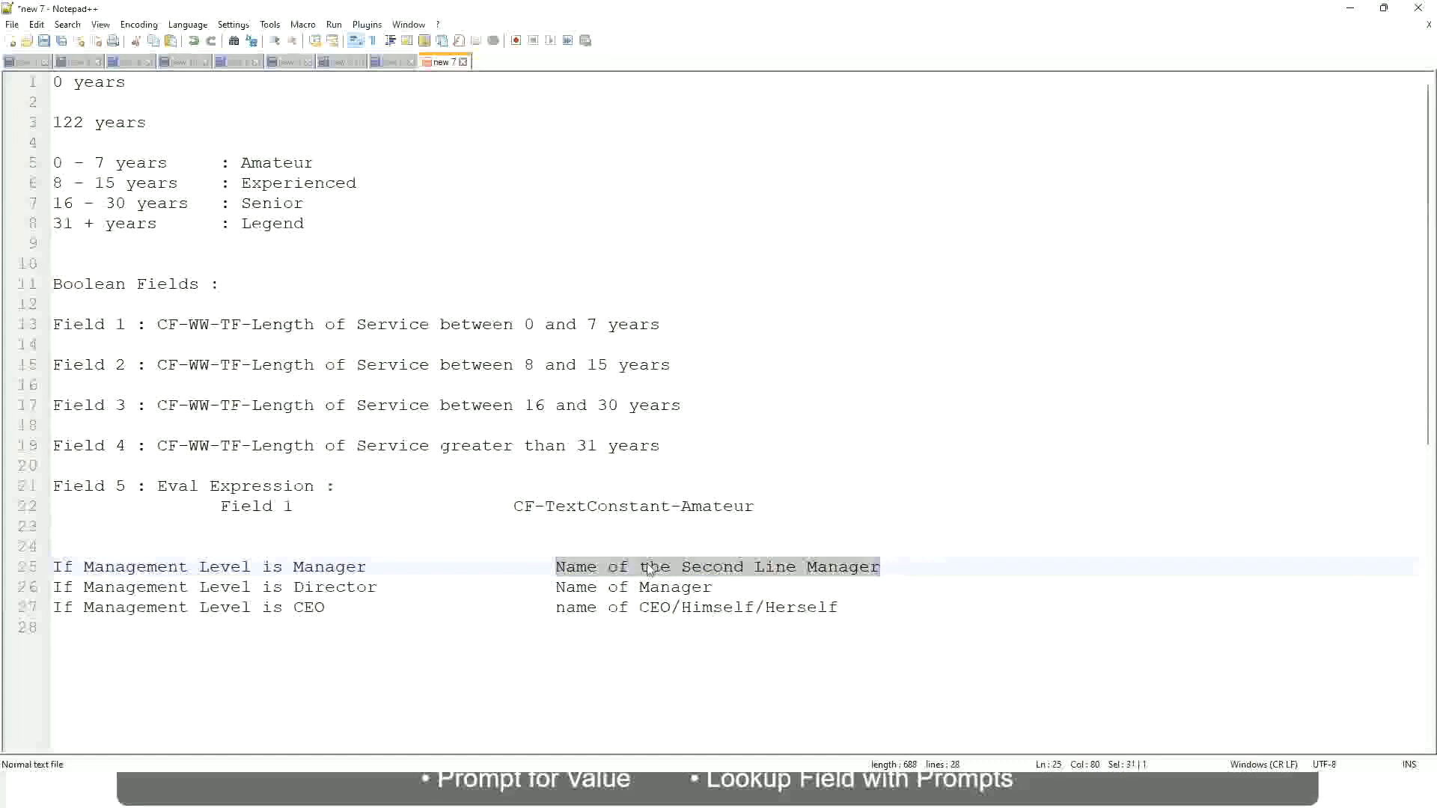
click(673, 575)
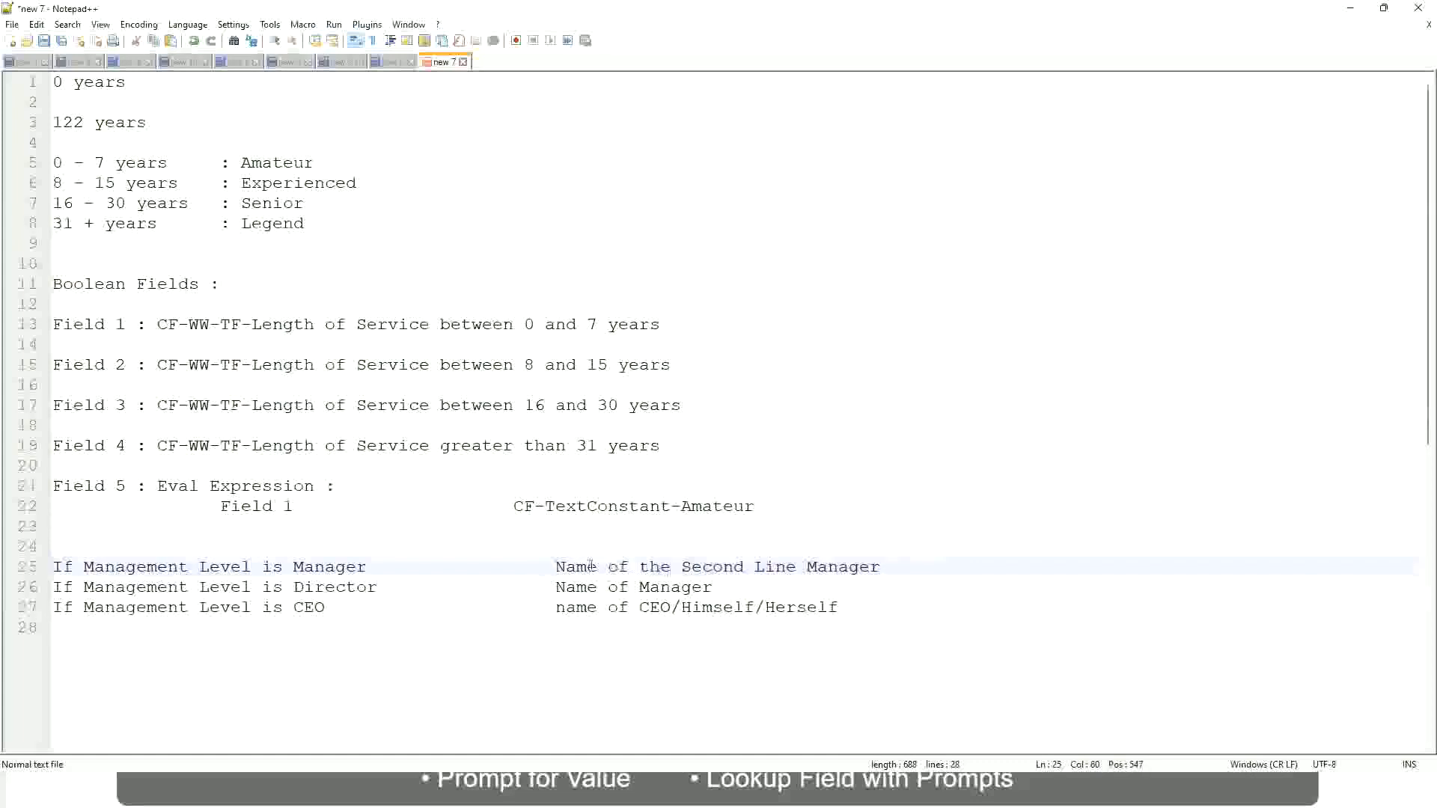
drag(555, 566, 884, 565)
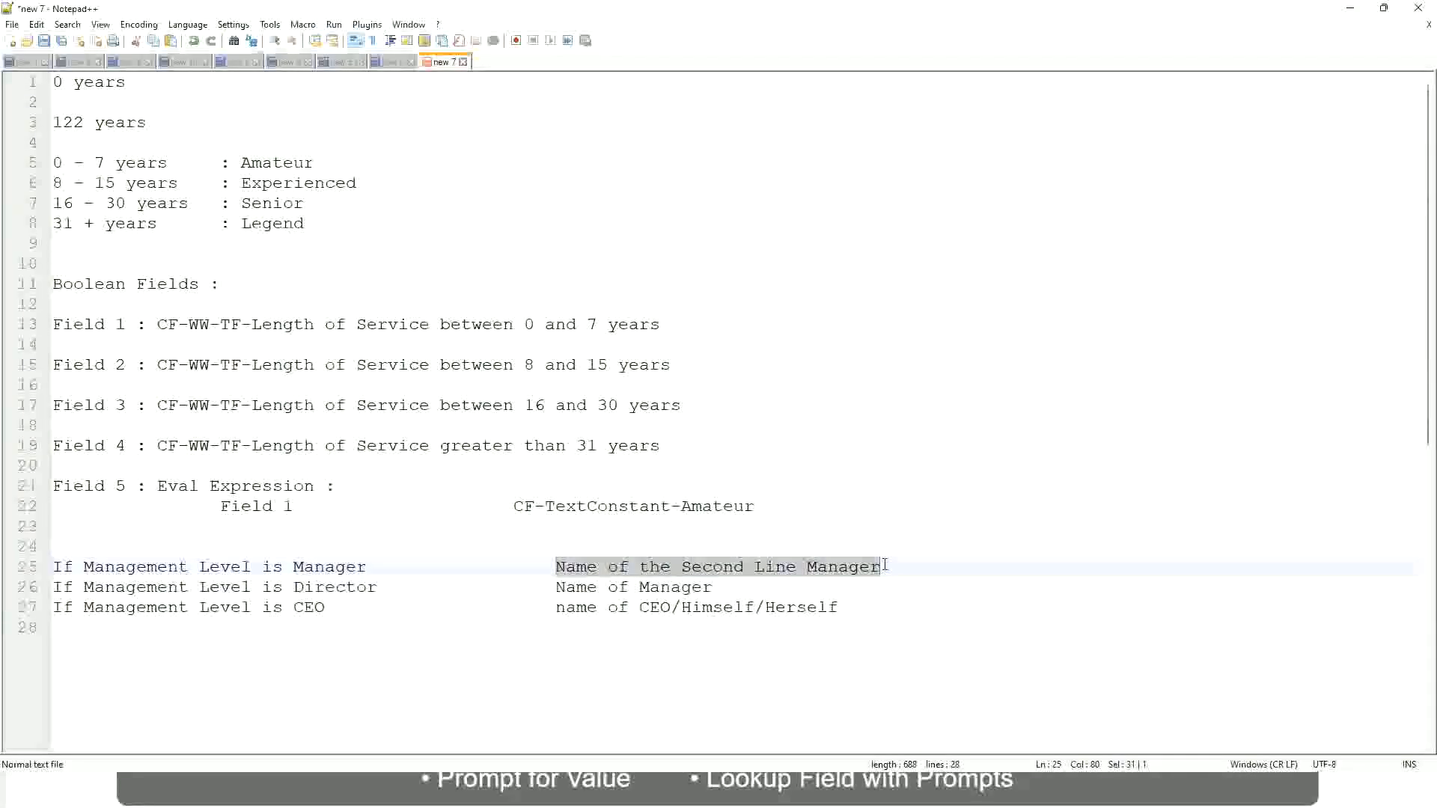
click(736, 569)
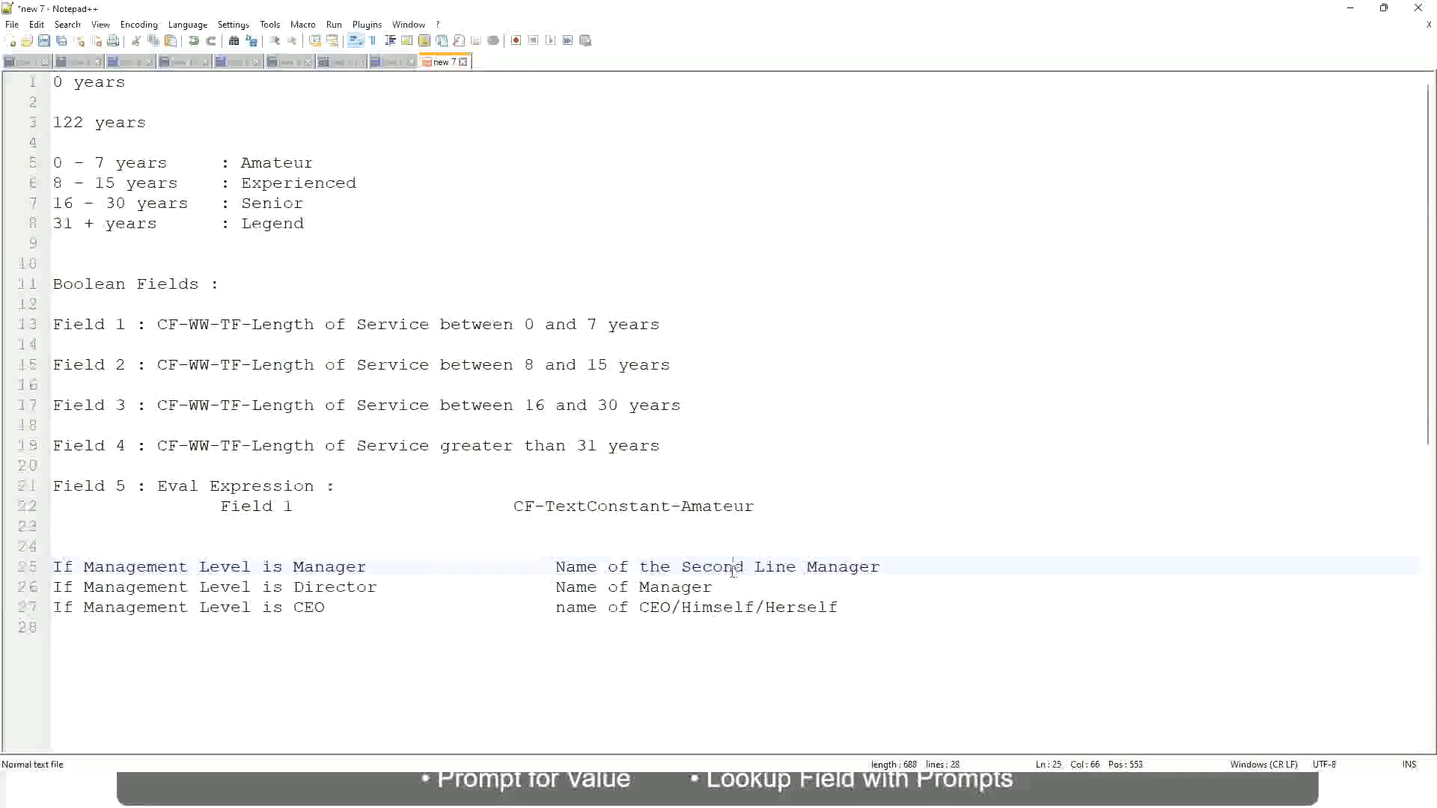
click(374, 566)
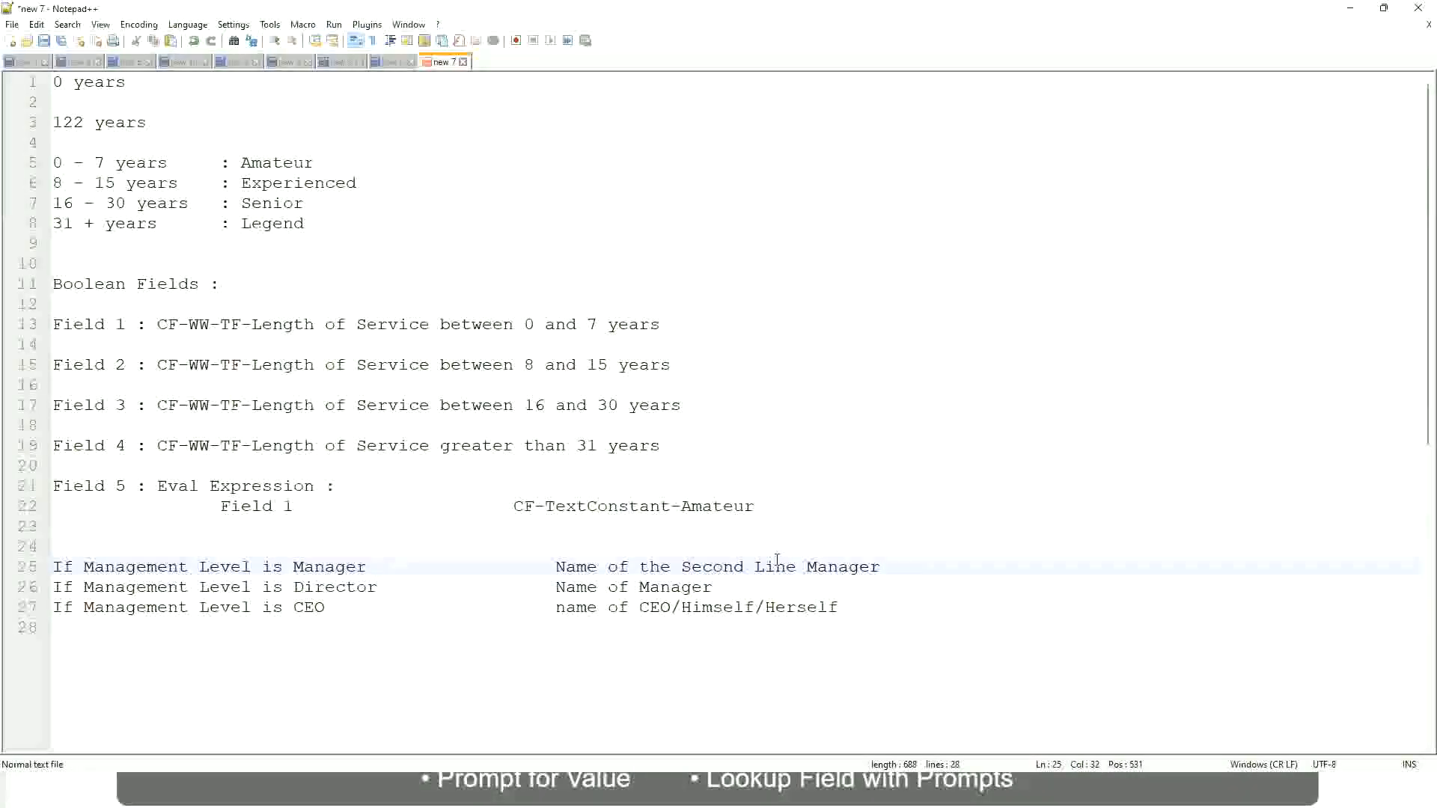
click(738, 566)
drag(786, 567, 798, 567)
click(903, 562)
click(848, 566)
Compare the experience band labels on lines 5 to 8 with the outcomes of the management level rules
double_click(274, 163)
double_click(276, 184)
double_click(274, 204)
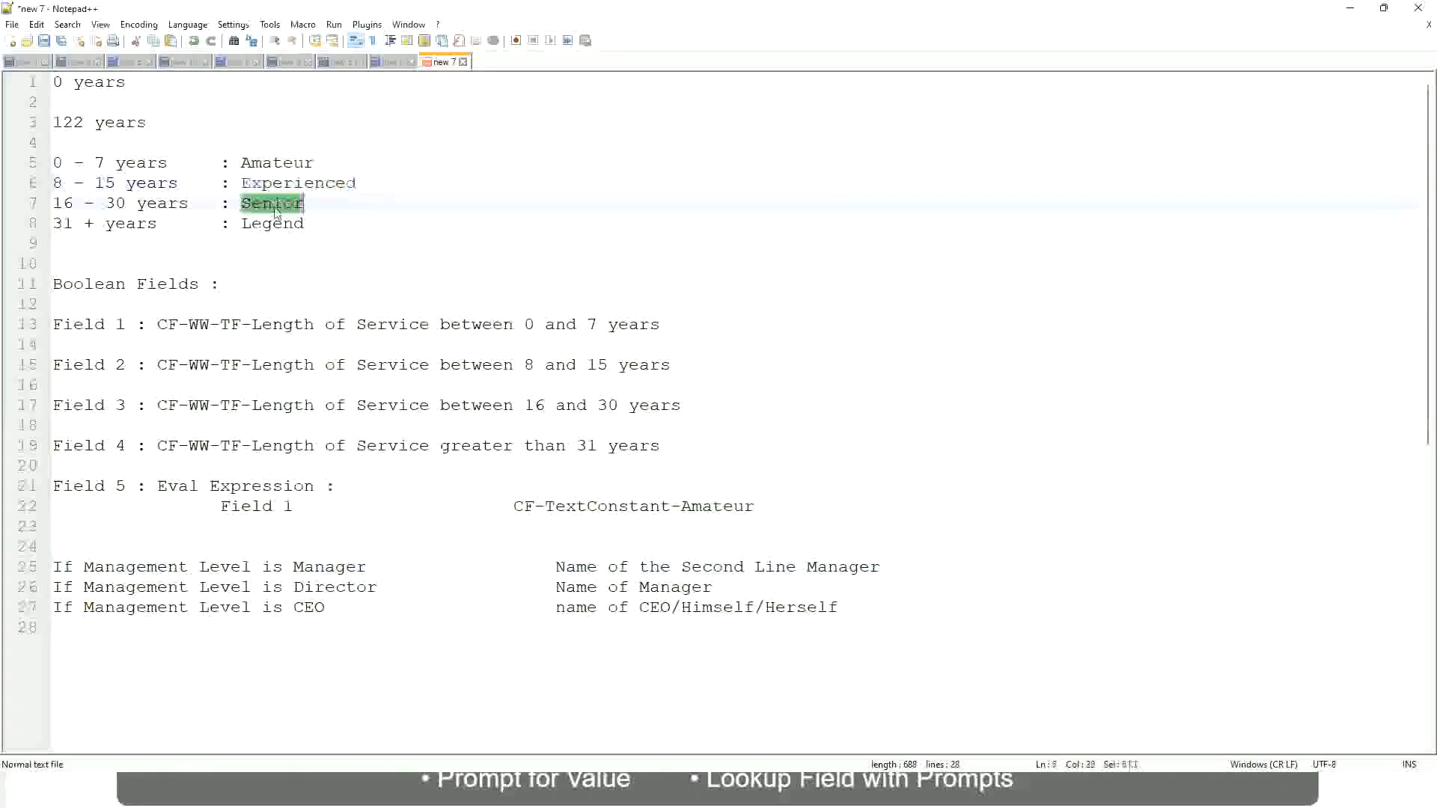
click(272, 222)
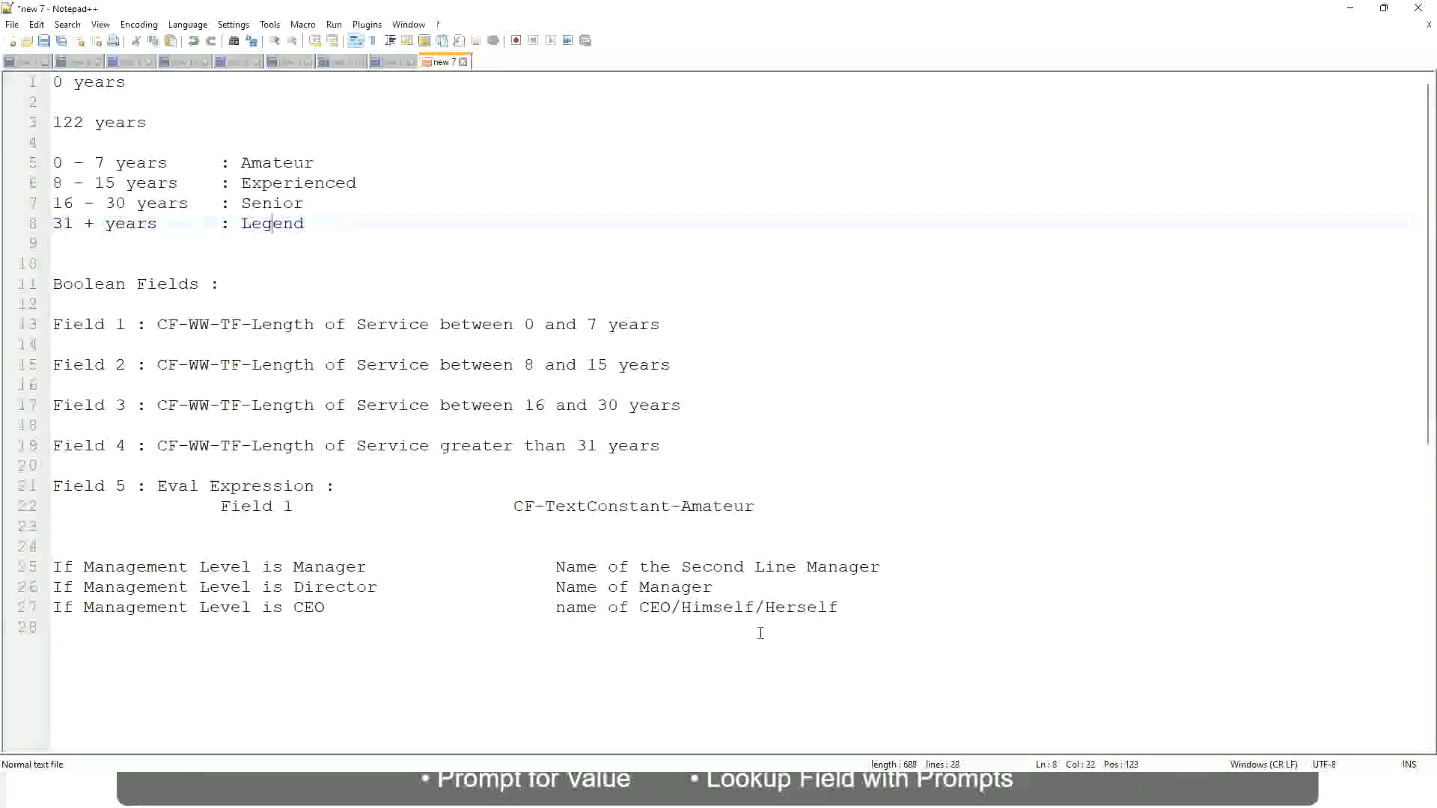
click(736, 608)
click(691, 570)
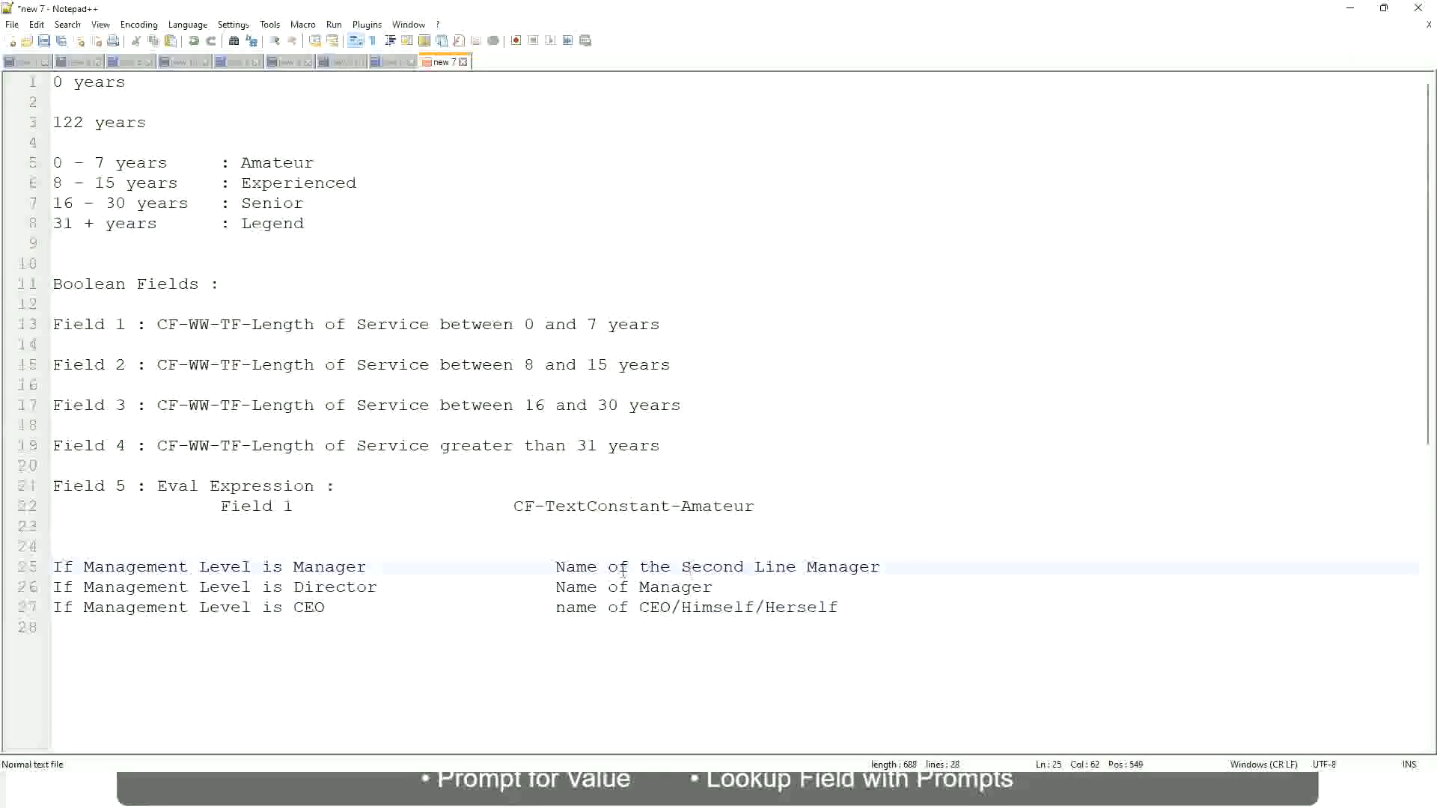
click(391, 596)
Switch to Workday and close the save confirmation of the Lookup Range Band calculated field for experience bands
key(alt+Tab)
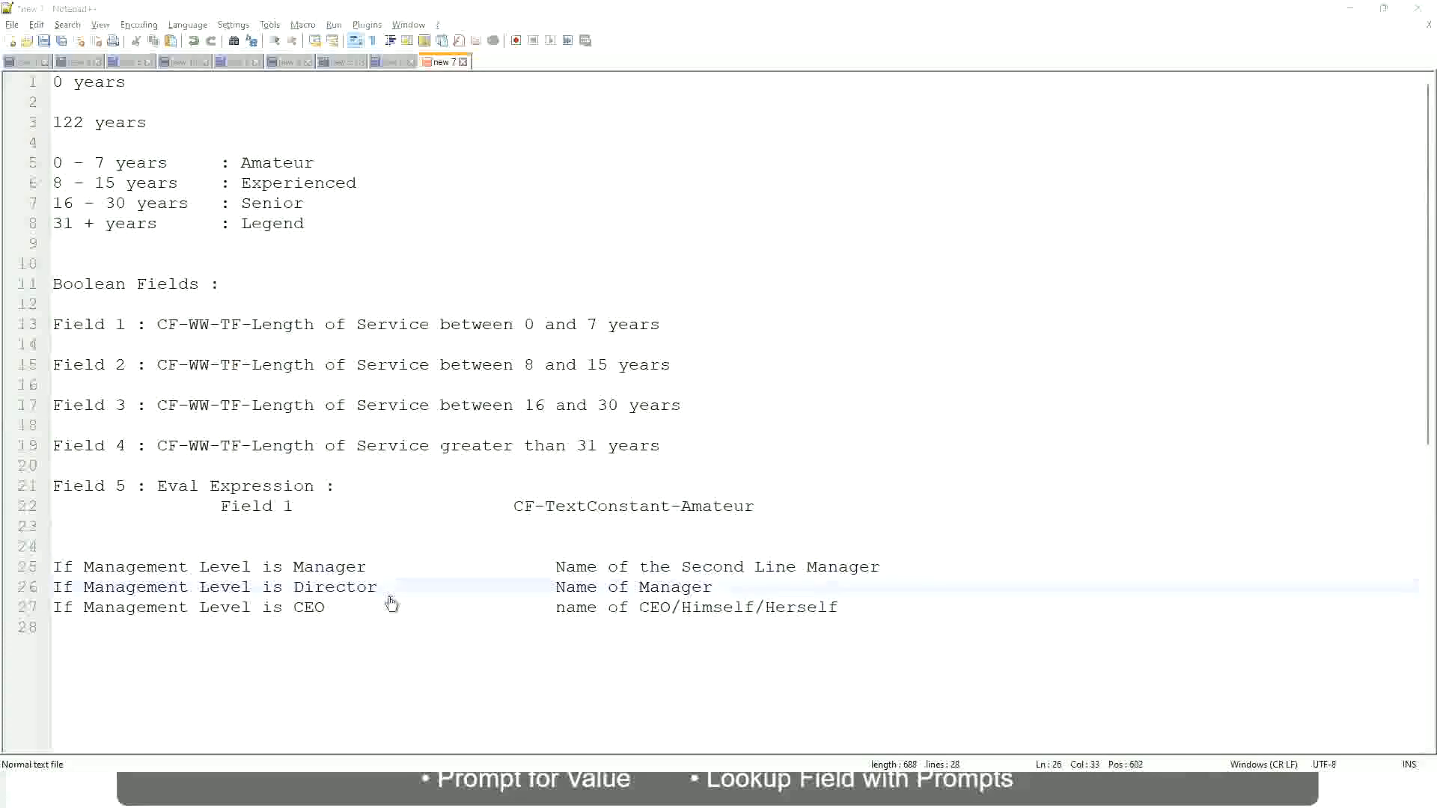
scroll(528, 262, down, 4)
scroll(558, 287, up, 4)
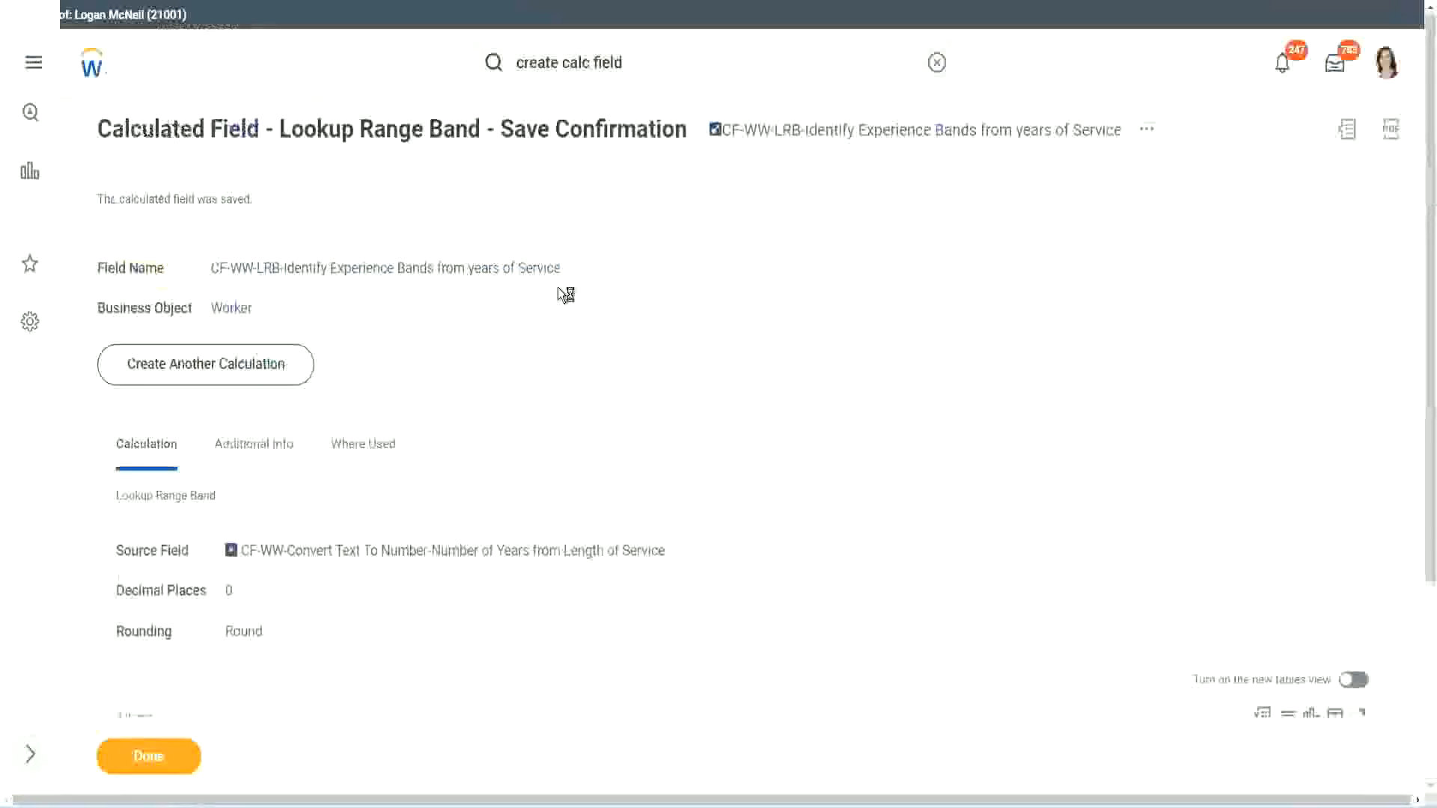
right_click(844, 143)
click(877, 221)
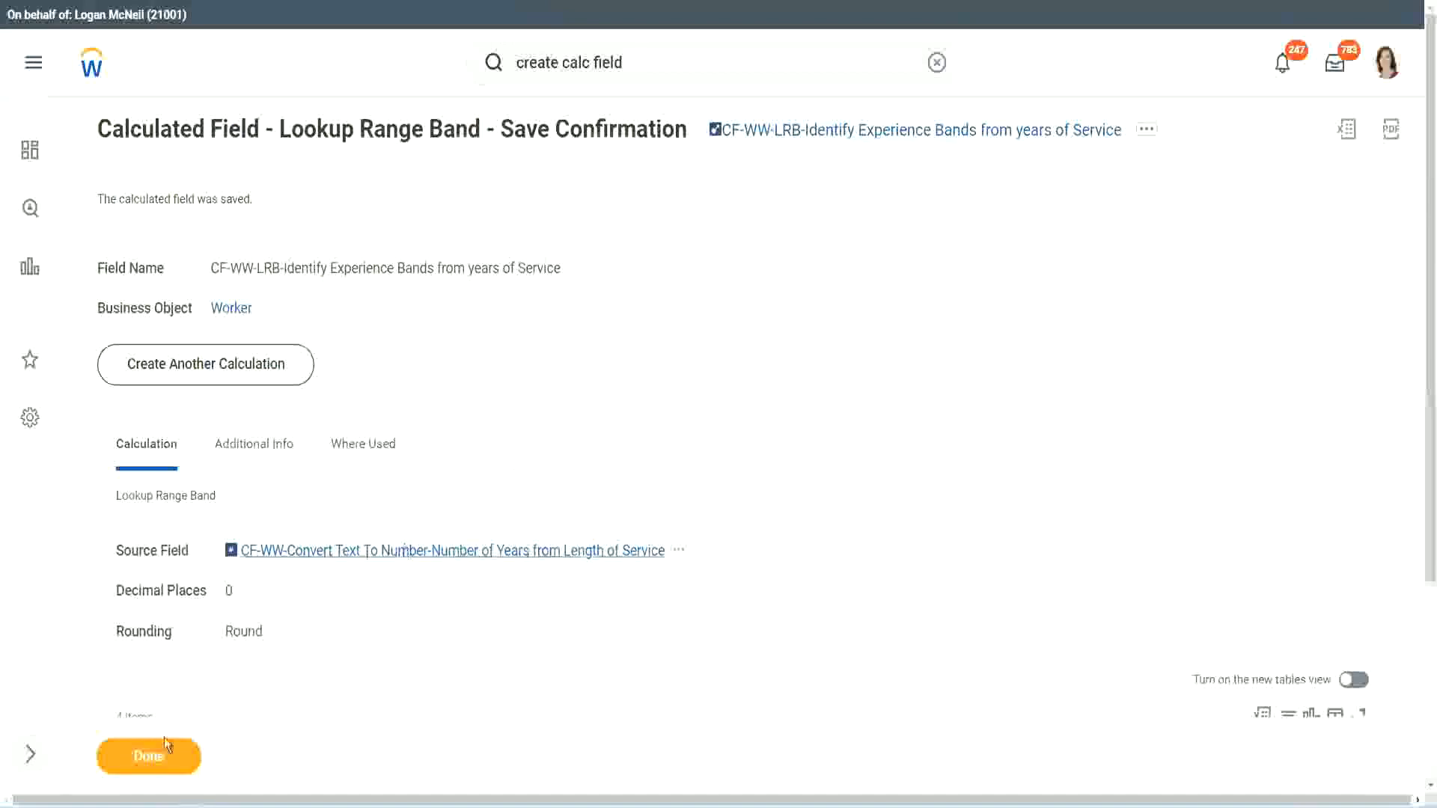
click(136, 767)
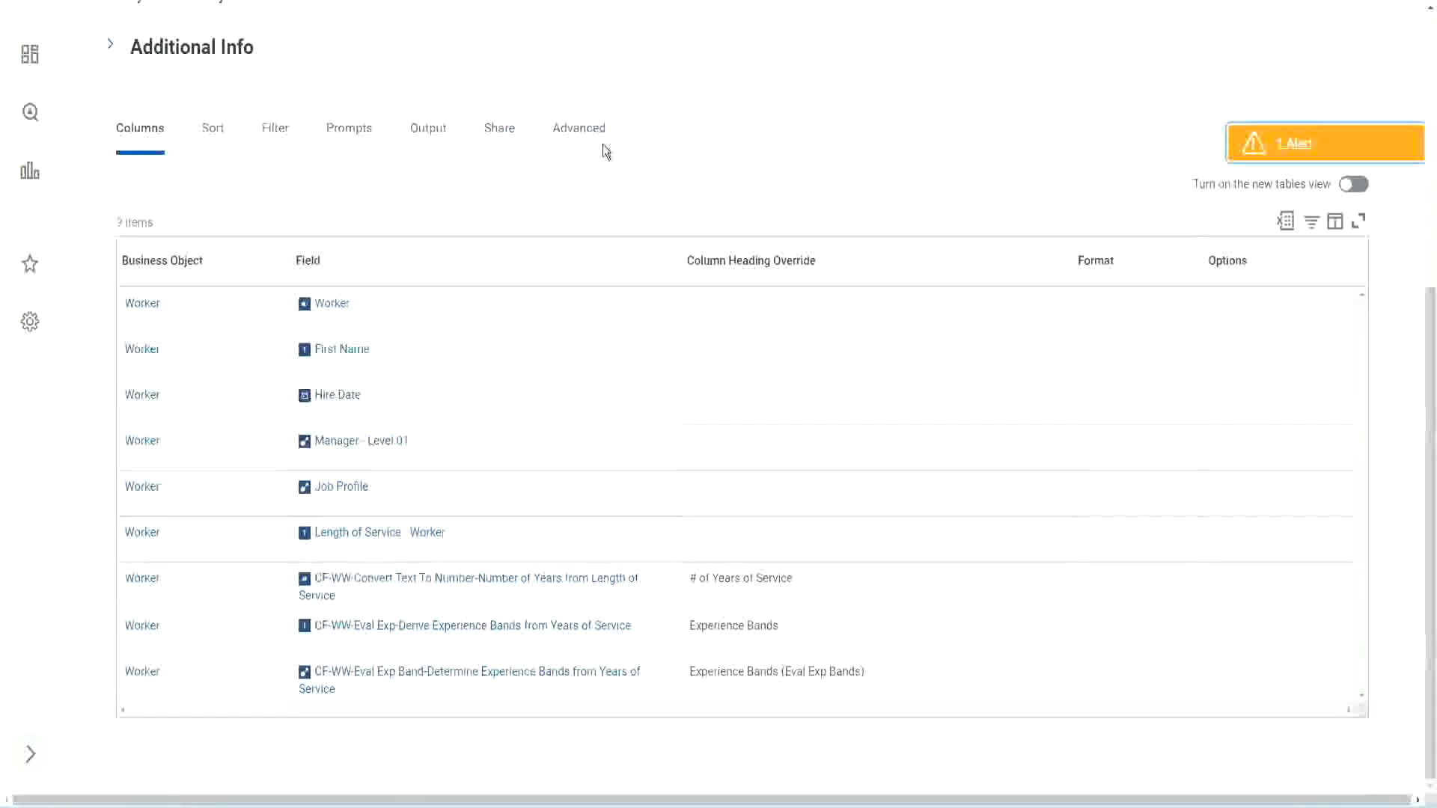
Open the WW Employee Details custom report for editing
scroll(622, 187, up, 6)
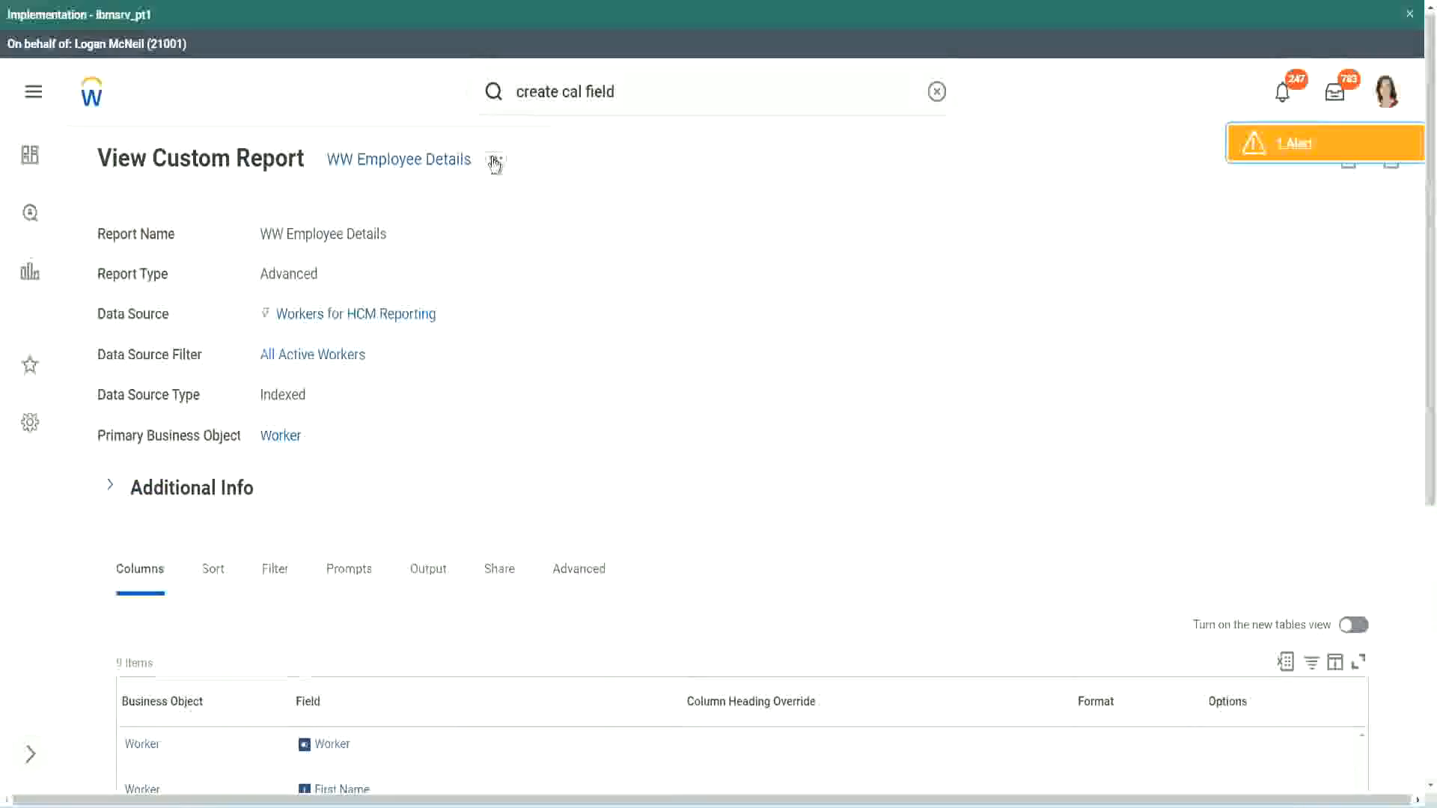
click(495, 162)
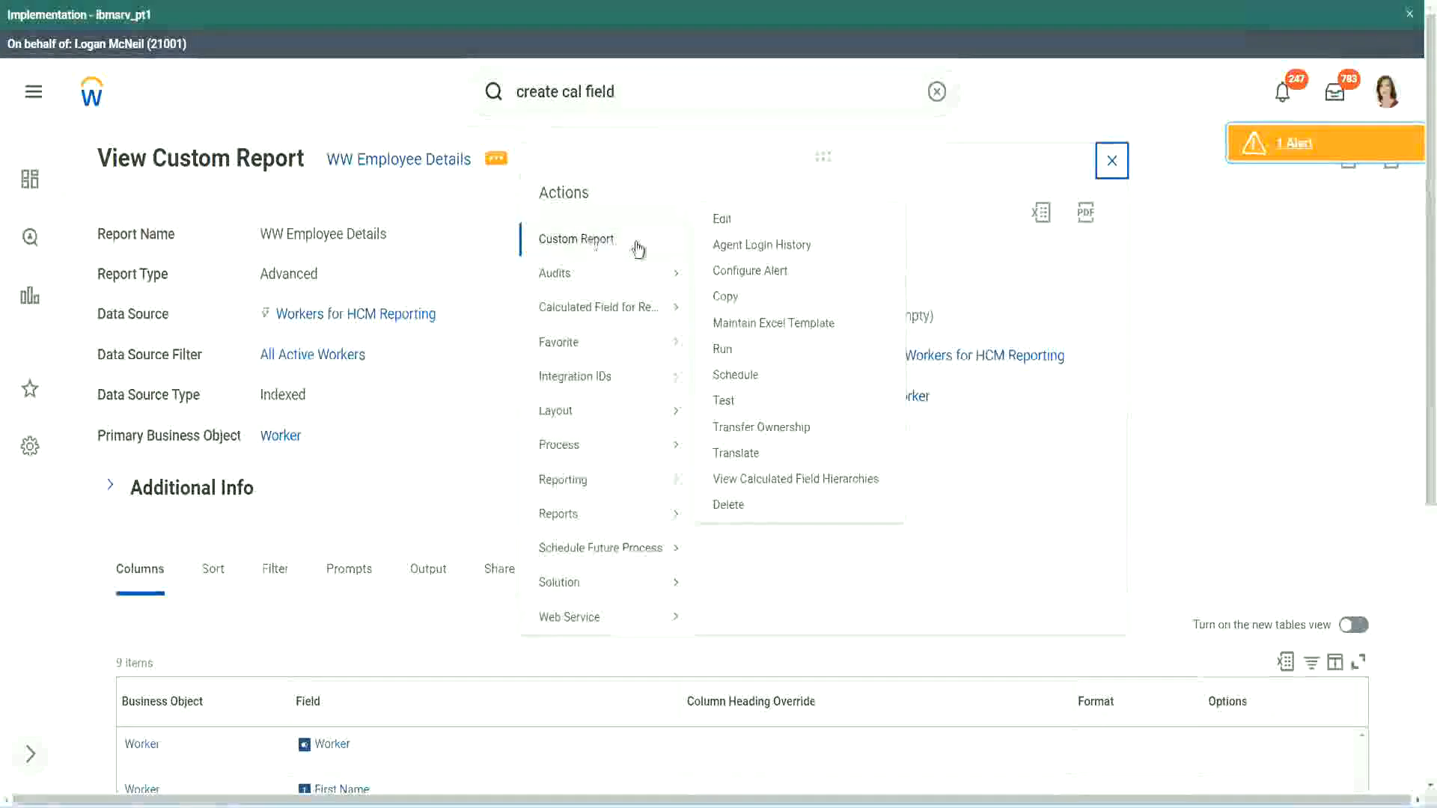
click(725, 219)
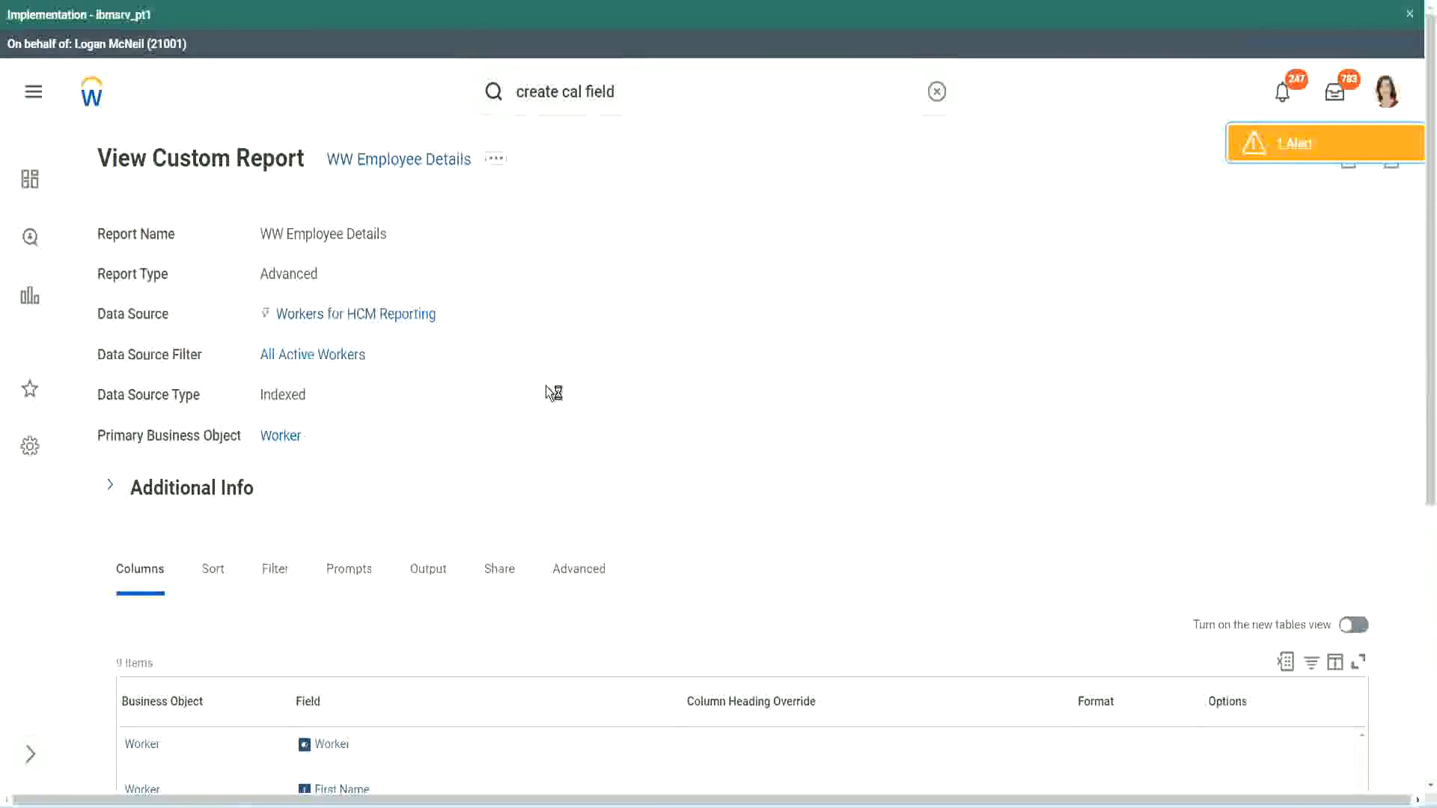
scroll(551, 394, down, 5)
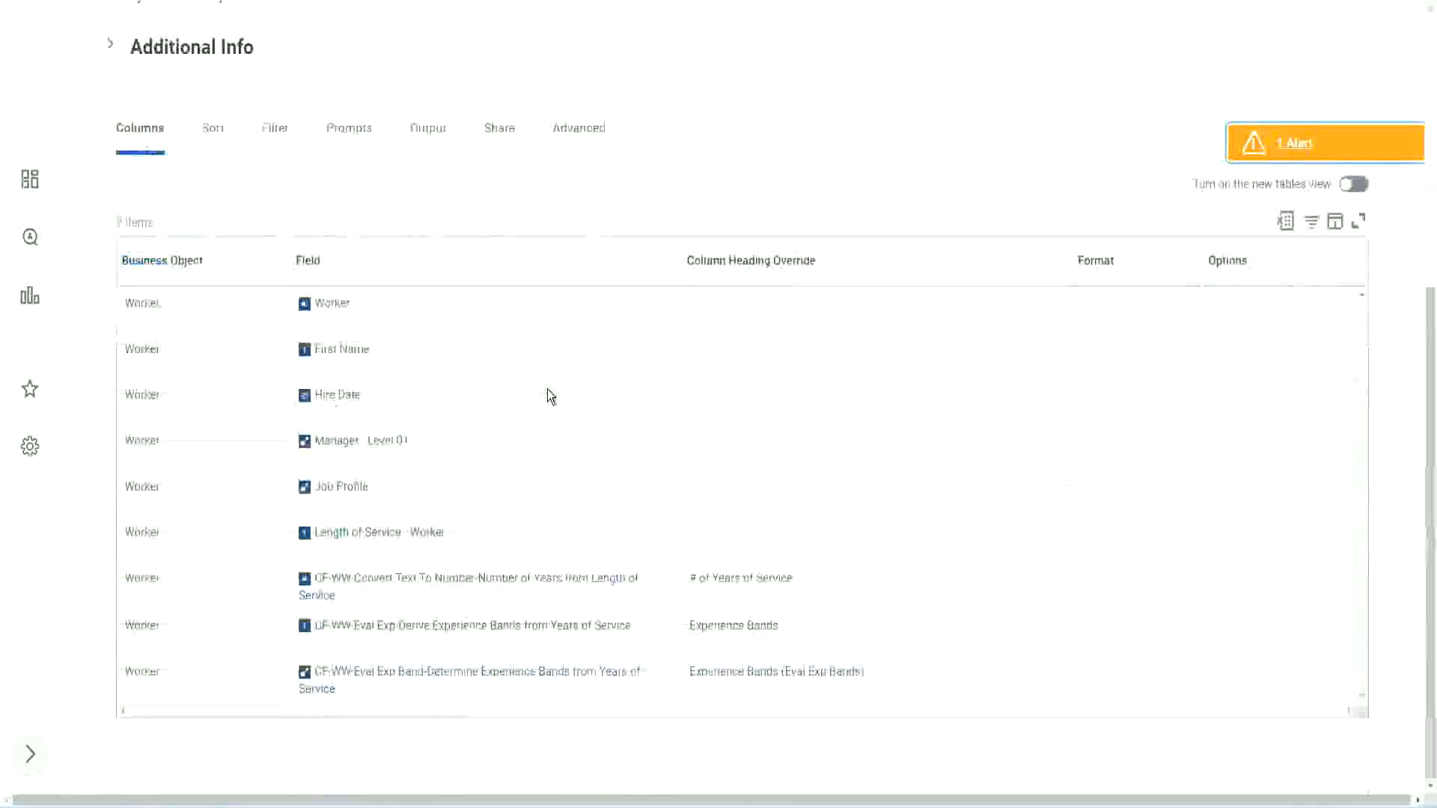
Add a Worker column after the last one, using the field CF-WW-LRB-Identify Experience Bands from years of Service
scroll(539, 417, down, 8)
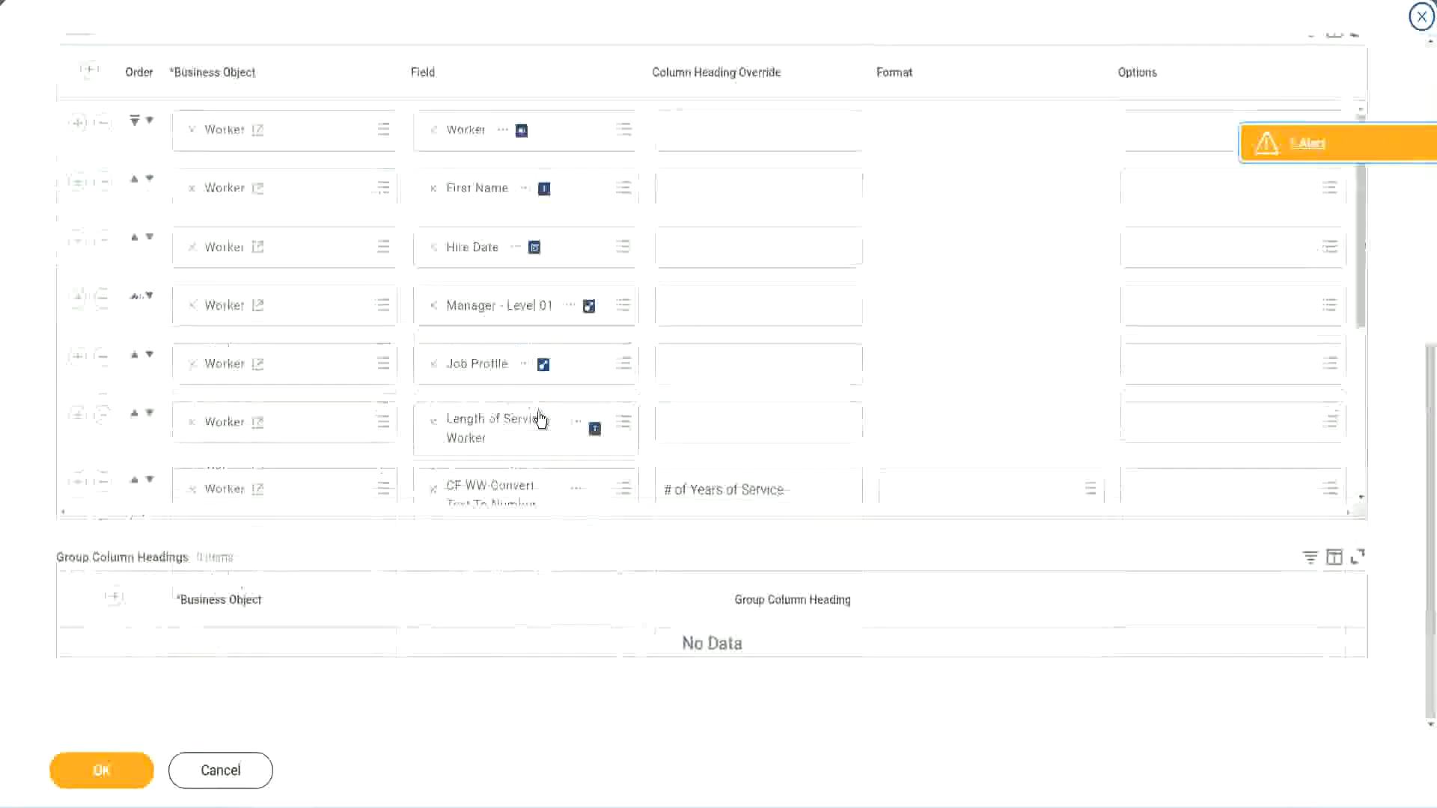
scroll(183, 500, down, 4)
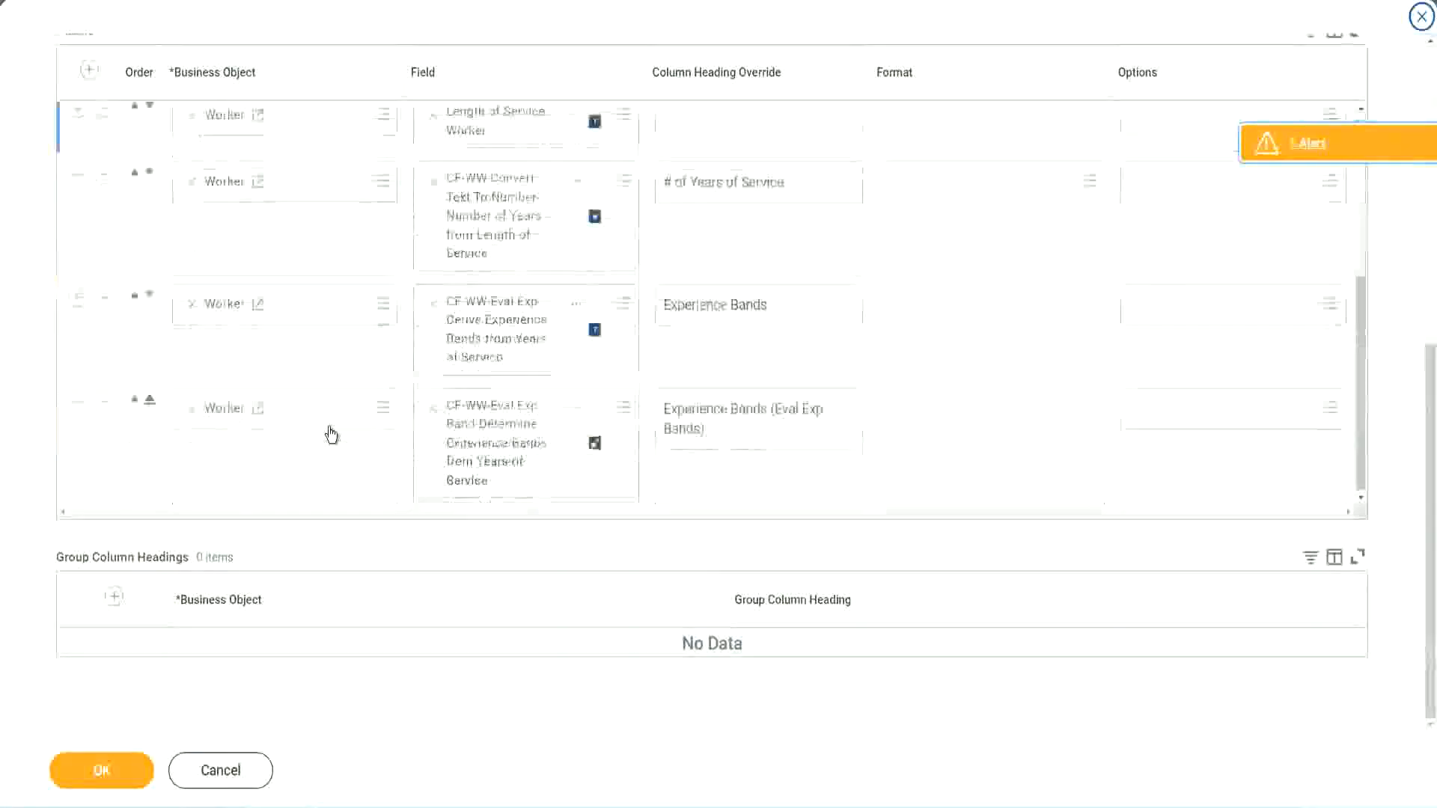
click(77, 404)
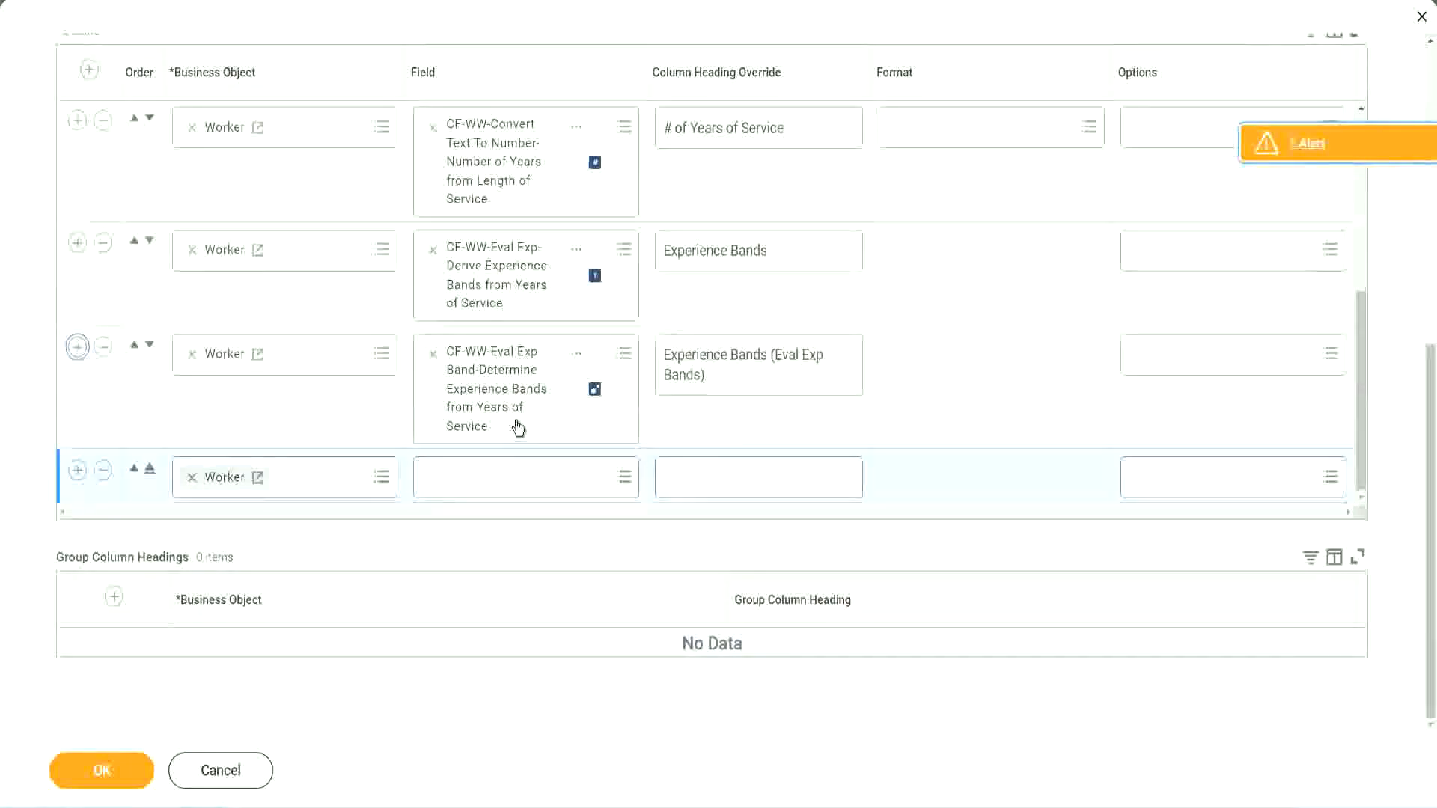
click(487, 479)
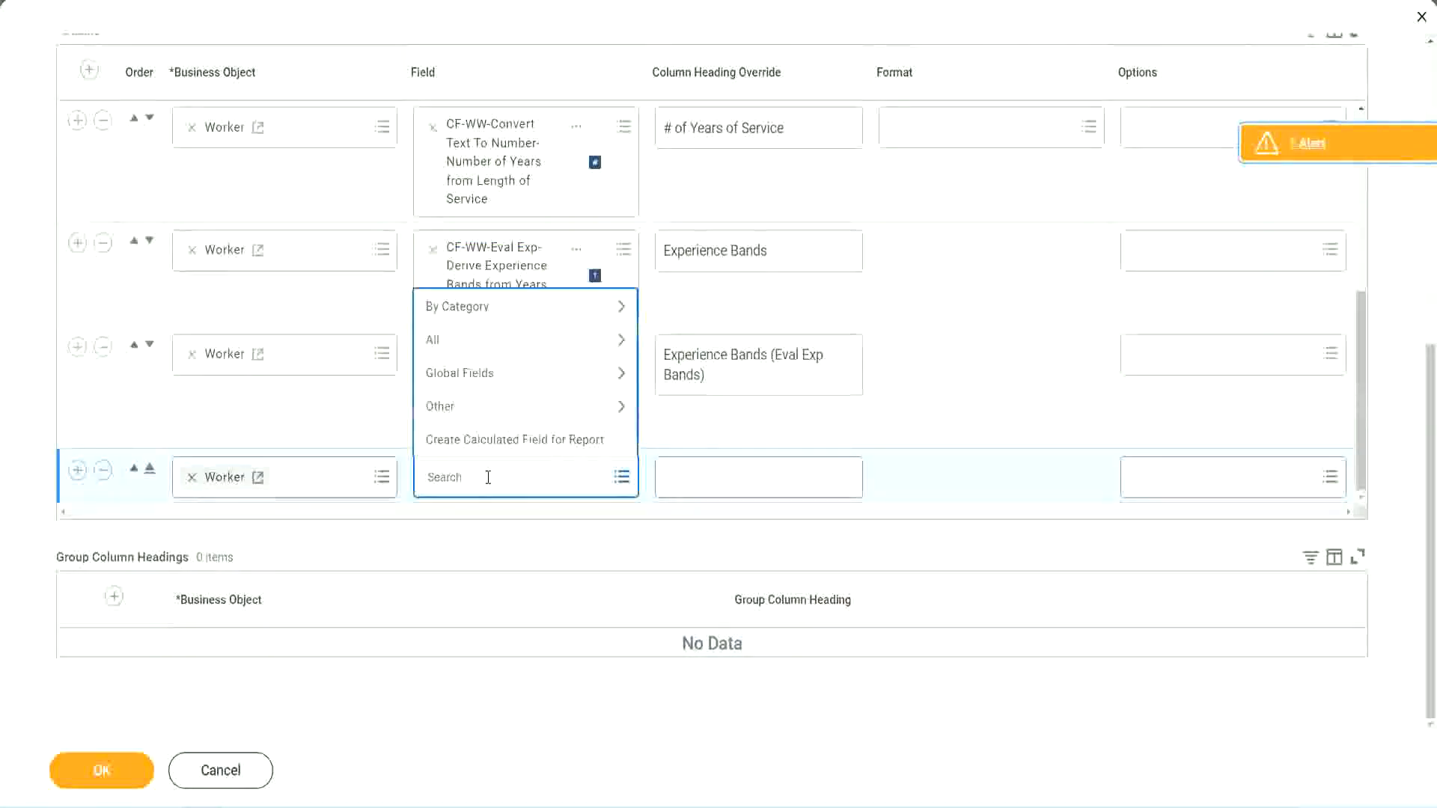
key(ctrl+v)
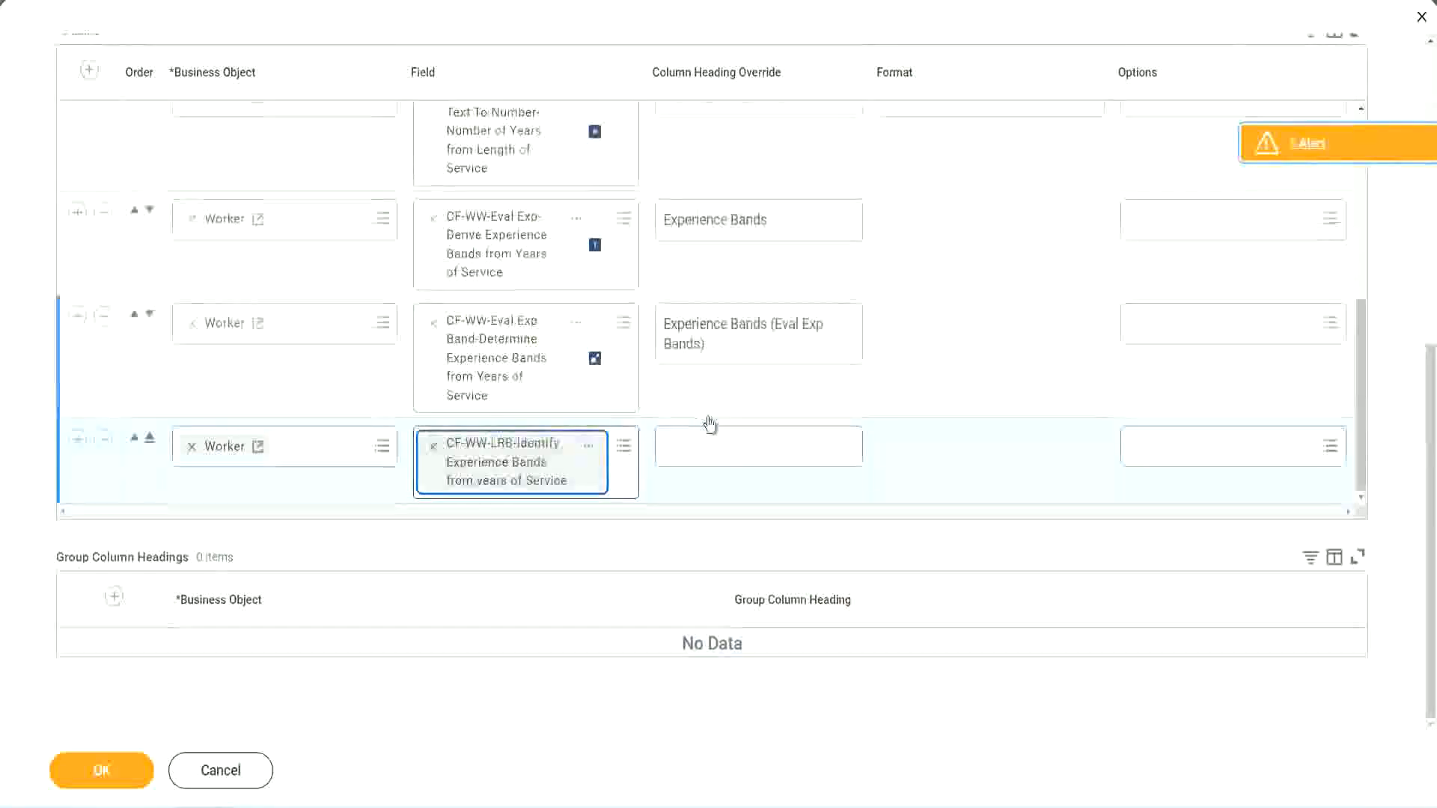
Override the new lookup range band column's heading with "Experience Bands (LRB)"
click(717, 438)
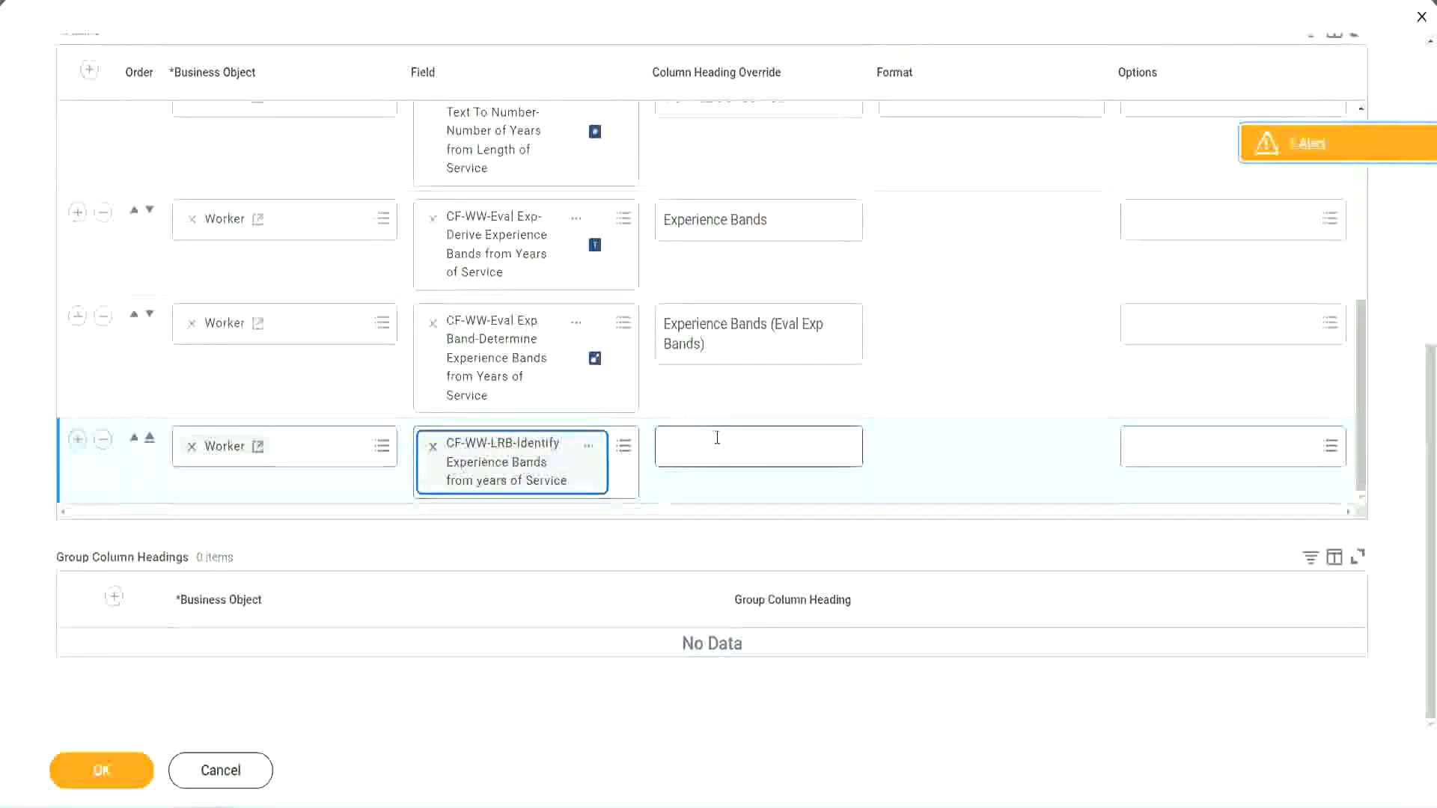
text(Ex)
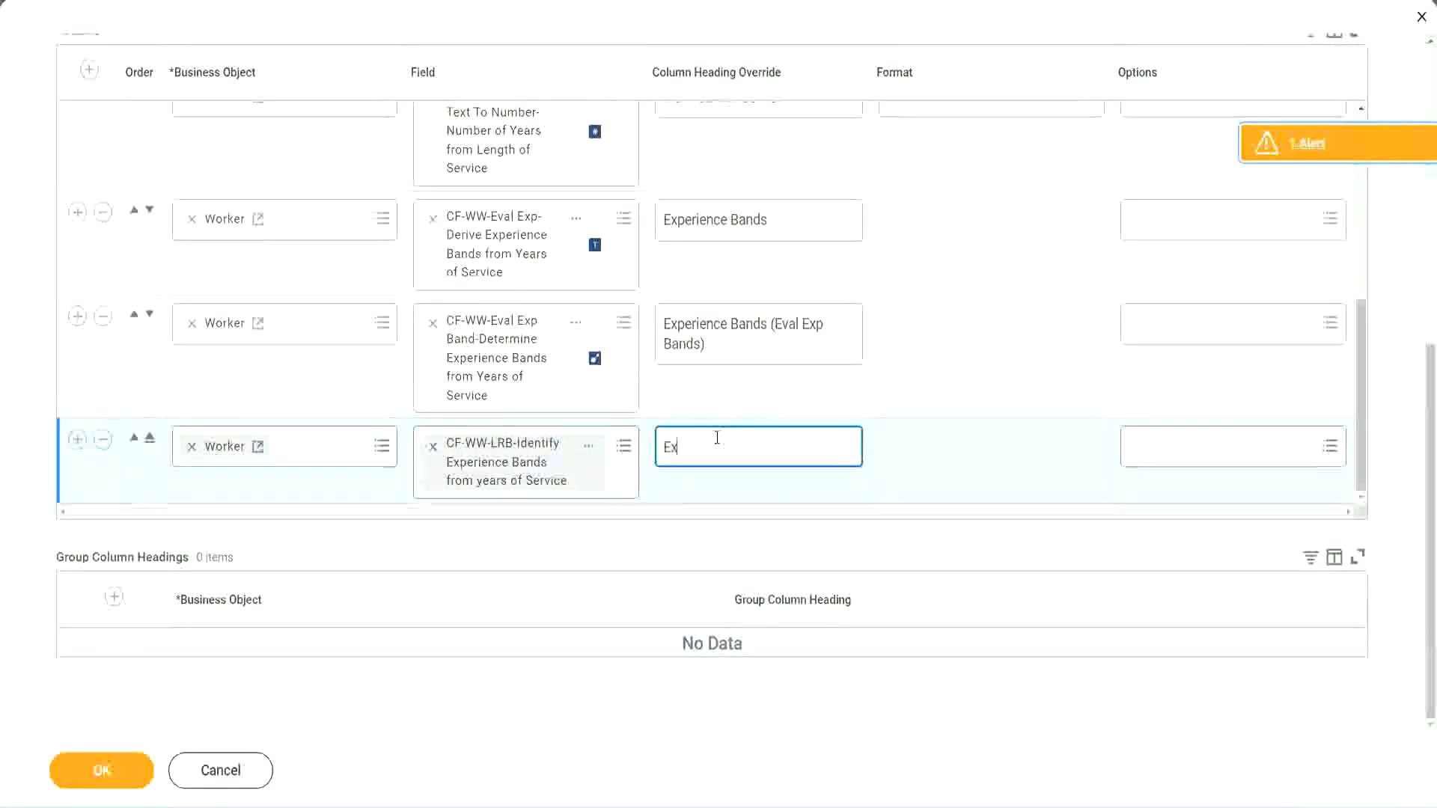
text(perienc)
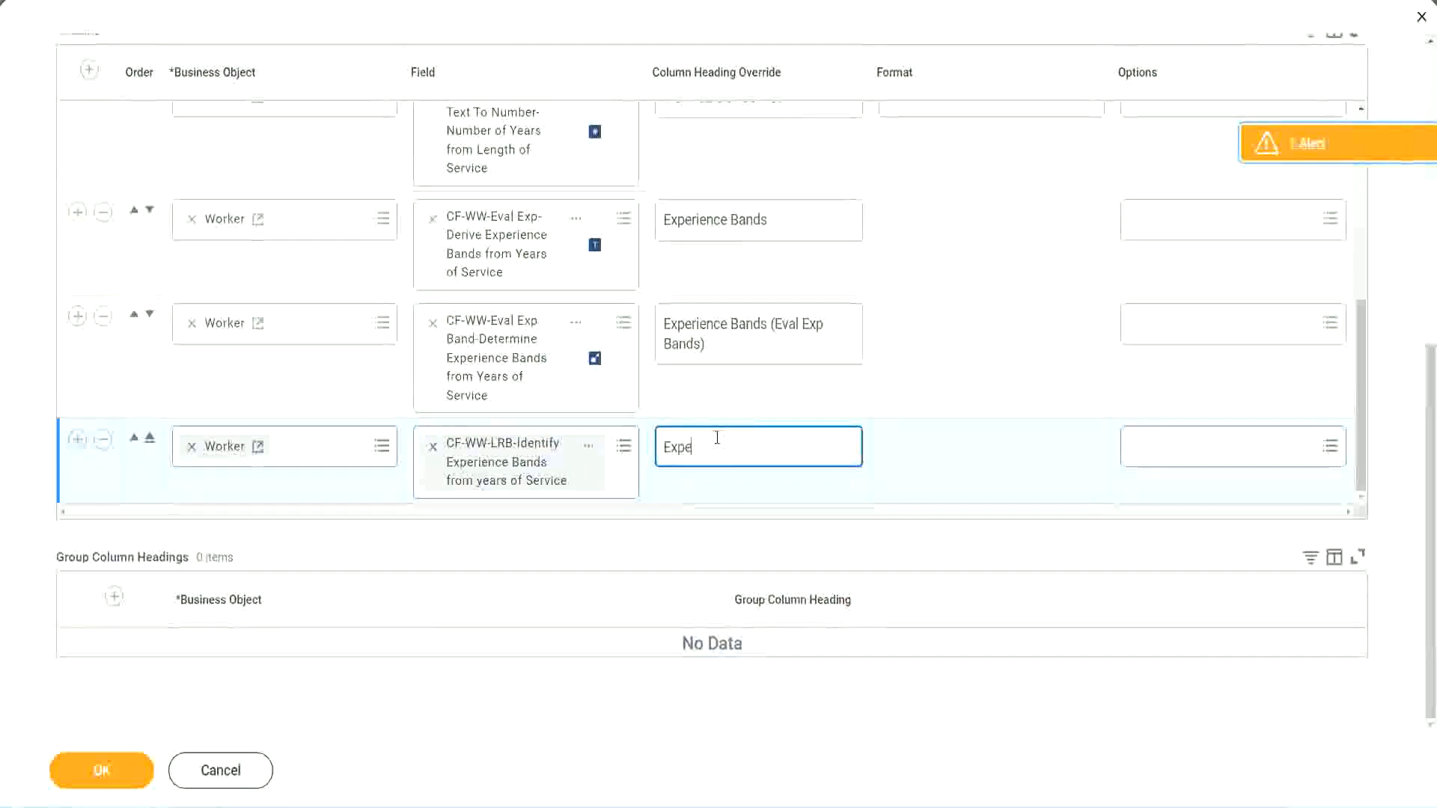
key(BackSpace)
key(BackSpace)
key(BackSpace)
key(BackSpace)
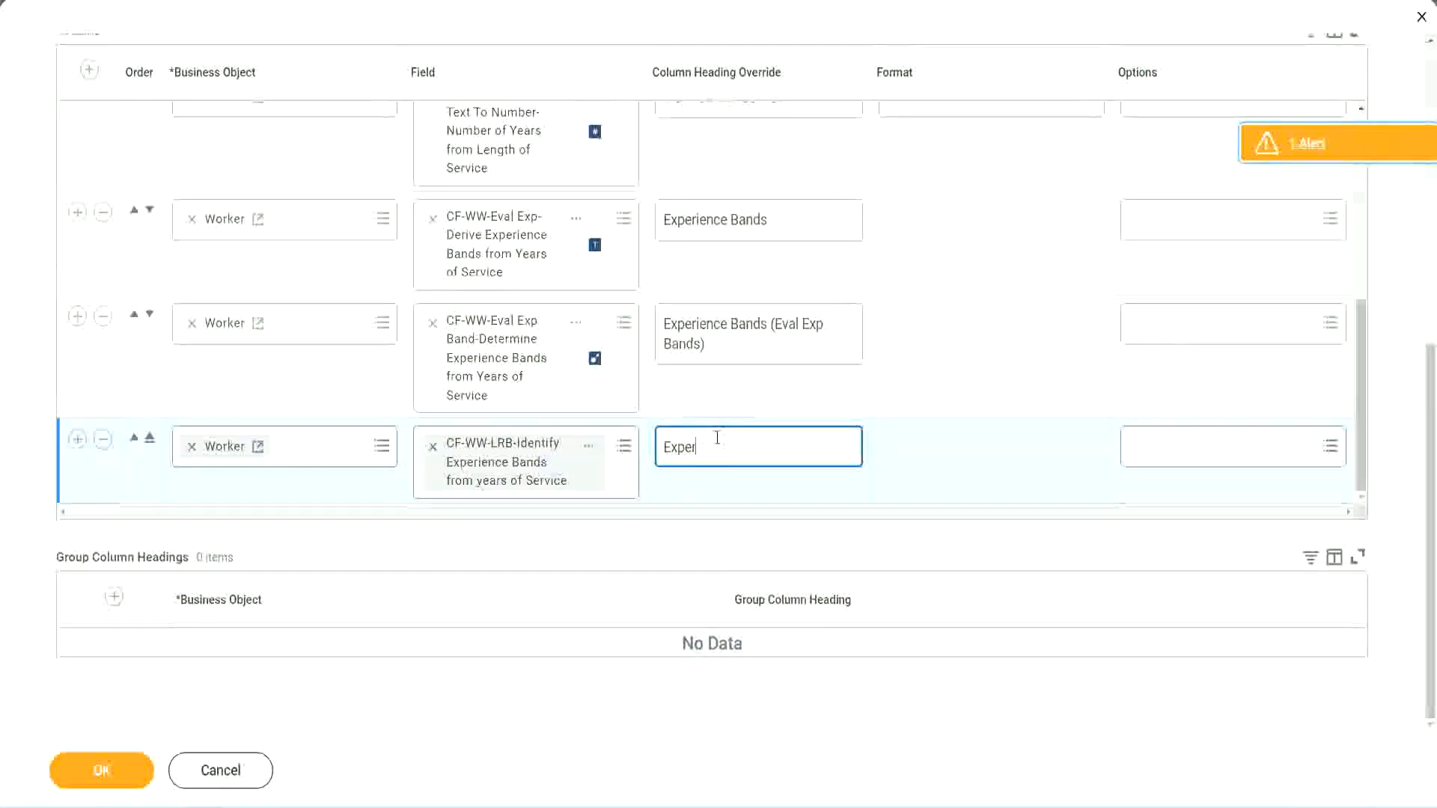
text(ience Bands (LRB)
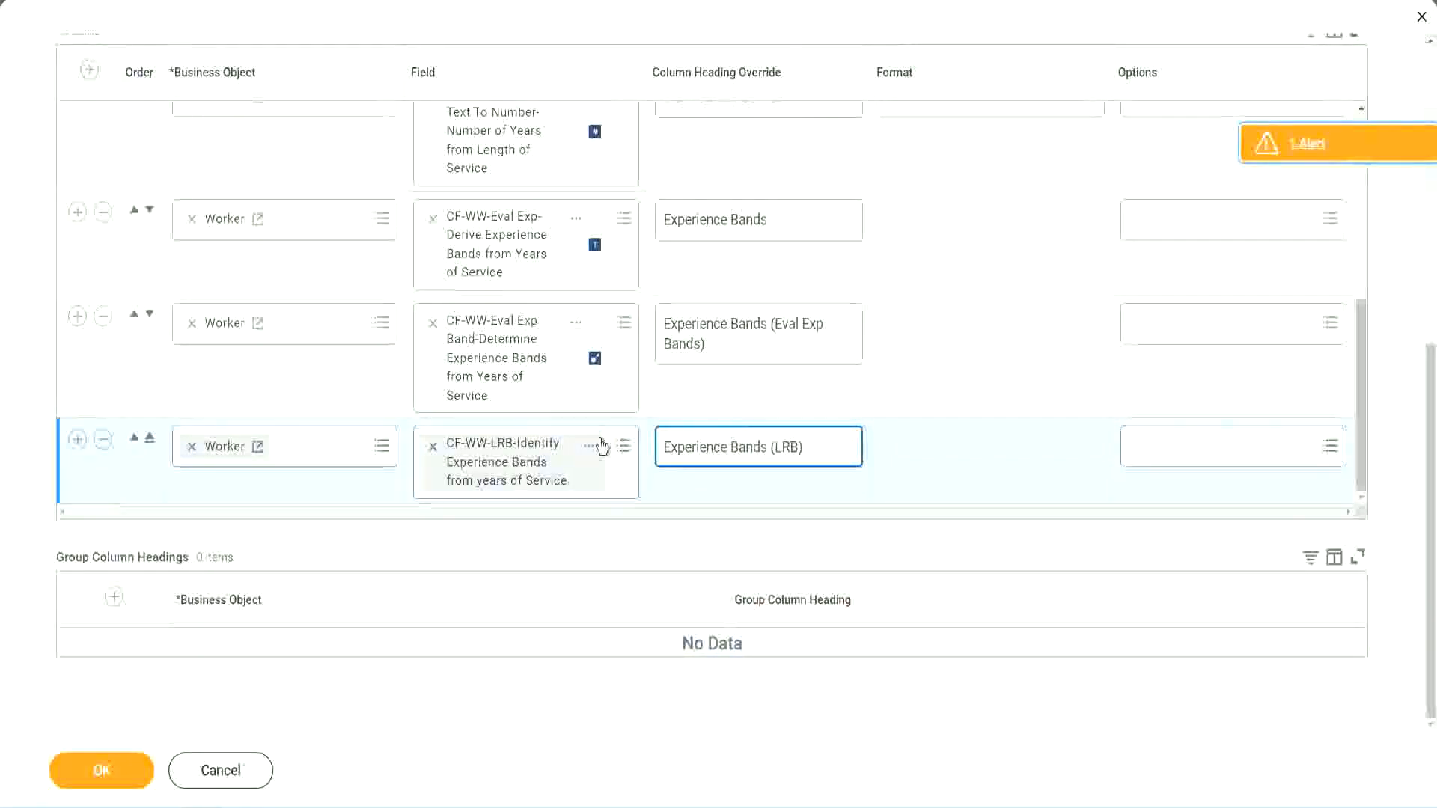
Save the report changes and run WW Employee Details with the worker type prompts left blank
click(127, 784)
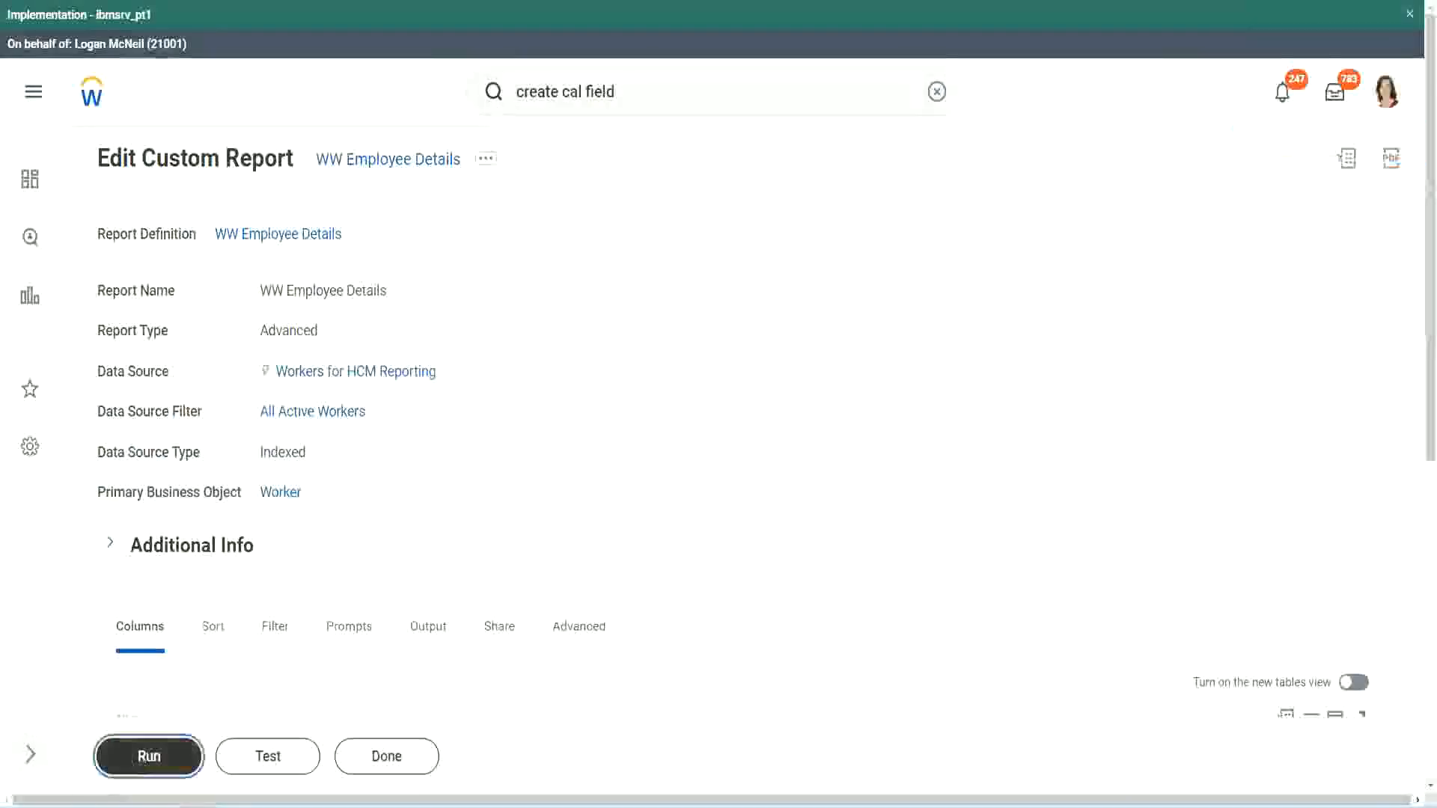
click(149, 757)
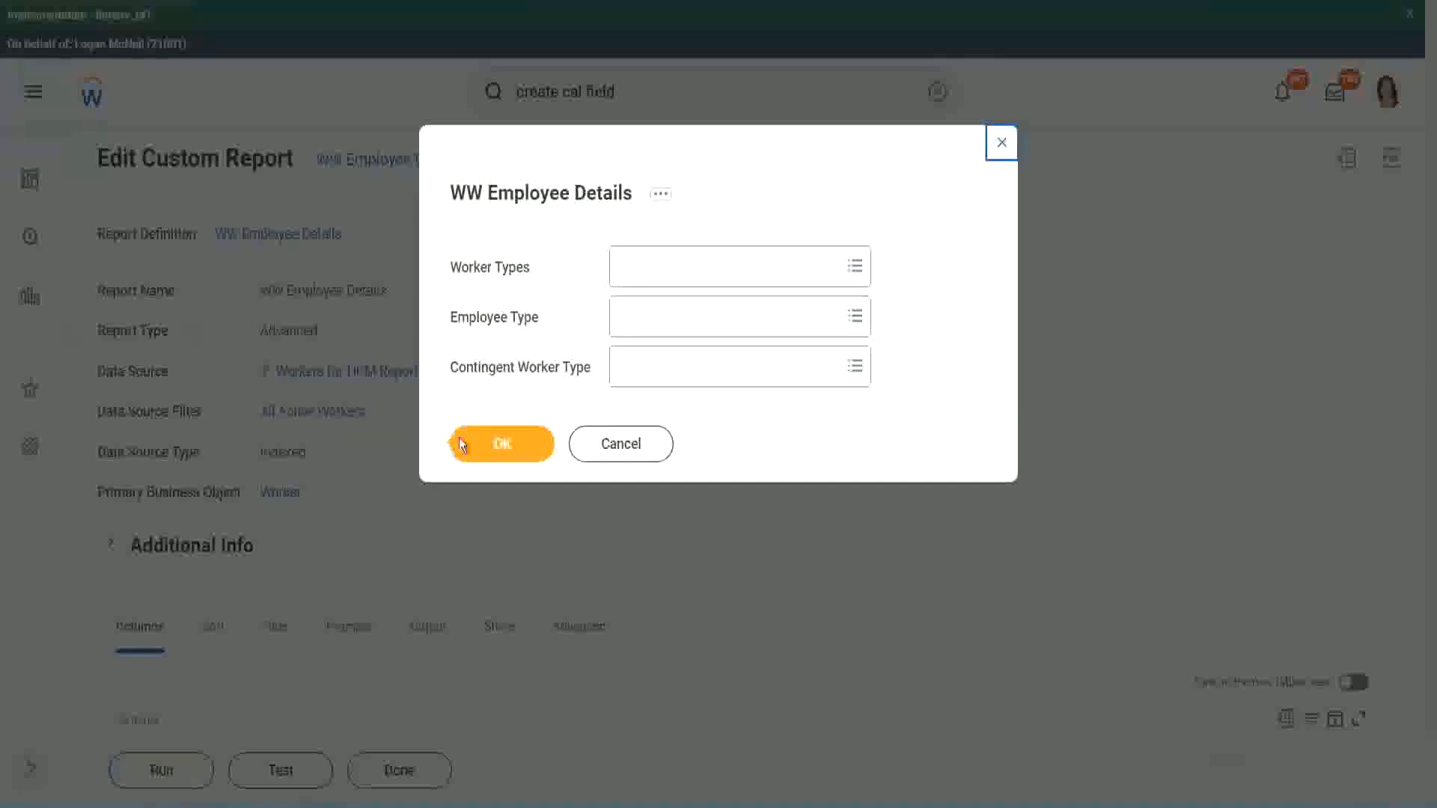
click(510, 447)
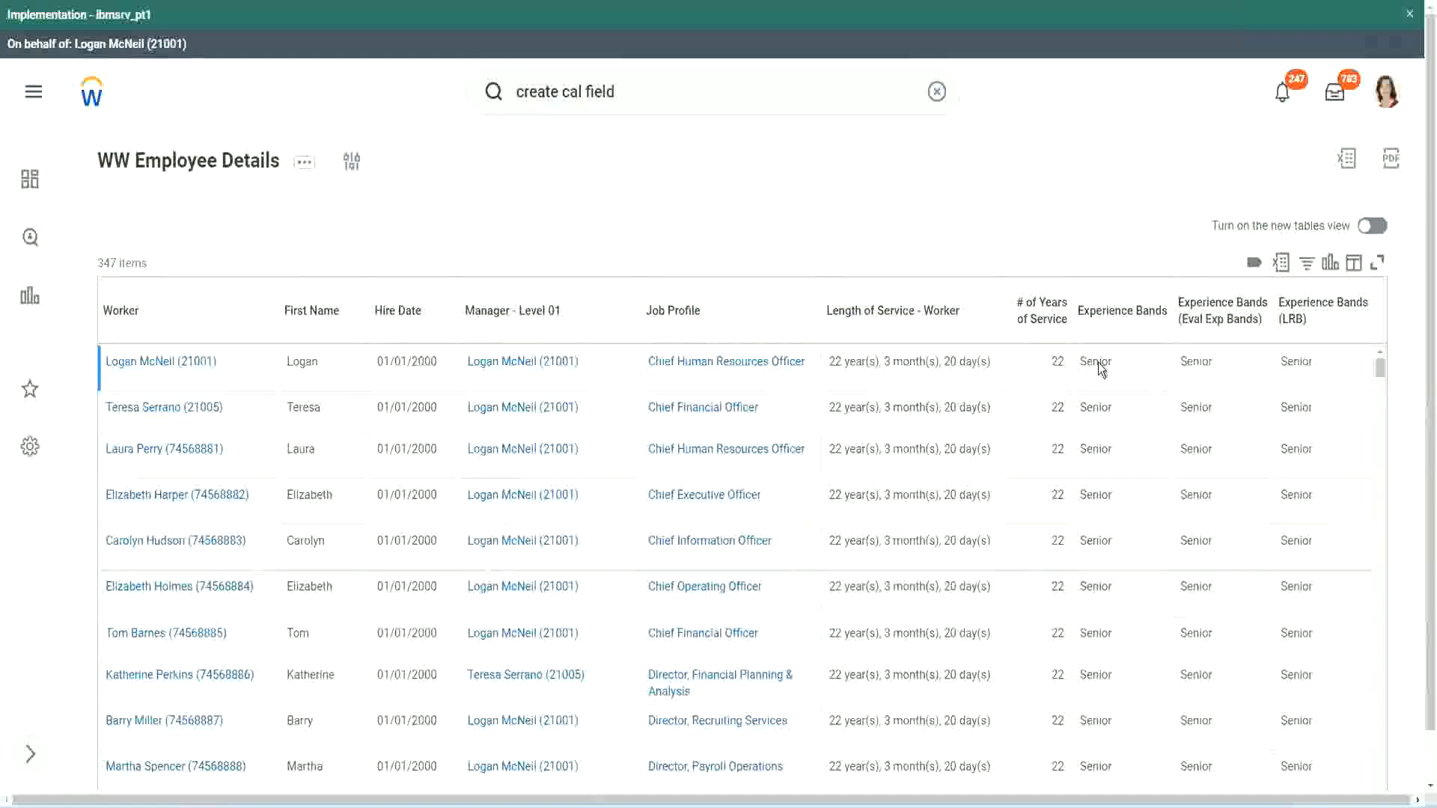
Compare the Experience Bands, Experience Bands (Eval Exp Bands) and Experience Bands (LRB) columns across the workers in the report output
double_click(1100, 362)
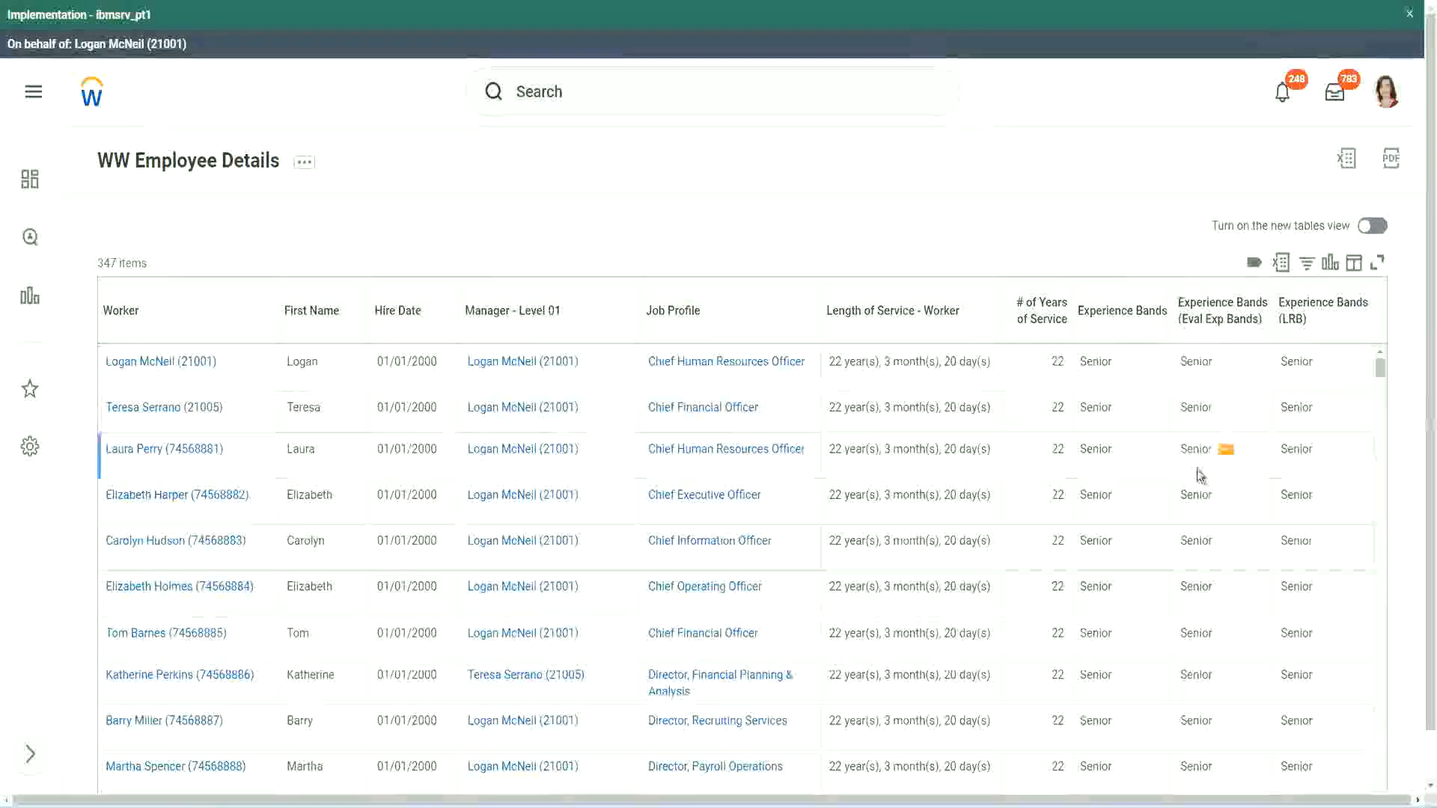
scroll(1196, 470, down, 5)
scroll(1190, 494, down, 5)
scroll(1190, 512, down, 3)
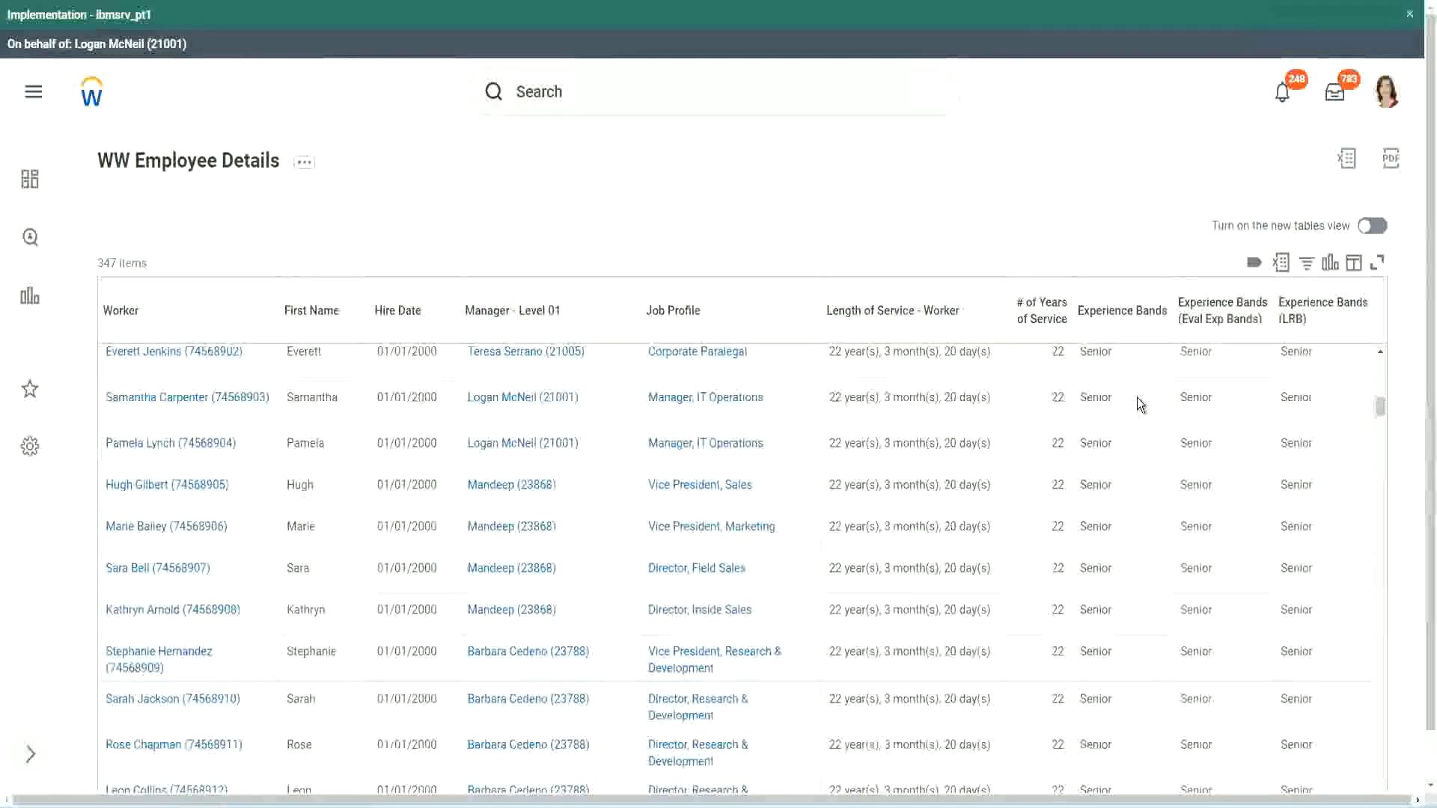
scroll(1125, 607, down, 3)
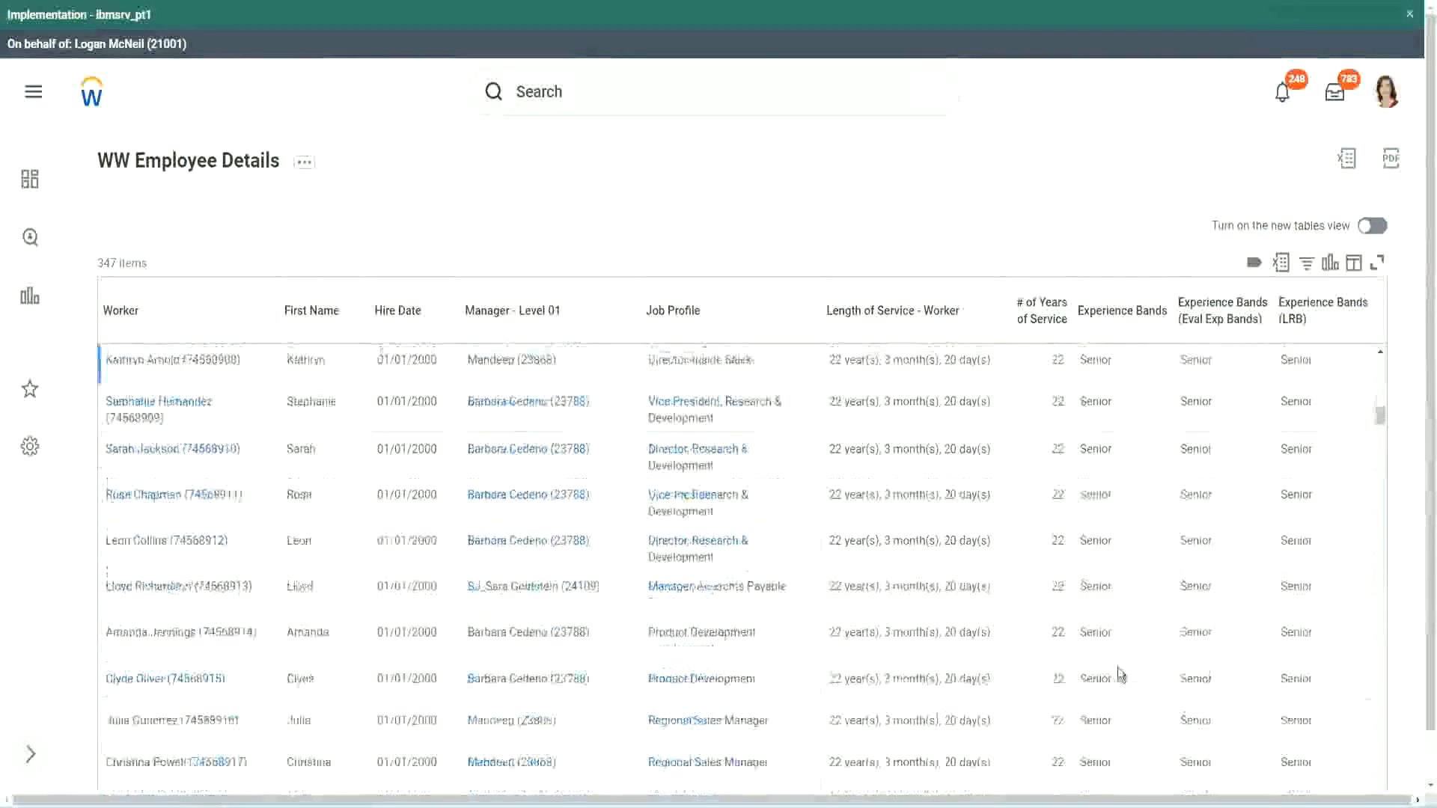
scroll(1126, 537, down, 1)
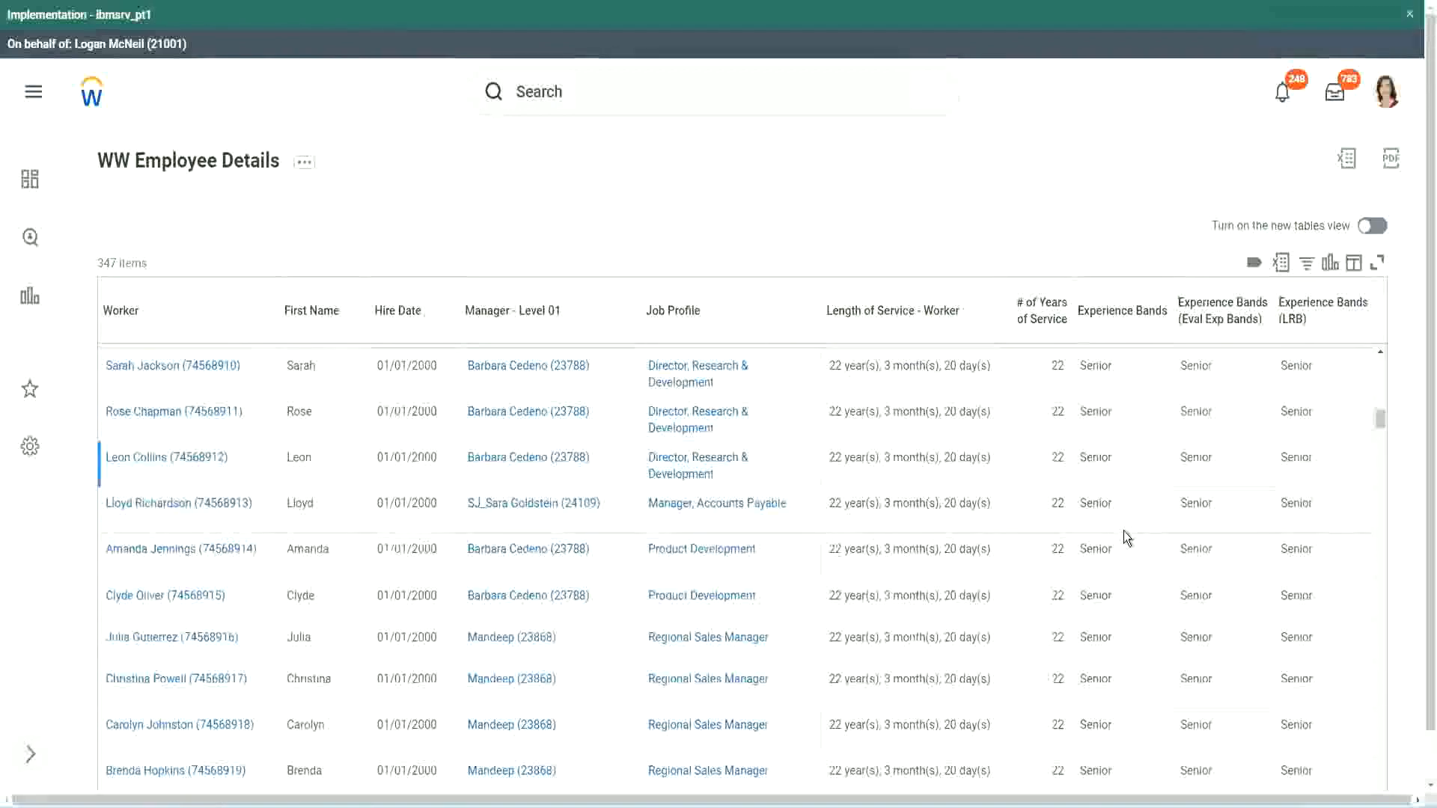